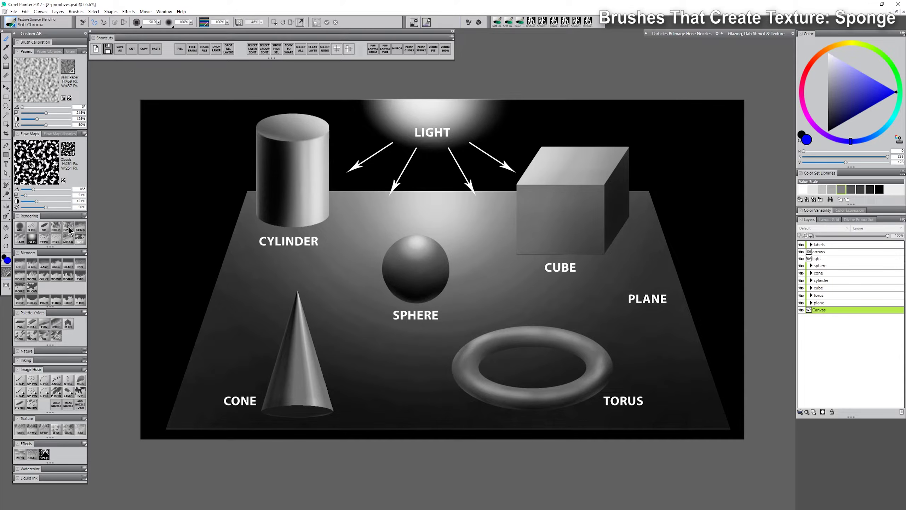
# Step: Choose the Sponge G brush and load the content of the plane layer inside the plane group as a selection
pyautogui.click(69, 228)
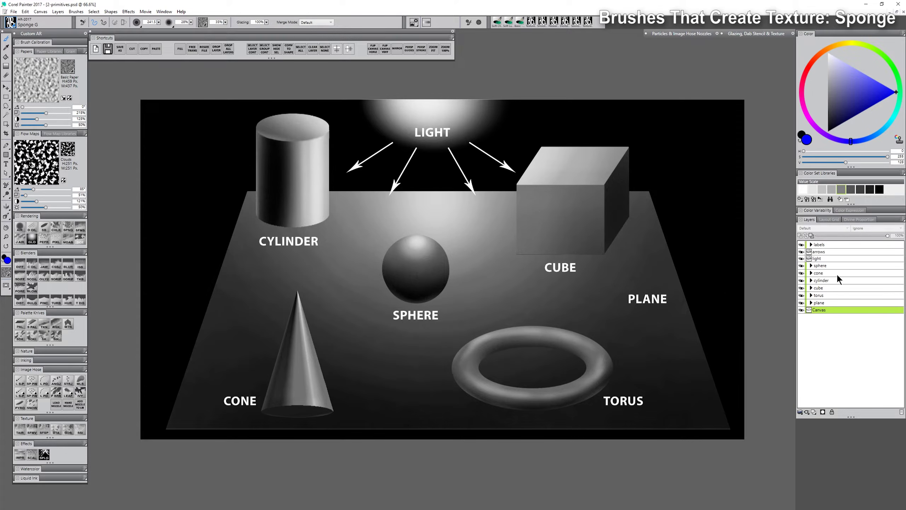
pyautogui.click(812, 303)
pyautogui.click(823, 310)
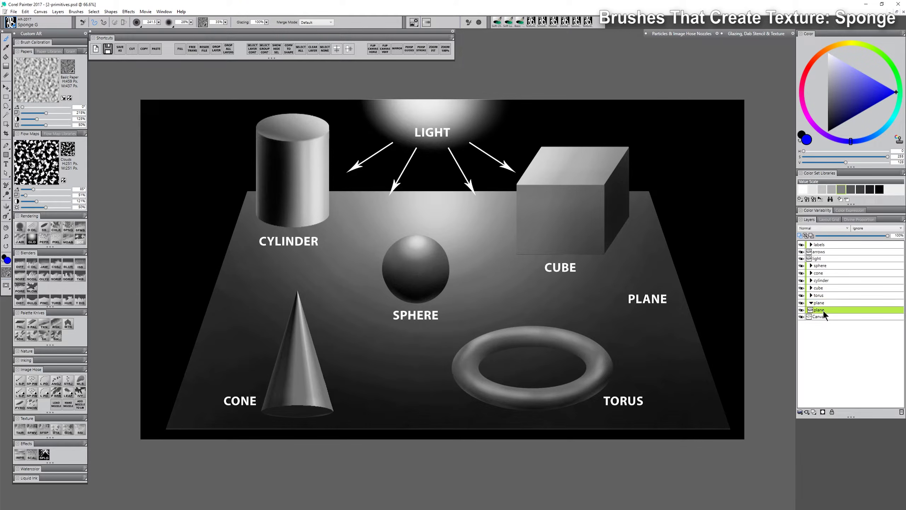
pyautogui.rightClick(820, 309)
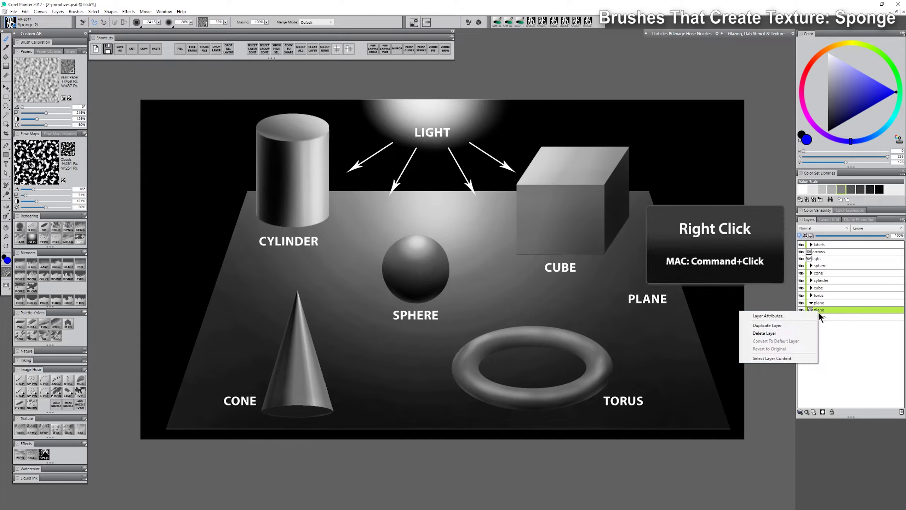
pyautogui.click(793, 359)
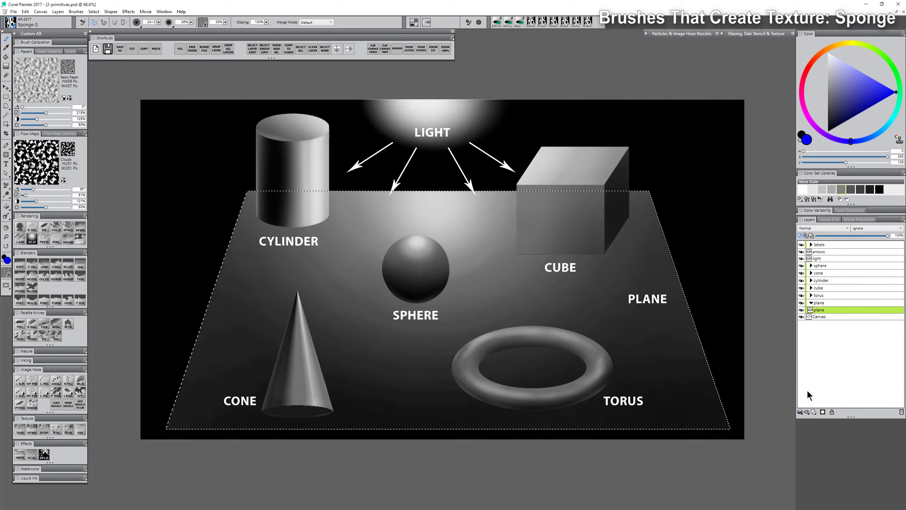
# Step: Create a new layer above the plane layer and name it plane-tex
pyautogui.click(814, 412)
pyautogui.doubleClick(823, 309)
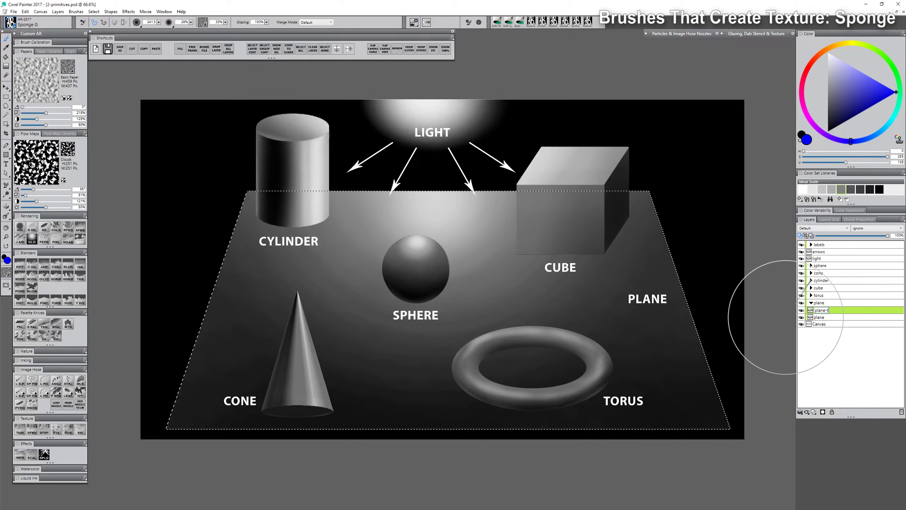
pyautogui.write('plane-tex')
pyautogui.press('Return')
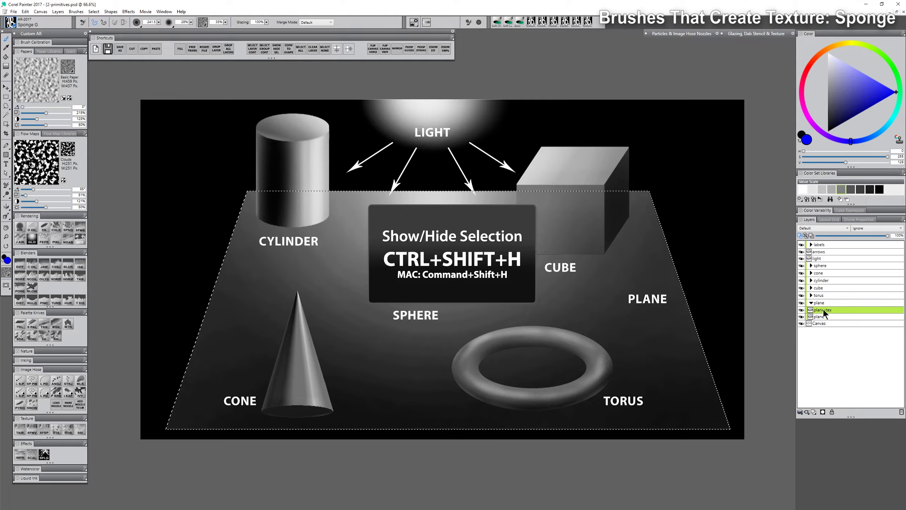
# Step: Hide the selection marquee and set the plane-tex layer's blending mode to Multiply
pyautogui.hotkey('ctrl', 'shift', 'h')
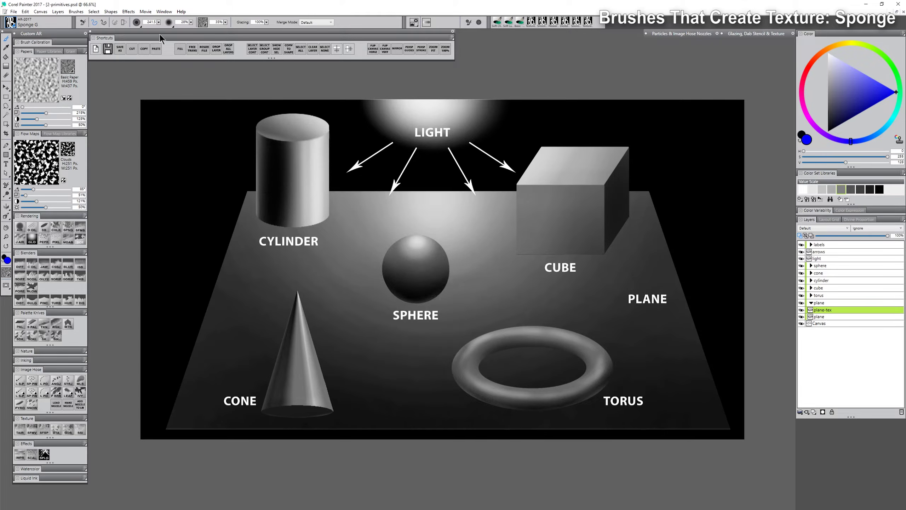
pyautogui.click(95, 12)
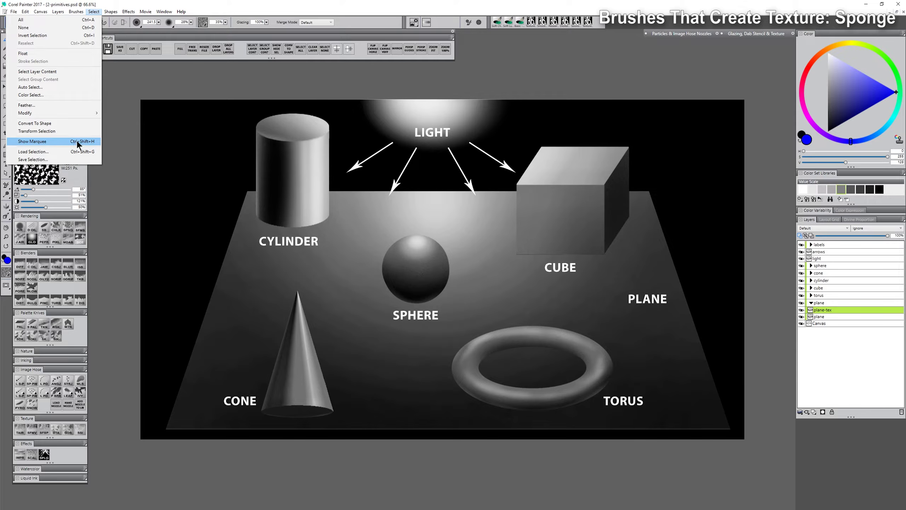
pyautogui.click(802, 236)
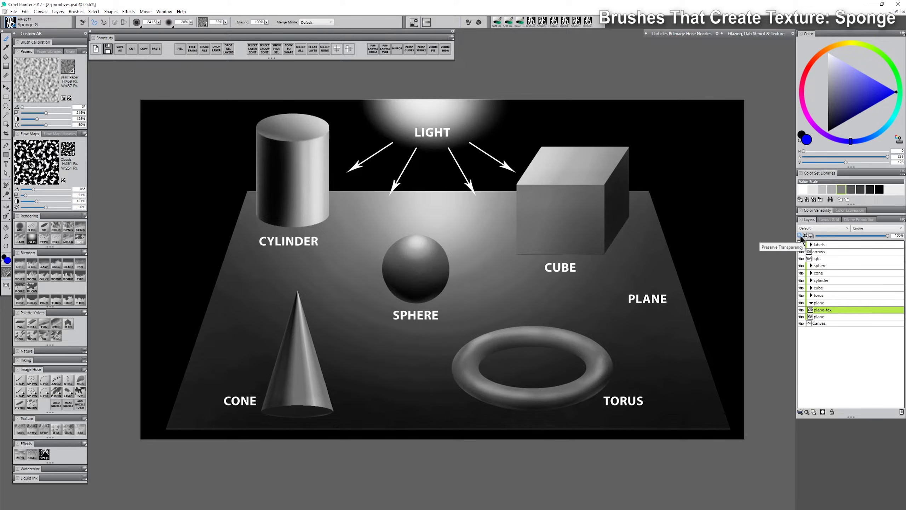
pyautogui.click(817, 228)
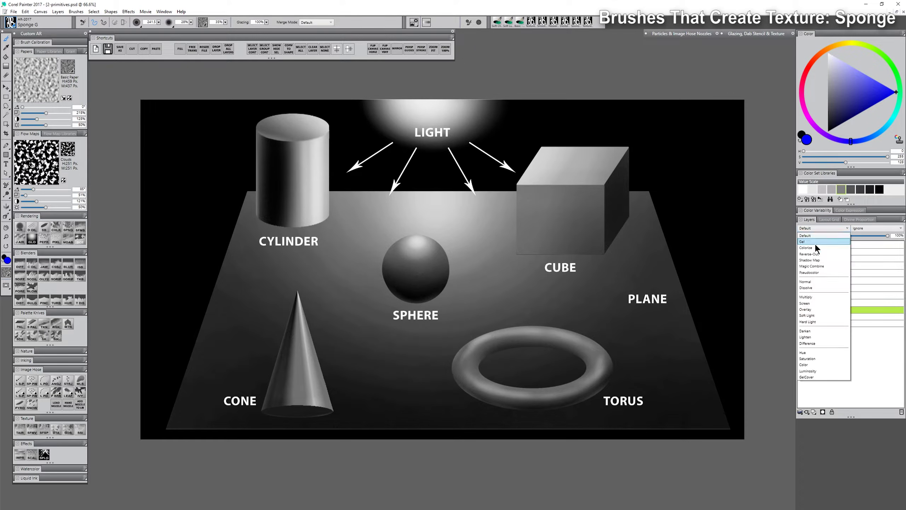
pyautogui.click(813, 298)
# Step: Paint mid-gray sponge texture across the whole plane, using smaller brush sizes toward its far edge
pyautogui.moveTo(825, 98); pyautogui.dragTo(821, 104)
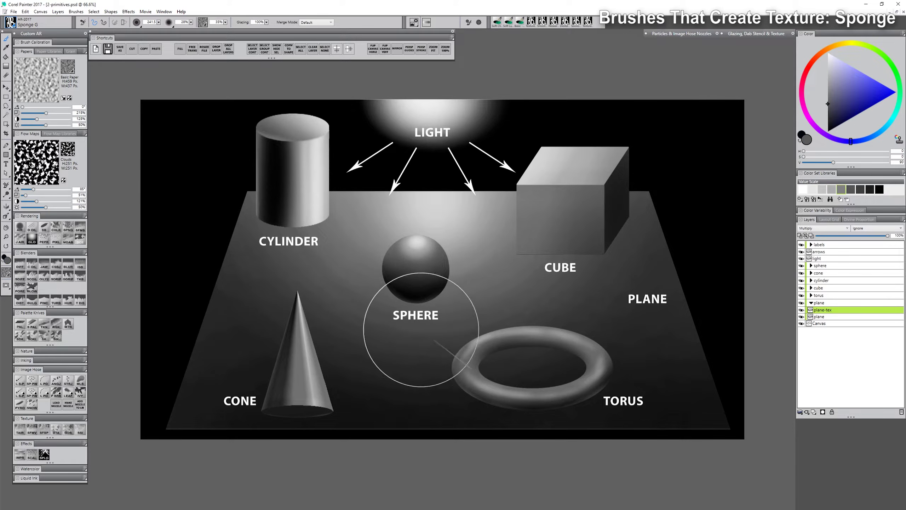
pyautogui.moveTo(413, 329); pyautogui.dragTo(481, 411)
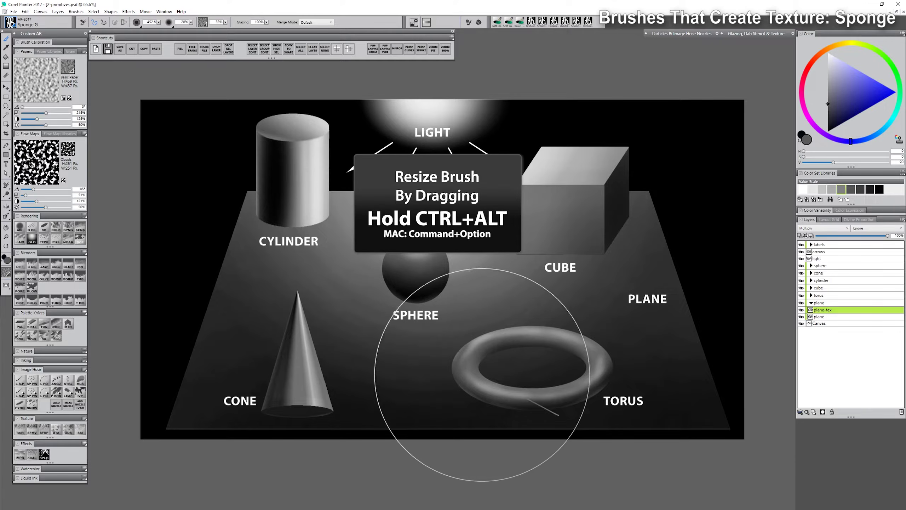
pyautogui.moveTo(437, 317); pyautogui.dragTo(470, 369)
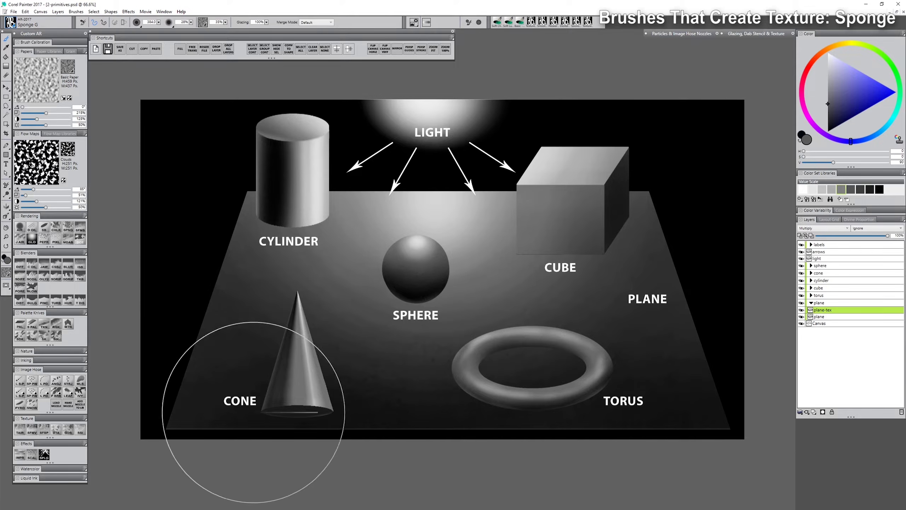
pyautogui.moveTo(734, 389)
pyautogui.mouseDown()
pyautogui.moveTo(290, 399)
pyautogui.moveTo(723, 396)
pyautogui.mouseUp()
pyautogui.moveTo(582, 303); pyautogui.dragTo(588, 312)
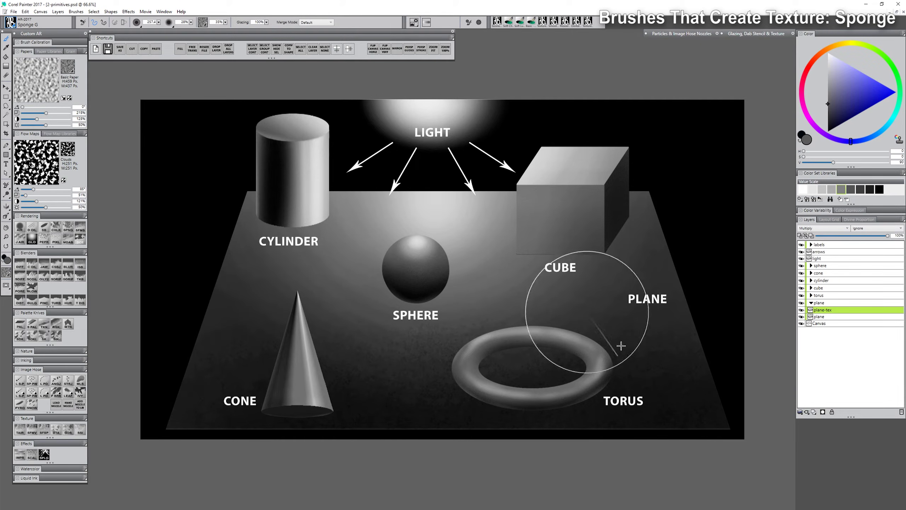
pyautogui.moveTo(695, 313)
pyautogui.mouseDown()
pyautogui.moveTo(181, 313)
pyautogui.moveTo(613, 322)
pyautogui.mouseUp()
pyautogui.moveTo(638, 265)
pyautogui.keyDown('ctrl'); pyautogui.keyDown('alt'); pyautogui.mouseDown()
pyautogui.moveTo(674, 265)
pyautogui.moveTo(188, 257)
pyautogui.mouseUp(); pyautogui.keyUp('alt'); pyautogui.keyUp('ctrl')
pyautogui.keyDown('ctrl'); pyautogui.keyDown('alt'); pyautogui.moveTo(351, 235); pyautogui.dragTo(378, 236); pyautogui.keyUp('alt'); pyautogui.keyUp('ctrl')
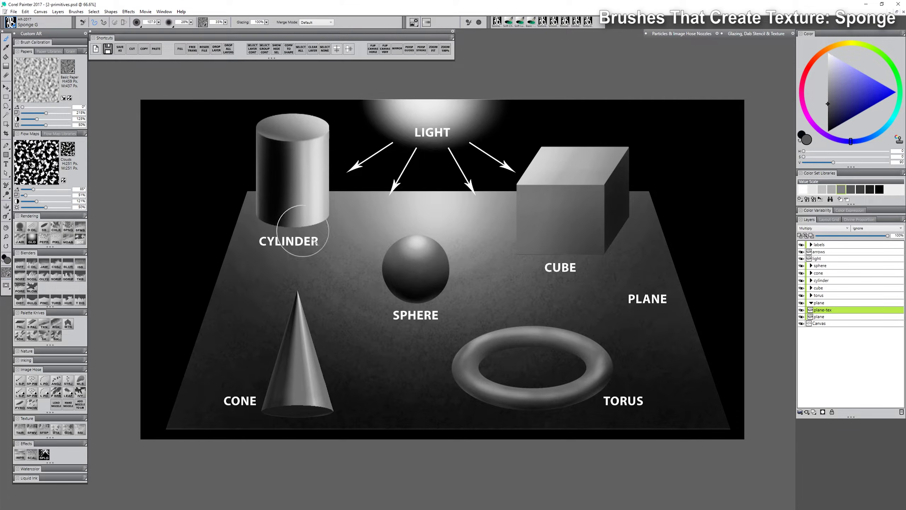
pyautogui.moveTo(300, 232)
pyautogui.mouseDown()
pyautogui.moveTo(584, 232)
pyautogui.moveTo(519, 211)
pyautogui.mouseUp()
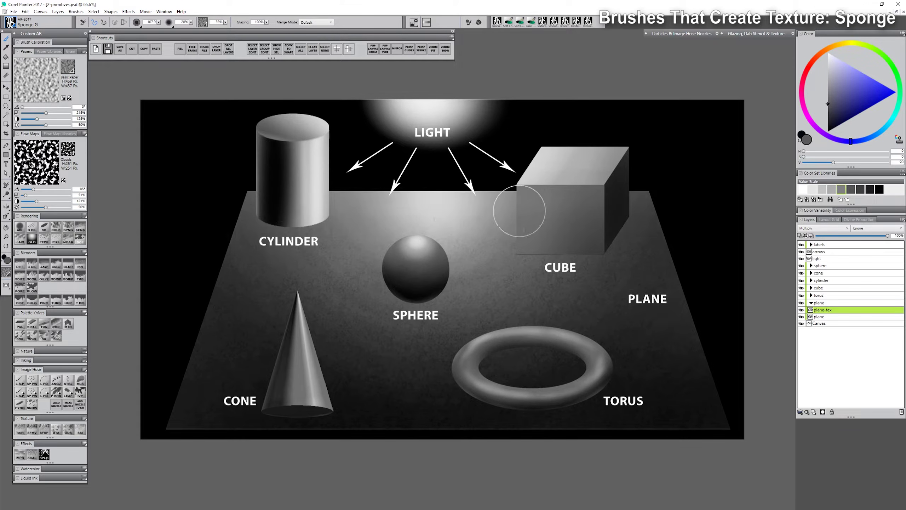
# Step: Add a layer named plane-tex-light above plane-tex and set its blending mode to Screen
pyautogui.click(816, 412)
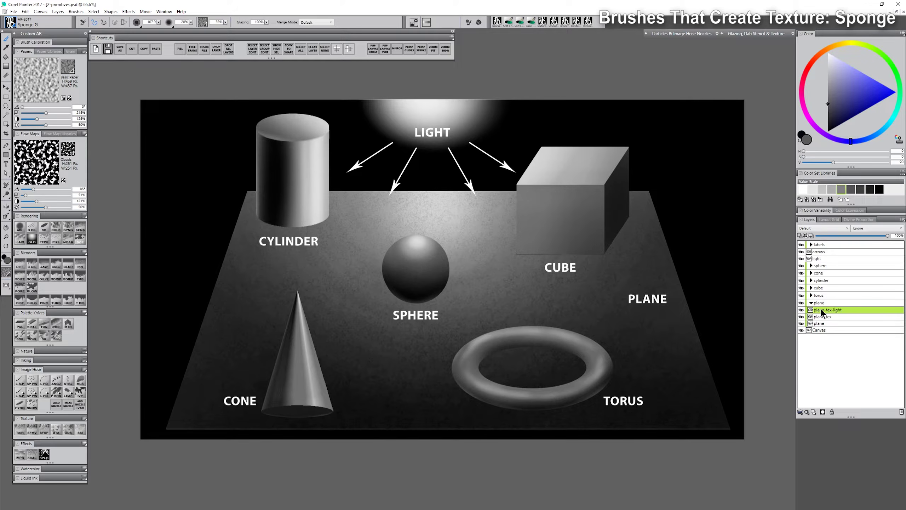
pyautogui.click(812, 230)
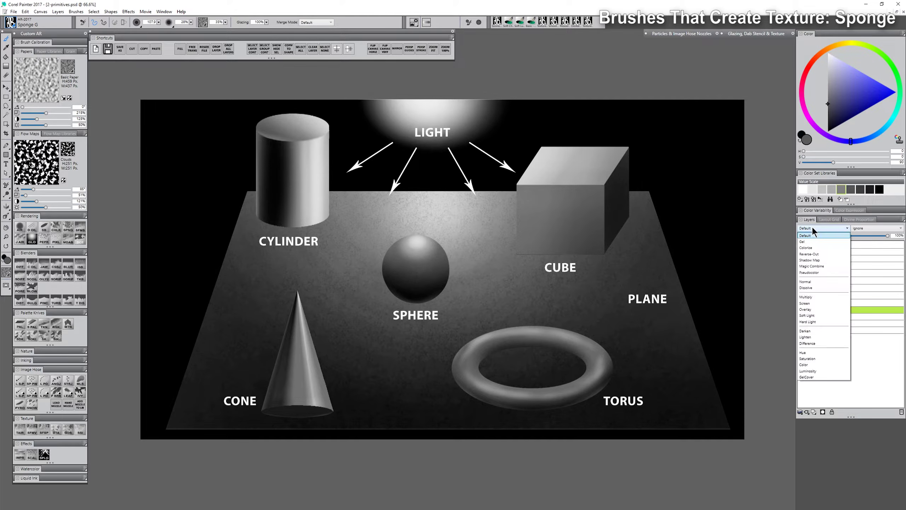
pyautogui.click(806, 303)
# Step: Paint light-gray sponge texture over the plane from its near edge toward the far edge, reducing the brush size
pyautogui.click(826, 68)
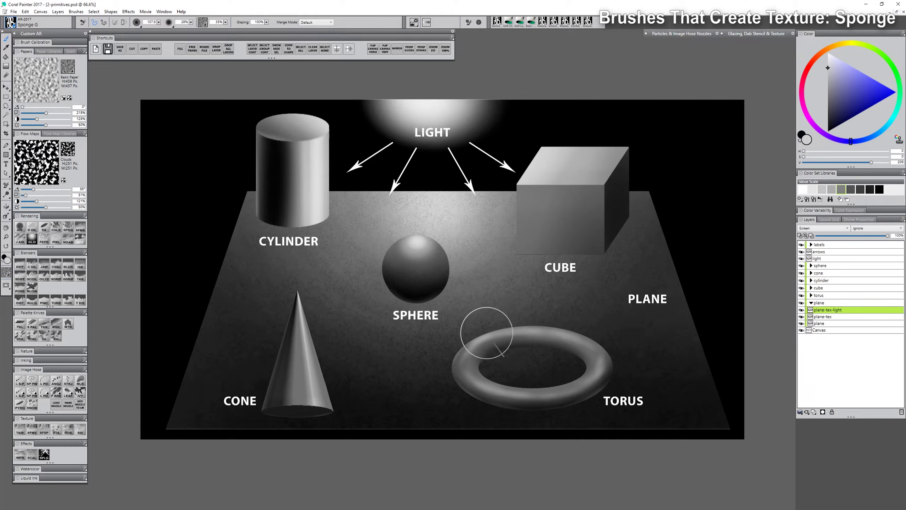
pyautogui.moveTo(483, 350); pyautogui.dragTo(503, 417)
pyautogui.moveTo(738, 412); pyautogui.dragTo(206, 405)
pyautogui.moveTo(571, 335); pyautogui.dragTo(615, 362)
pyautogui.moveTo(686, 343); pyautogui.dragTo(225, 331)
pyautogui.moveTo(522, 291); pyautogui.dragTo(528, 316)
pyautogui.moveTo(693, 302); pyautogui.dragTo(555, 297)
pyautogui.moveTo(555, 297); pyautogui.dragTo(290, 296)
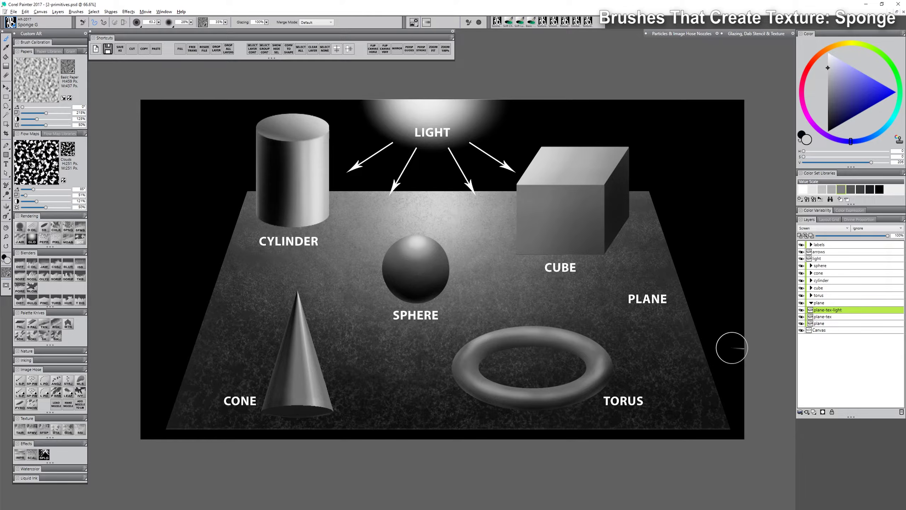
# Step: Group the plane-tex-light and plane-tex layers and lower the texture opacity to 70%
pyautogui.keyDown('shift'); pyautogui.click(830, 316); pyautogui.keyUp('shift')
pyautogui.hotkey('ctrl', 'g')
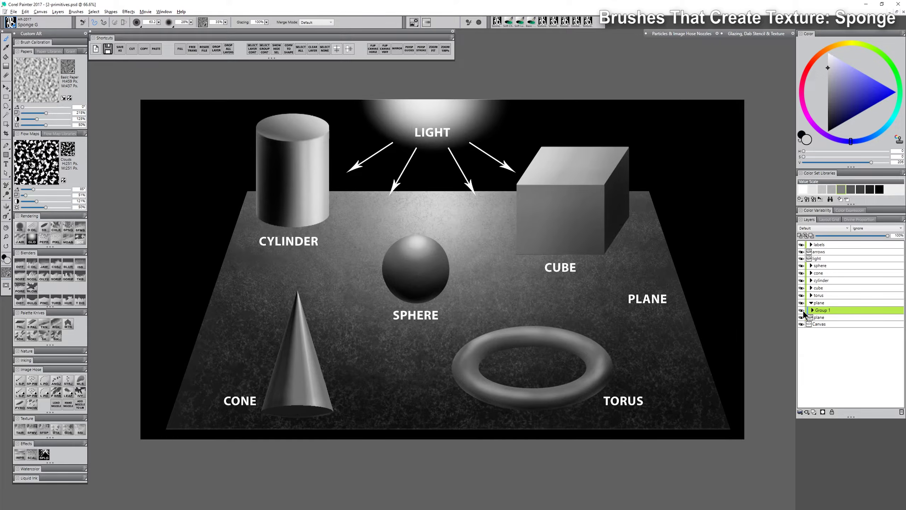
pyautogui.click(853, 236)
# Step: Expand the new texture group and add a new layer above plane-tex-light inside it
pyautogui.click(812, 311)
pyautogui.click(823, 317)
pyautogui.click(814, 411)
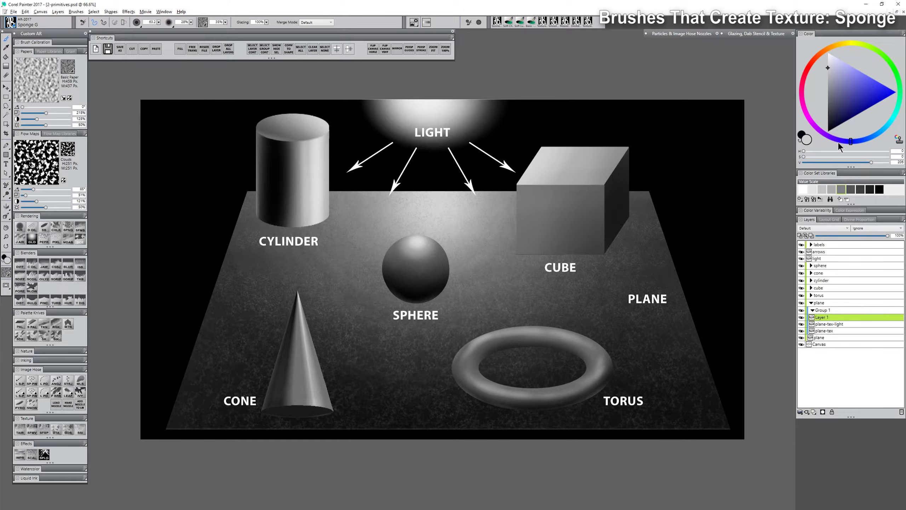
# Step: Set the new layer to Multiply and paint near-black sponge texture across the plane
pyautogui.click(828, 123)
pyautogui.moveTo(461, 253); pyautogui.dragTo(497, 362)
pyautogui.moveTo(656, 369)
pyautogui.mouseDown()
pyautogui.moveTo(411, 388)
pyautogui.moveTo(302, 342)
pyautogui.moveTo(474, 292)
pyautogui.moveTo(196, 300)
pyautogui.mouseUp()
pyautogui.moveTo(356, 264); pyautogui.dragTo(330, 272)
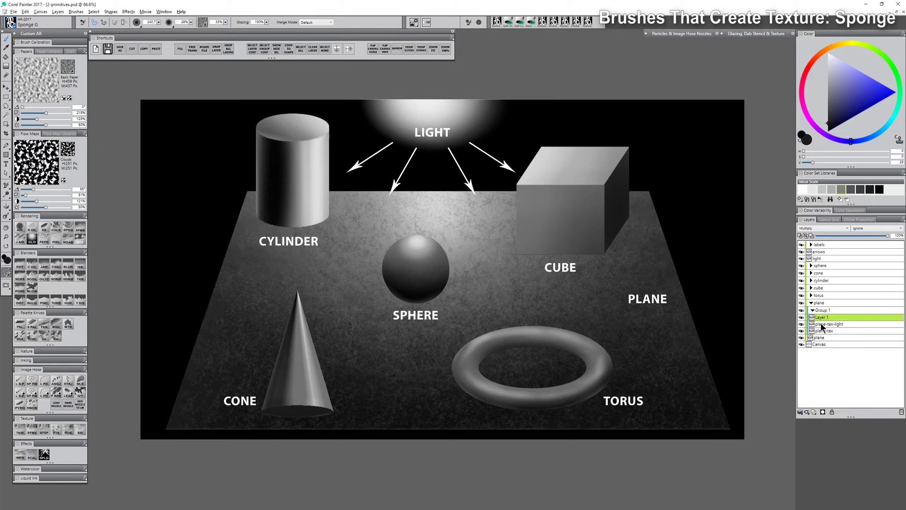
pyautogui.press('[')
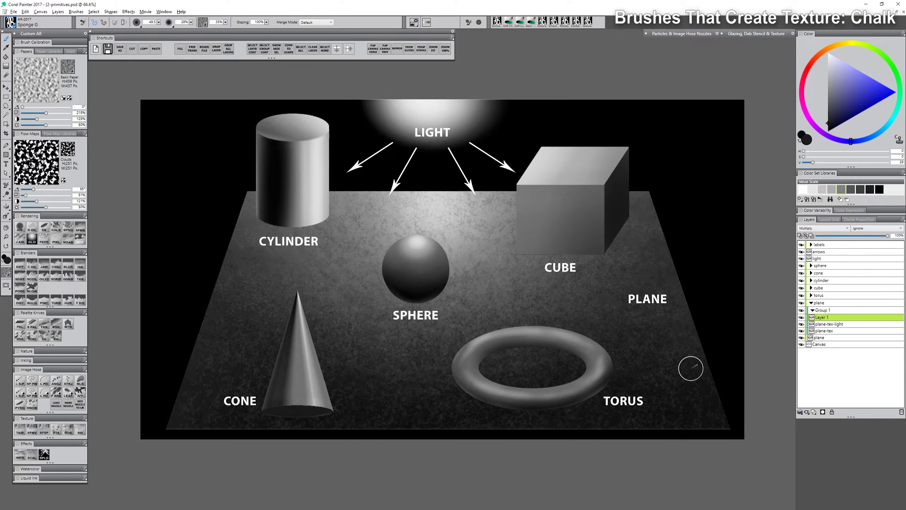
# Step: Switch to the Glazing Chalk brush and clear the painted texture from plane-tex-light, Layer 1 and plane-tex
pyautogui.click(56, 228)
pyautogui.click(831, 323)
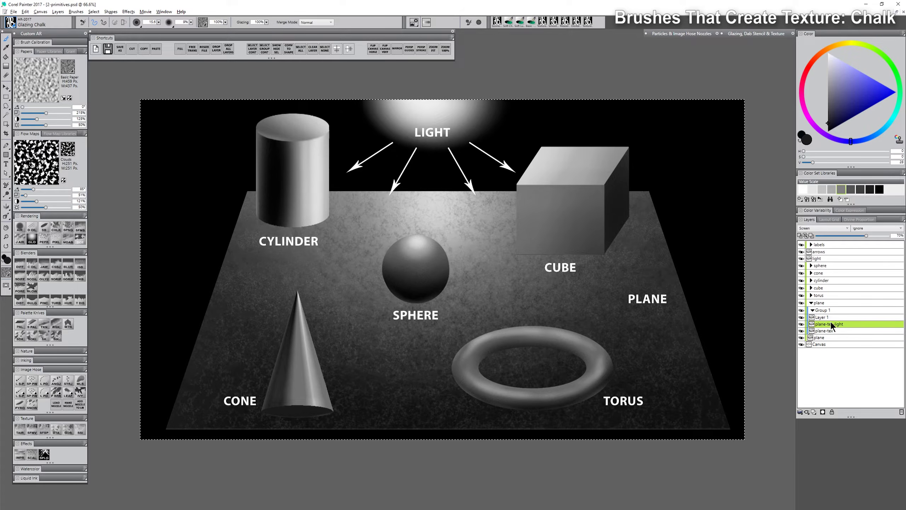
pyautogui.press('Delete')
pyautogui.click(830, 317)
pyautogui.press('Delete')
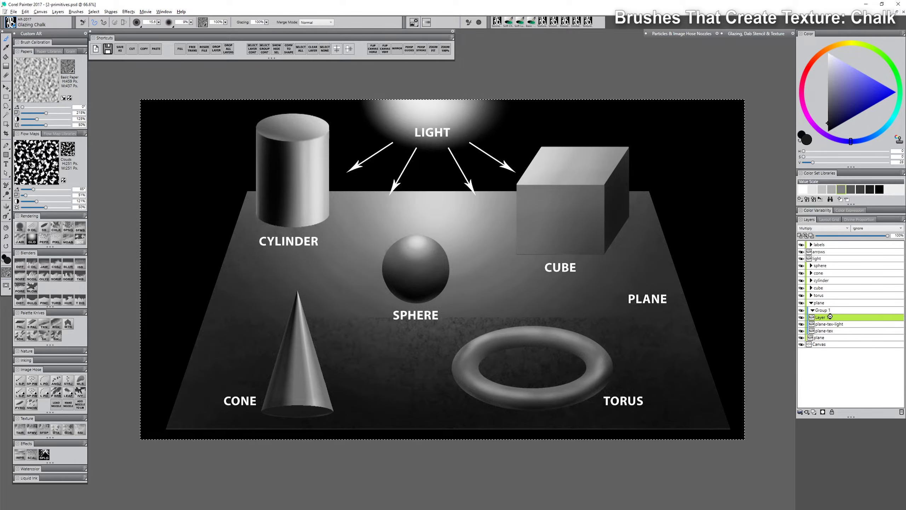
pyautogui.click(828, 329)
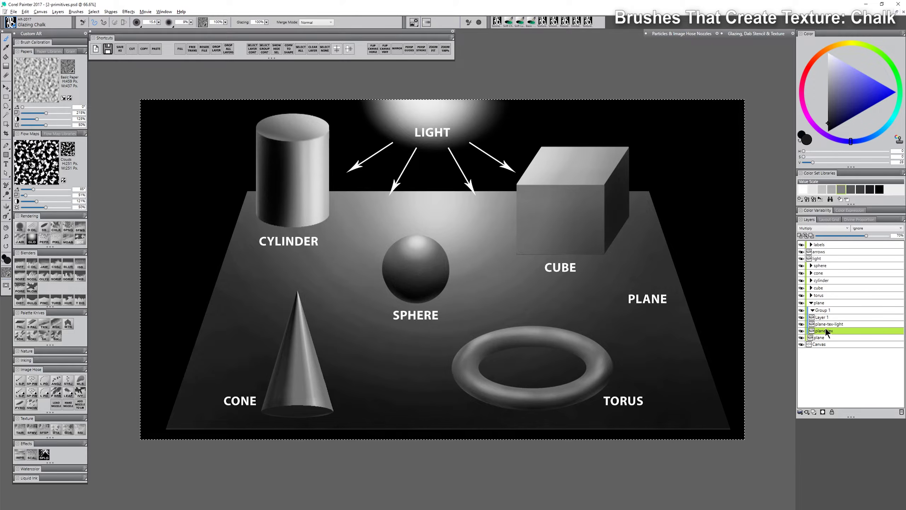
# Step: Deselect the canvas, load the plane layer's content as a selection, and clear its marquee from view
pyautogui.hotkey('ctrl', 'd')
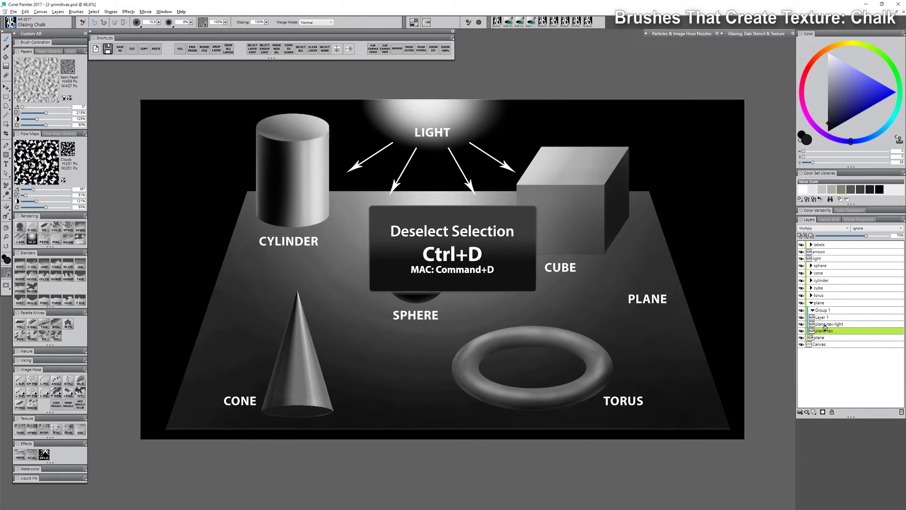
pyautogui.click(824, 336)
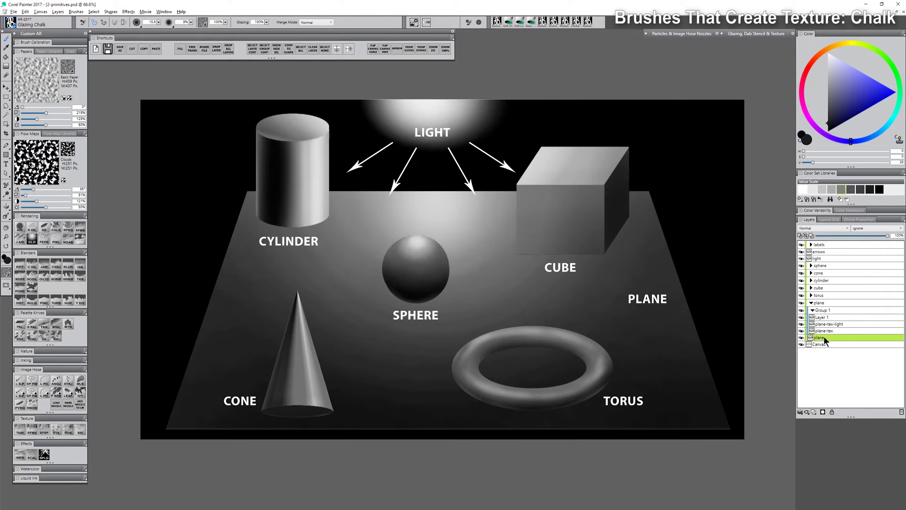
pyautogui.rightClick(823, 337)
pyautogui.click(796, 385)
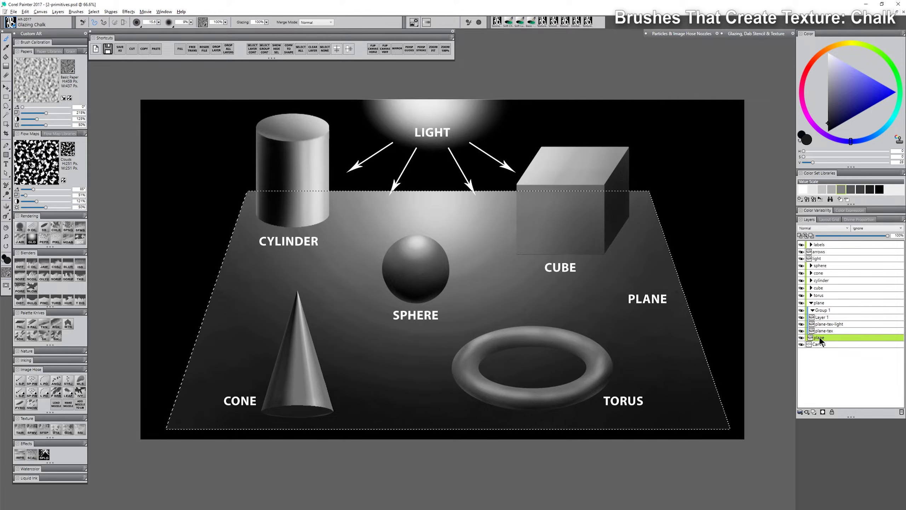
pyautogui.hotkey('ctrl', 'd')
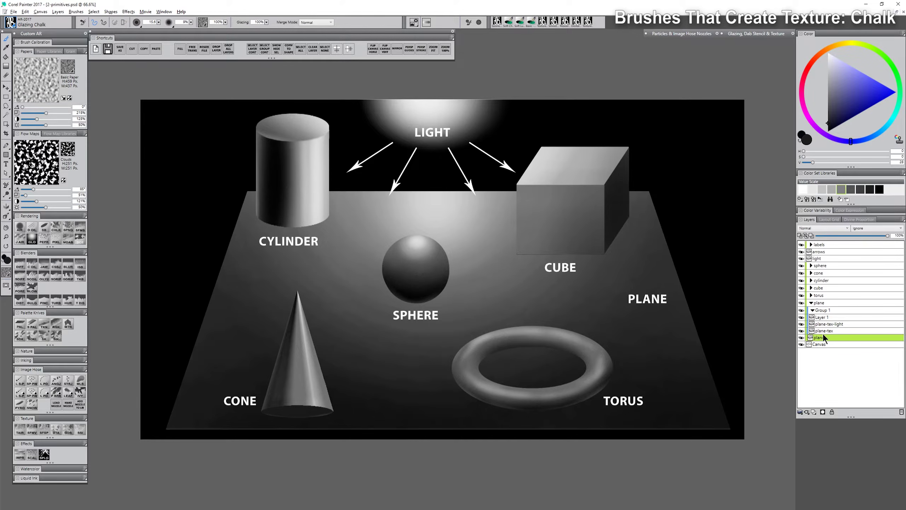
# Step: Rename the plane-tex layer to plane-tex-dark and Layer 1 to plane-tex2
pyautogui.click(827, 331)
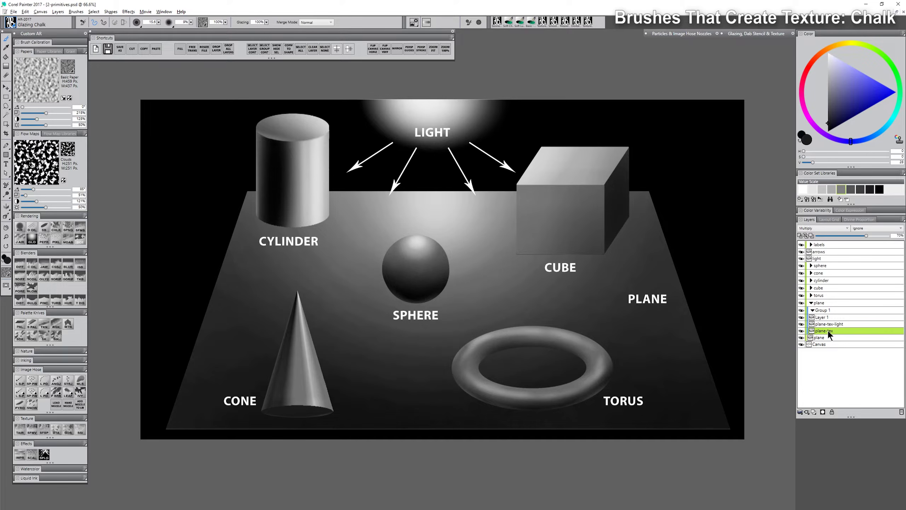
pyautogui.doubleClick(829, 330)
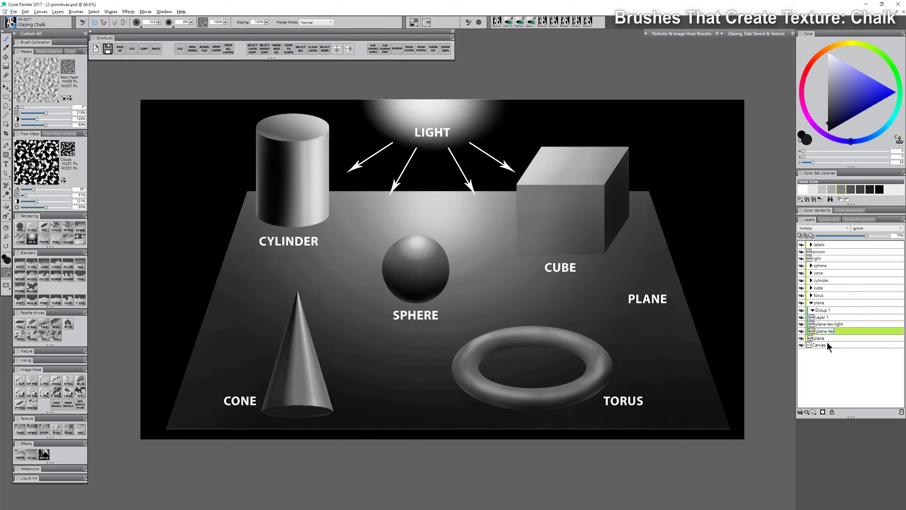
pyautogui.press('Return')
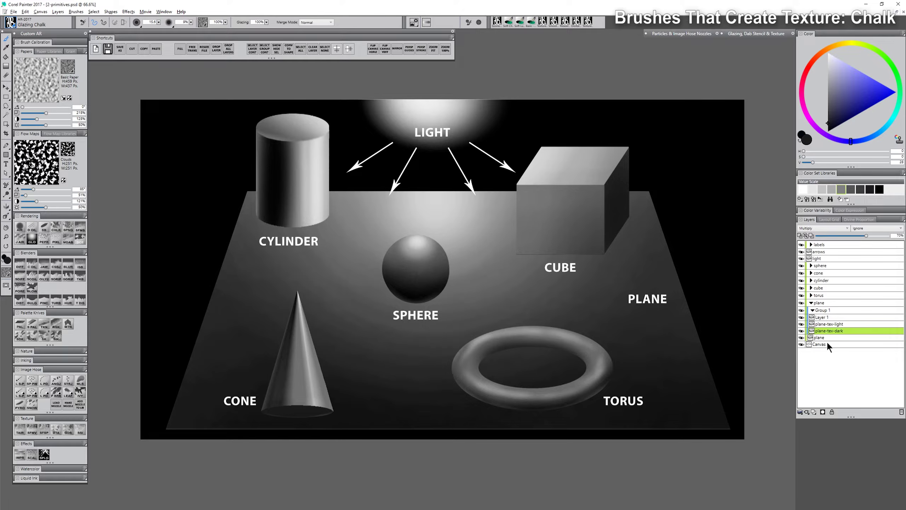
pyautogui.doubleClick(824, 316)
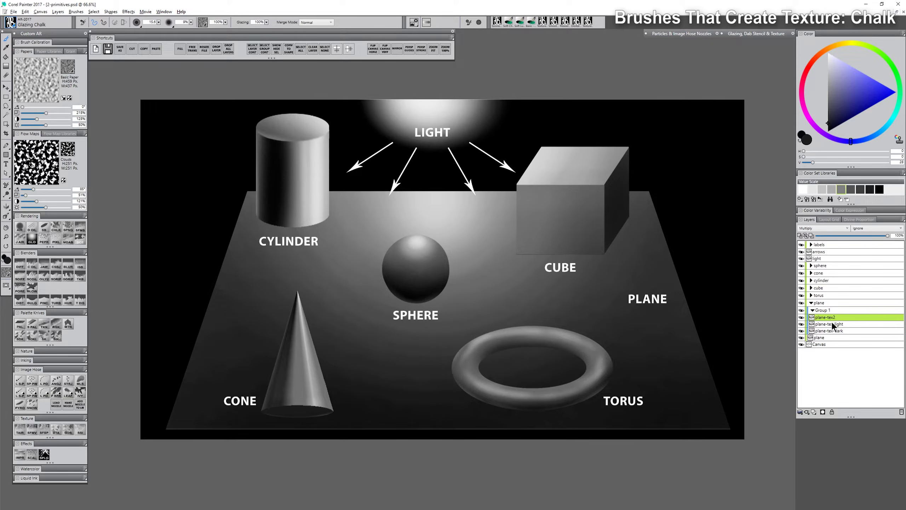
# Step: Rename Group 1 to texture and show where the Papers and Paper Libraries panels can be opened
pyautogui.click(819, 311)
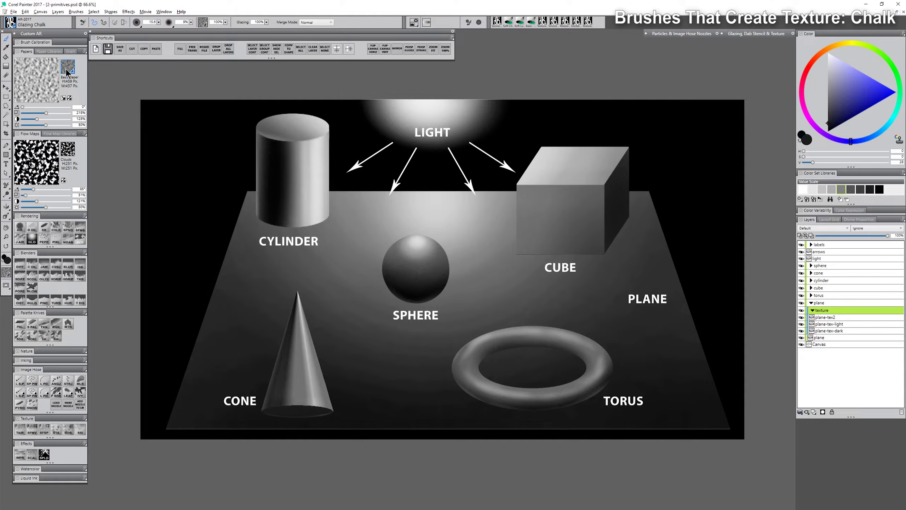
pyautogui.click(202, 22)
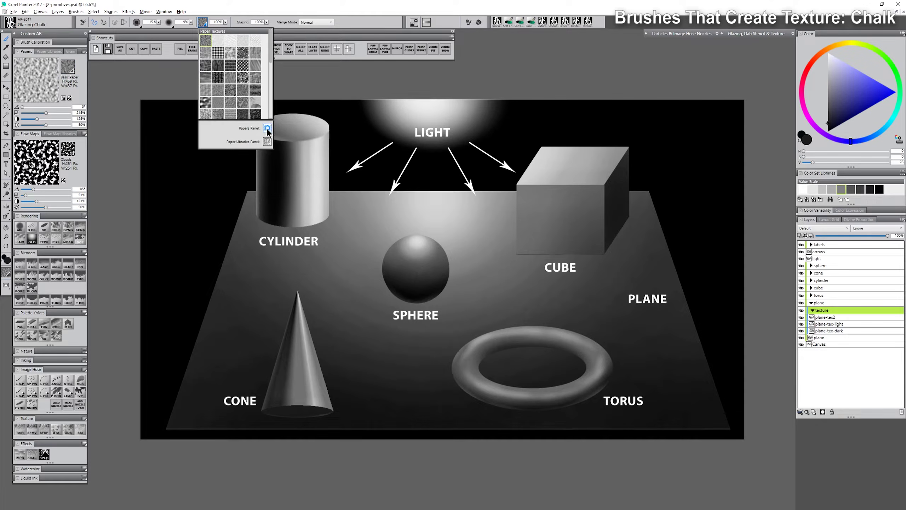
pyautogui.click(165, 11)
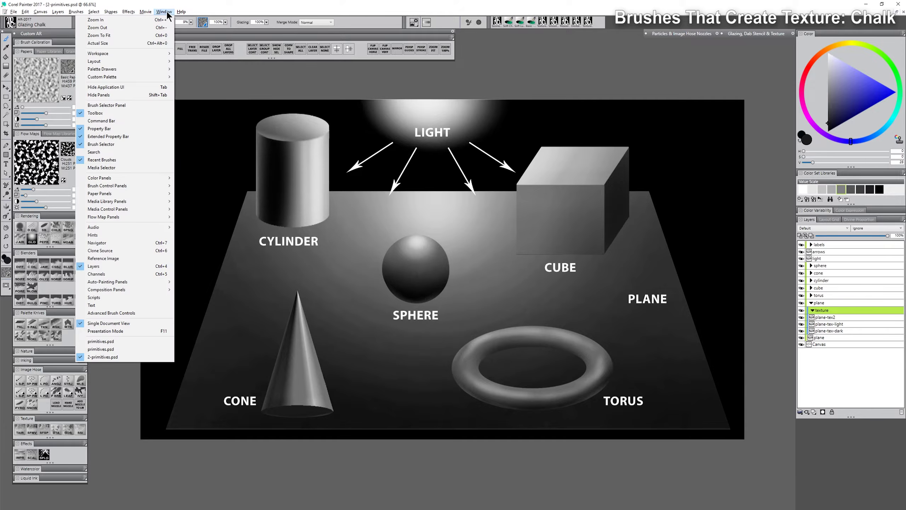
pyautogui.moveTo(143, 193)
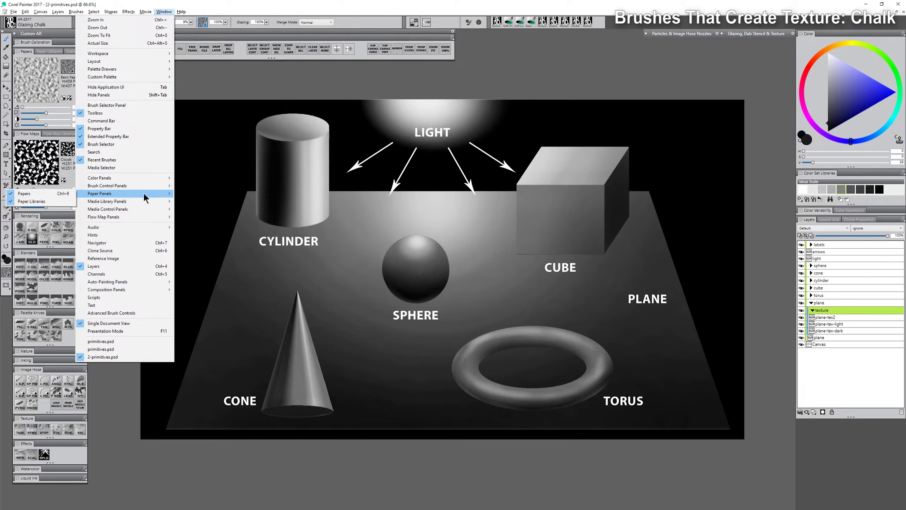
# Step: For the plane-tex-dark layer, choose the Pebble Board paper with a 123° angle, 207% scale and 57% brightness
pyautogui.click(834, 331)
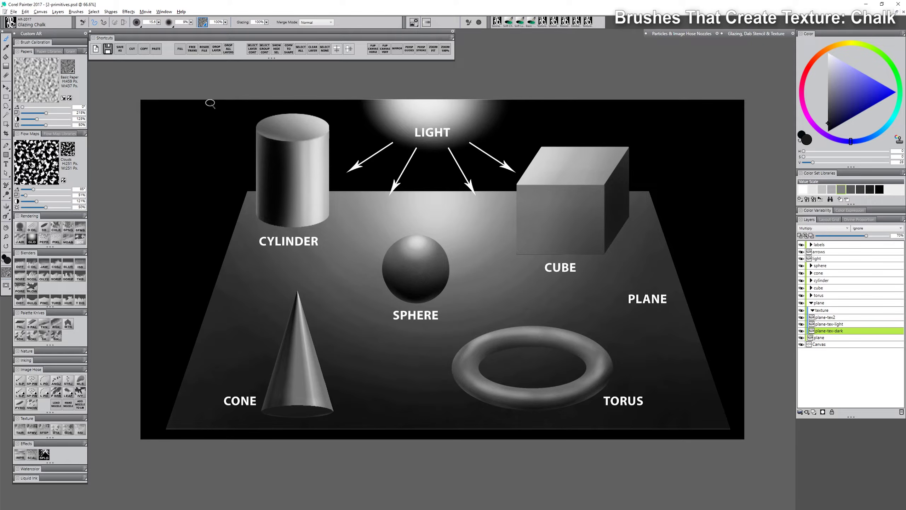
pyautogui.click(67, 73)
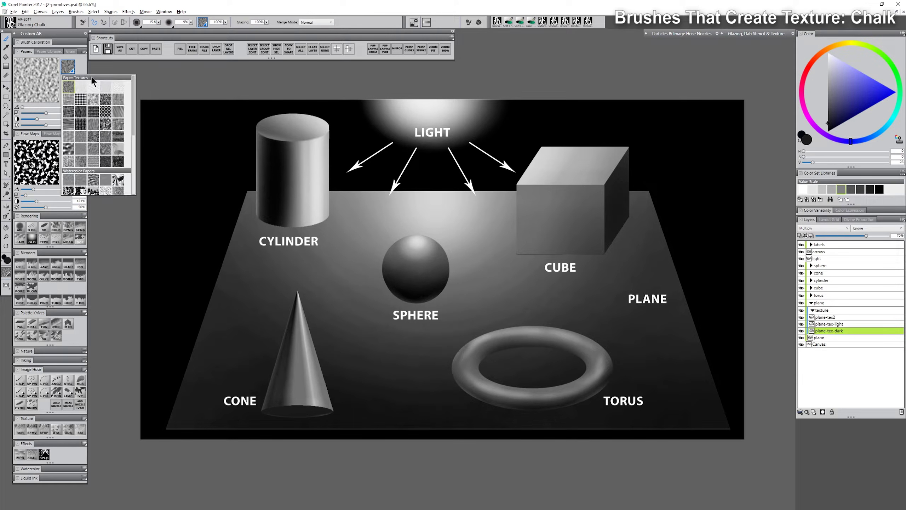
pyautogui.click(69, 148)
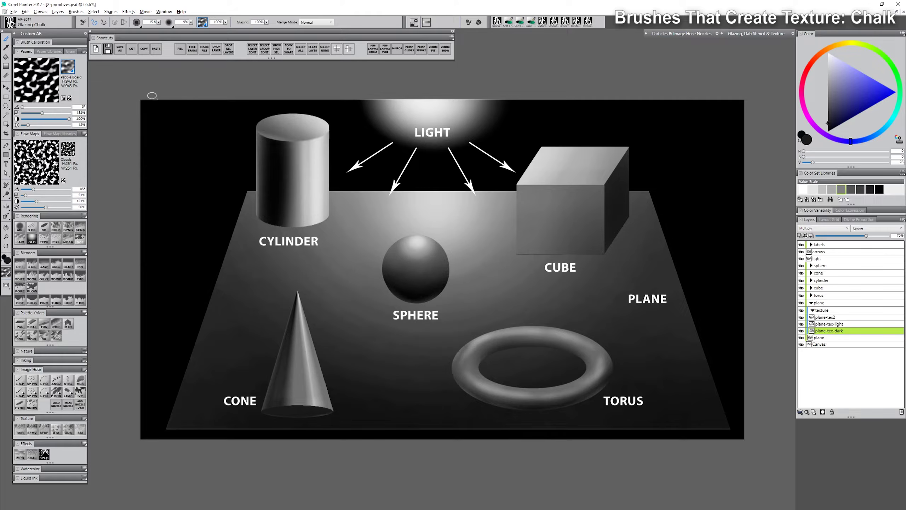
pyautogui.moveTo(23, 107); pyautogui.dragTo(39, 120)
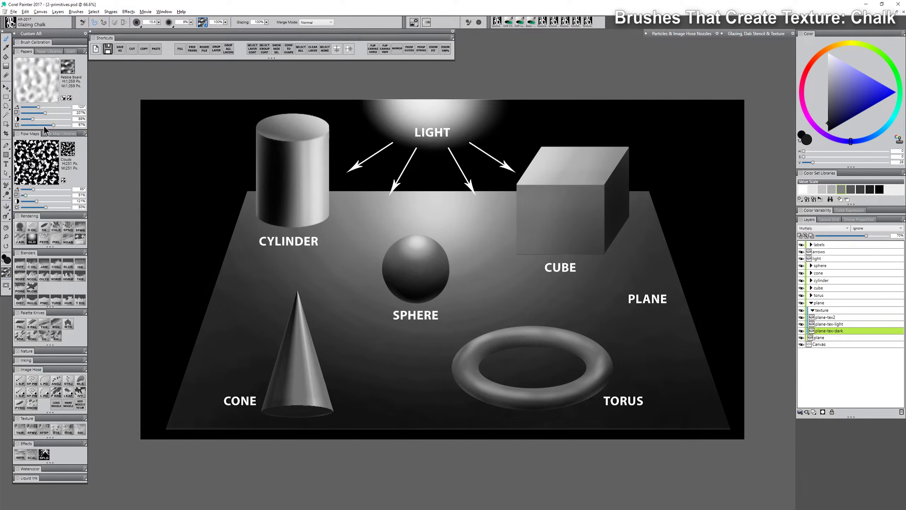
pyautogui.moveTo(44, 126)
pyautogui.mouseDown()
pyautogui.moveTo(33, 125)
pyautogui.moveTo(49, 125)
pyautogui.mouseUp()
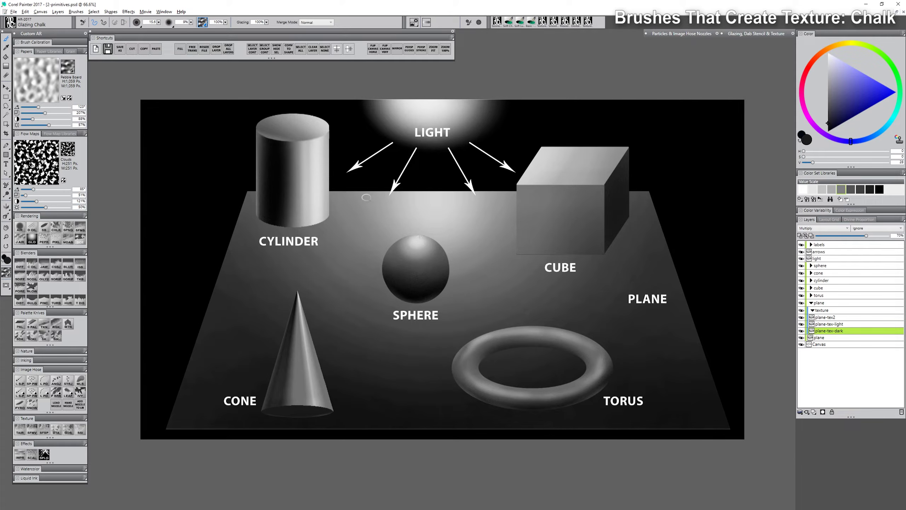
# Step: Pick a very dark grey, enlarge the brush and paper scale, and paint large pebble texture along the plane's front edge
pyautogui.click(829, 116)
pyautogui.moveTo(469, 240); pyautogui.dragTo(515, 232)
pyautogui.moveTo(471, 210)
pyautogui.mouseDown()
pyautogui.moveTo(393, 237)
pyautogui.moveTo(405, 212)
pyautogui.moveTo(382, 212)
pyautogui.moveTo(580, 239)
pyautogui.mouseUp()
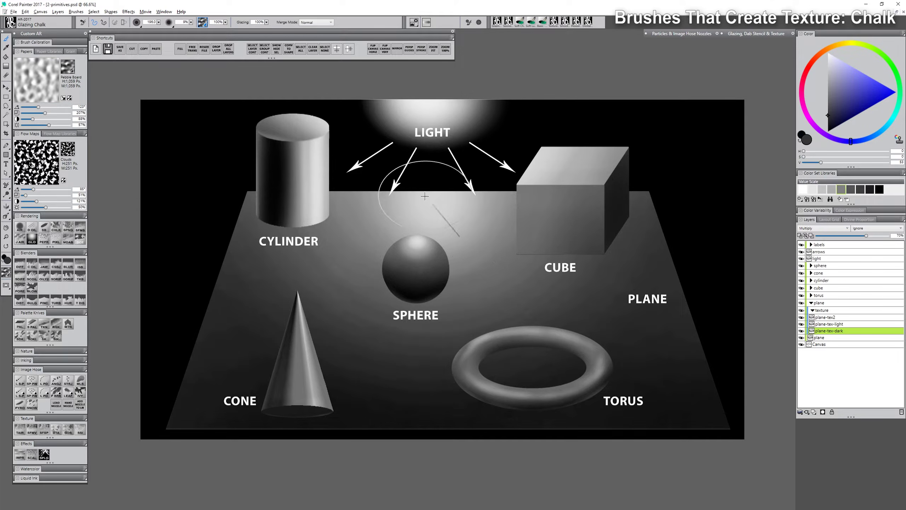
pyautogui.moveTo(426, 197)
pyautogui.mouseDown()
pyautogui.moveTo(452, 204)
pyautogui.moveTo(444, 212)
pyautogui.moveTo(397, 206)
pyautogui.moveTo(443, 198)
pyautogui.moveTo(452, 202)
pyautogui.moveTo(387, 206)
pyautogui.moveTo(488, 214)
pyautogui.mouseUp()
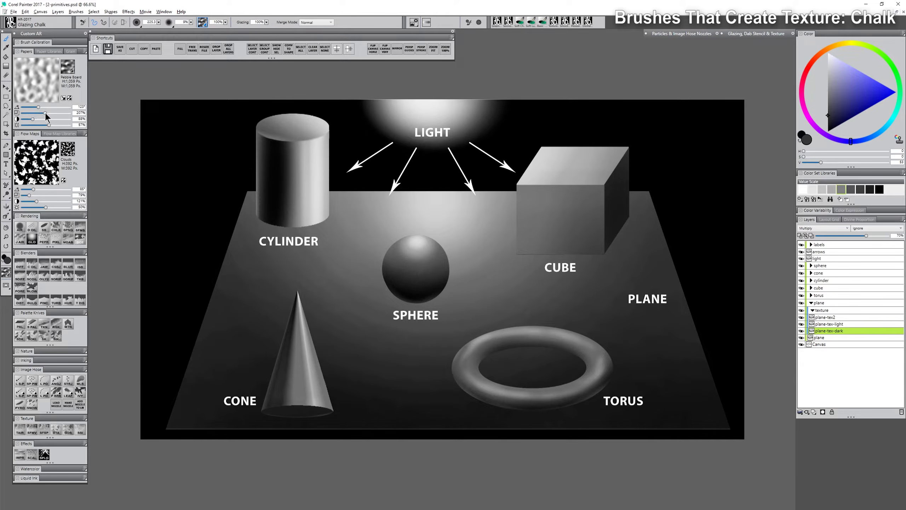
pyautogui.moveTo(50, 116); pyautogui.dragTo(66, 117)
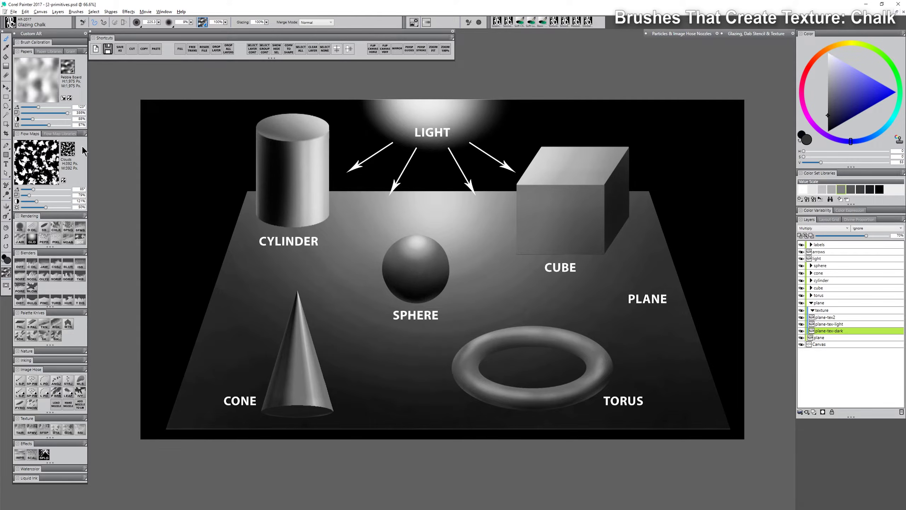
pyautogui.moveTo(190, 412)
pyautogui.mouseDown()
pyautogui.moveTo(400, 372)
pyautogui.moveTo(668, 407)
pyautogui.mouseUp()
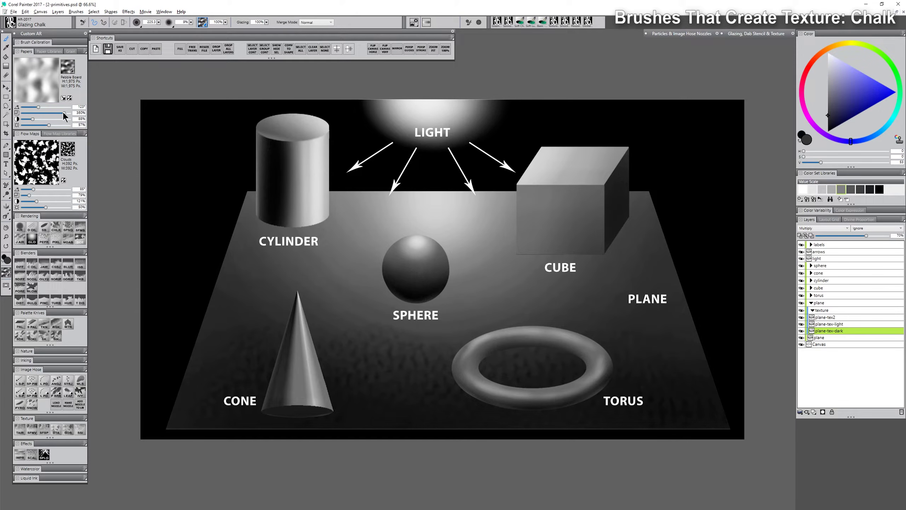
# Step: Reduce the paper scale to 318% and 144% in turn, painting finer dark pebble texture toward the back of the plane
pyautogui.moveTo(63, 113); pyautogui.dragTo(59, 113)
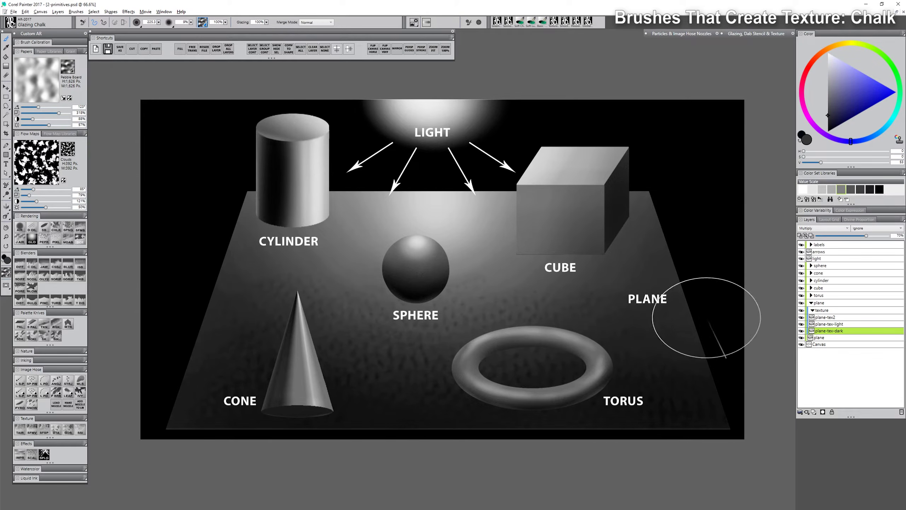
pyautogui.moveTo(59, 113); pyautogui.dragTo(37, 113)
pyautogui.moveTo(255, 206)
pyautogui.mouseDown()
pyautogui.moveTo(686, 210)
pyautogui.moveTo(303, 238)
pyautogui.mouseUp()
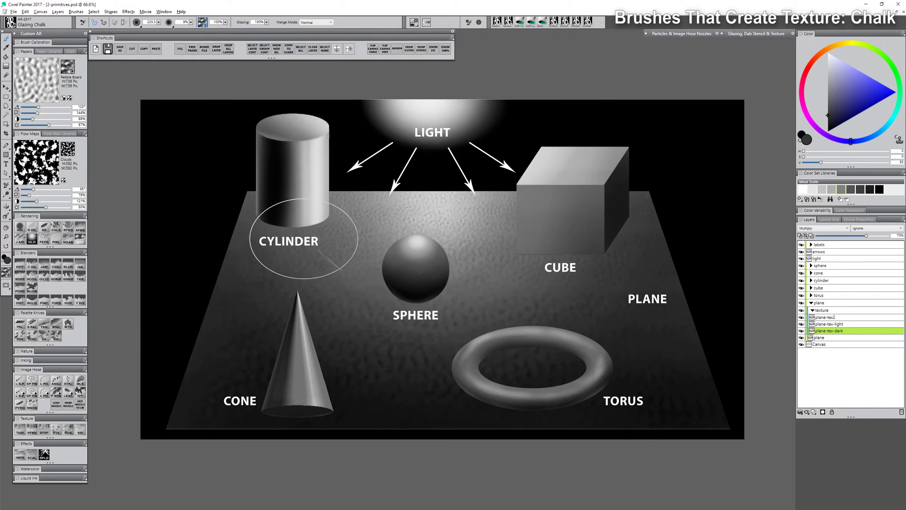
# Step: For the plane-tex-light layer, pick a light grey and choose the Artists Rough paper with its grain inverted
pyautogui.click(830, 325)
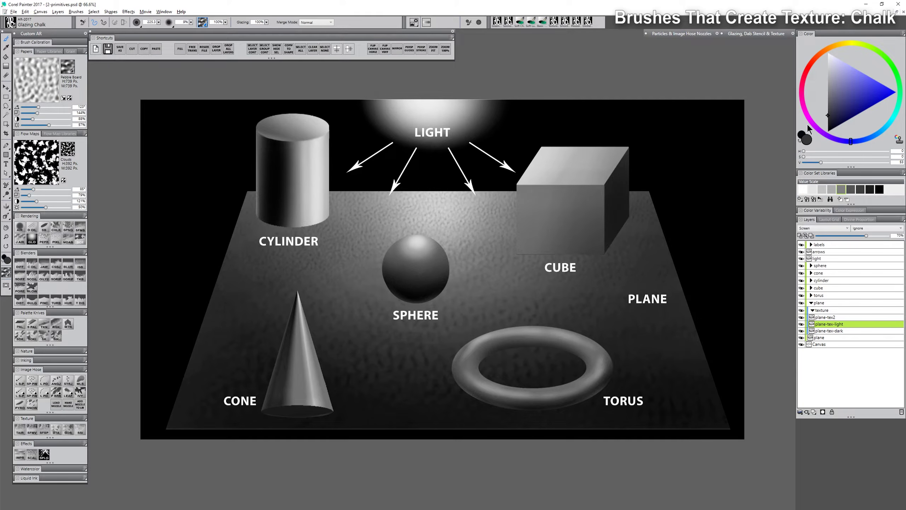
pyautogui.click(829, 73)
pyautogui.click(68, 67)
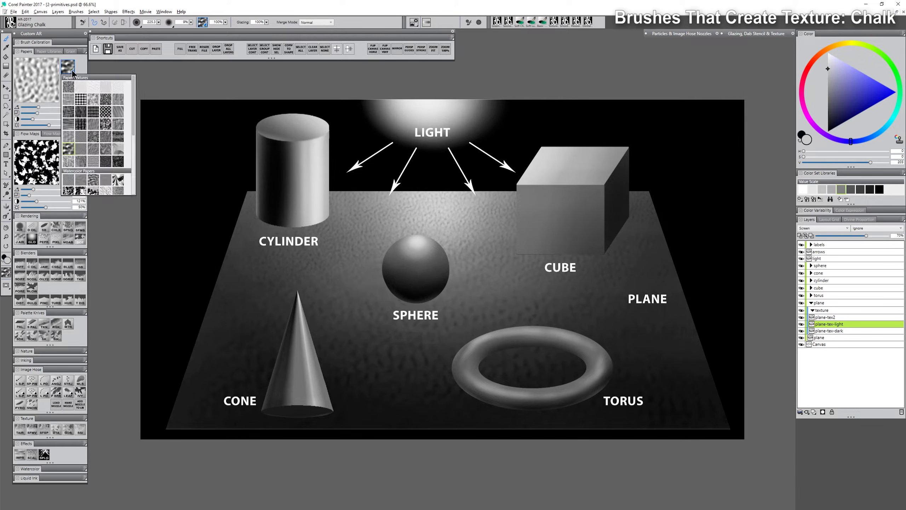
pyautogui.click(93, 100)
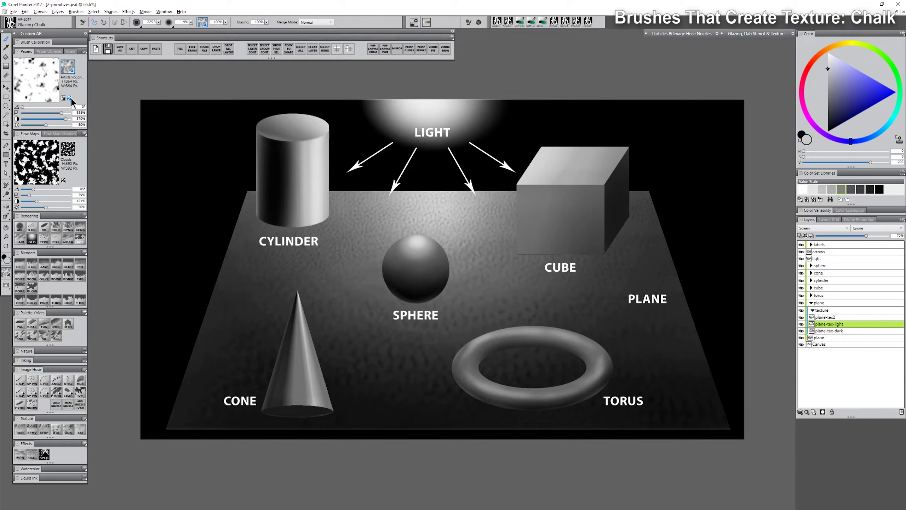
pyautogui.click(70, 98)
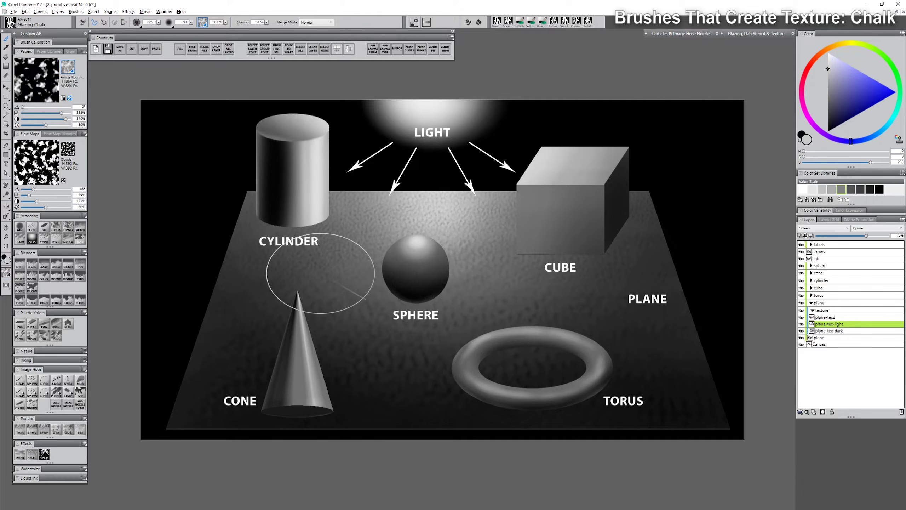
# Step: Paint light speckled chalk texture across the whole plane, varying the brush size between strokes
pyautogui.moveTo(364, 294)
pyautogui.mouseDown()
pyautogui.moveTo(264, 284)
pyautogui.moveTo(334, 256)
pyautogui.moveTo(450, 273)
pyautogui.moveTo(468, 324)
pyautogui.moveTo(514, 306)
pyautogui.moveTo(539, 263)
pyautogui.moveTo(548, 301)
pyautogui.moveTo(604, 331)
pyautogui.moveTo(683, 296)
pyautogui.mouseUp()
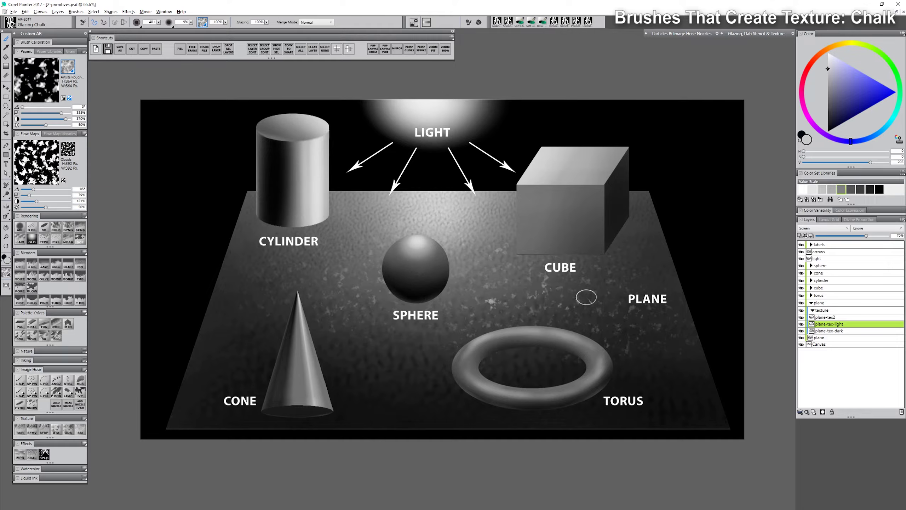
pyautogui.moveTo(359, 300)
pyautogui.mouseDown()
pyautogui.moveTo(310, 270)
pyautogui.moveTo(283, 271)
pyautogui.moveTo(246, 305)
pyautogui.moveTo(249, 271)
pyautogui.mouseUp()
pyautogui.moveTo(648, 357)
pyautogui.keyDown('ctrl'); pyautogui.keyDown('alt'); pyautogui.mouseDown()
pyautogui.moveTo(667, 368)
pyautogui.moveTo(610, 400)
pyautogui.mouseUp(); pyautogui.keyUp('alt'); pyautogui.keyUp('ctrl')
pyautogui.click(44, 195)
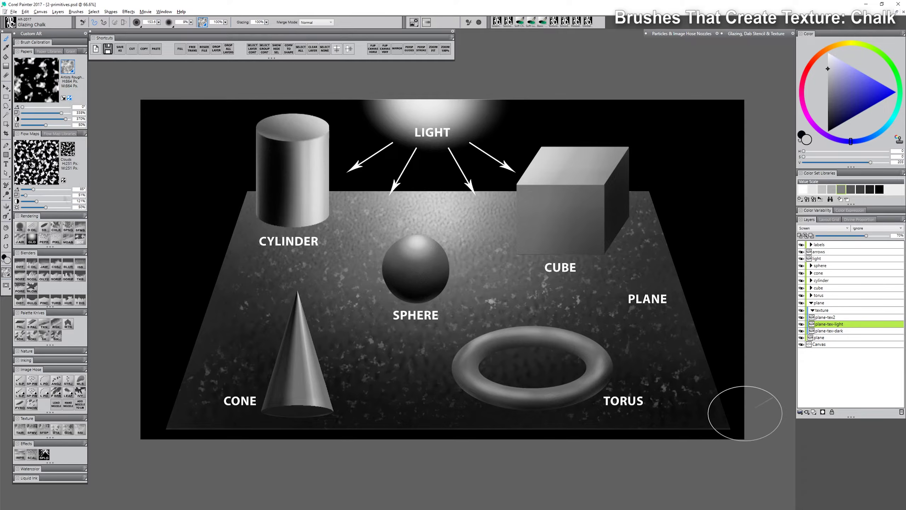
# Step: For the plane-tex2 layer, choose the Simulated Wo... paper, set its scale to 298% and lower its contrast
pyautogui.click(831, 317)
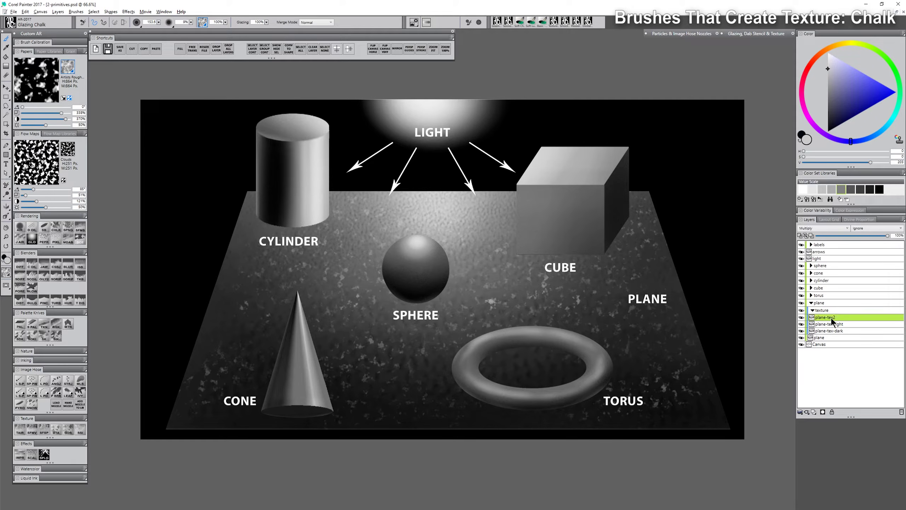
pyautogui.click(72, 71)
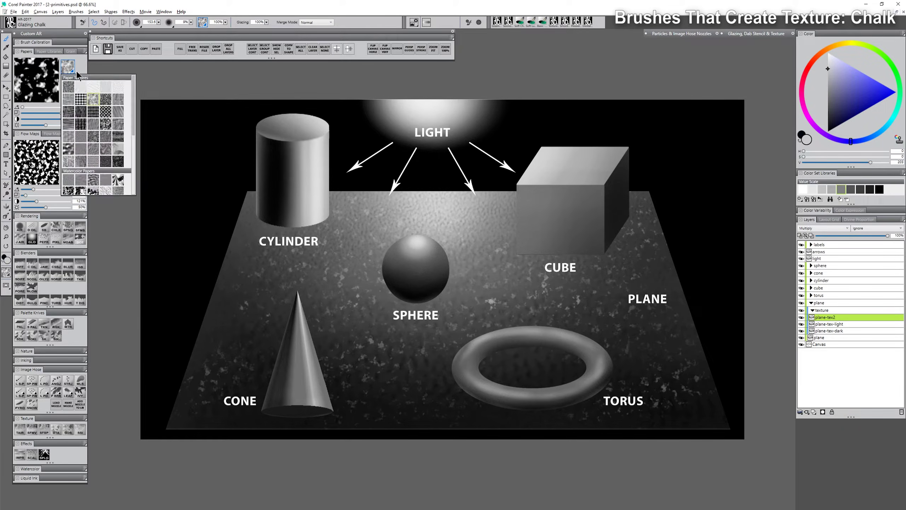
pyautogui.click(105, 121)
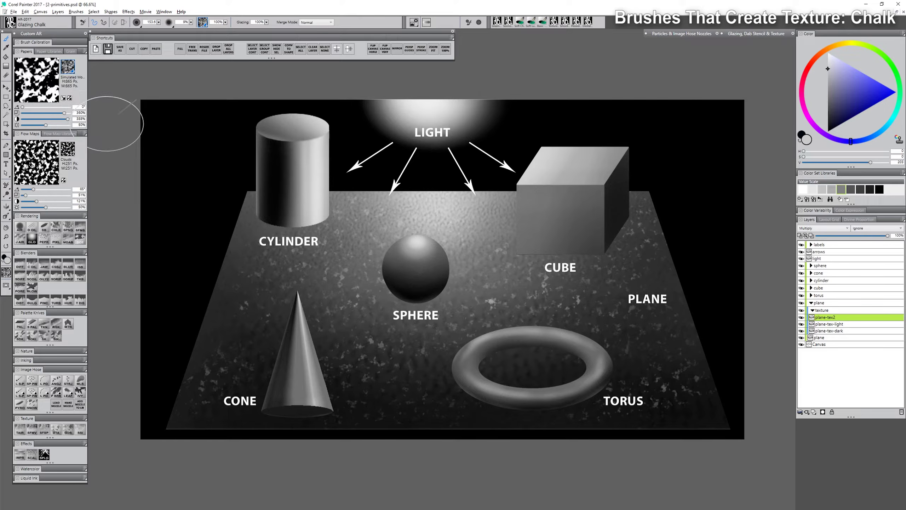
pyautogui.click(57, 114)
pyautogui.click(48, 119)
pyautogui.click(42, 119)
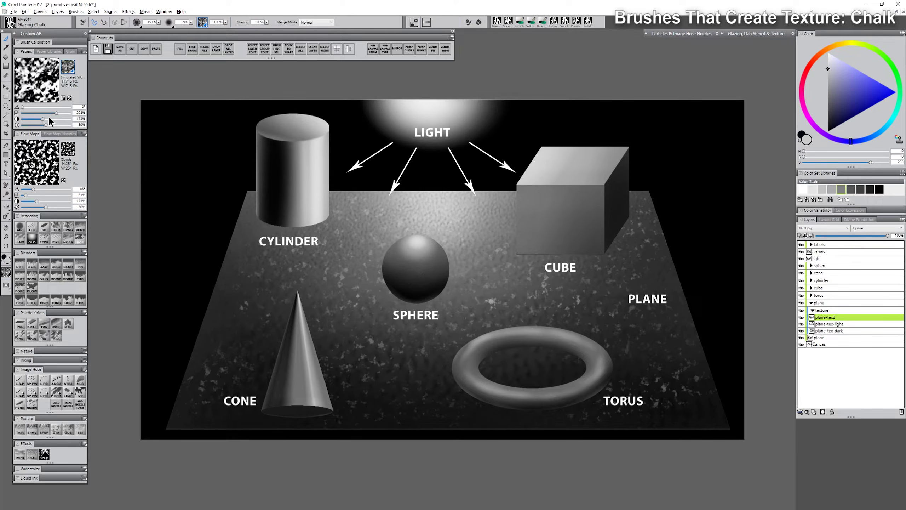
# Step: Paint dark grey chalk texture over the plane, setting the paper scale to 343% for the foreground
pyautogui.click(828, 113)
pyautogui.moveTo(433, 219)
pyautogui.mouseDown()
pyautogui.moveTo(327, 231)
pyautogui.moveTo(295, 287)
pyautogui.moveTo(542, 289)
pyautogui.moveTo(373, 298)
pyautogui.mouseUp()
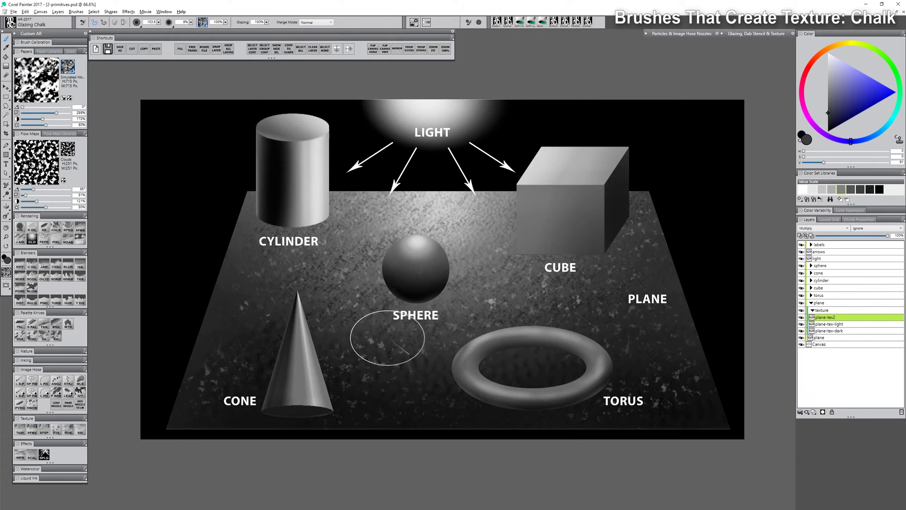
pyautogui.click(62, 113)
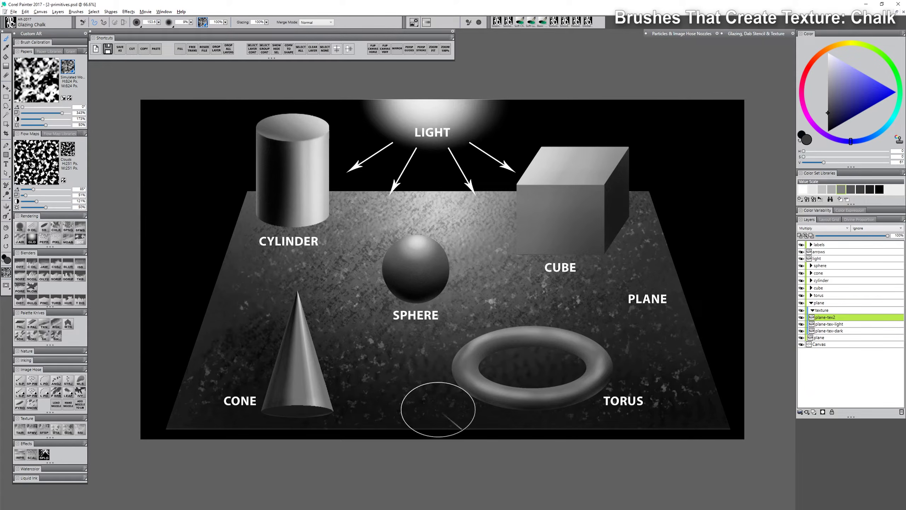
# Step: Toggle the texture group's visibility repeatedly to compare the plane with and without its painted textures
pyautogui.click(802, 310)
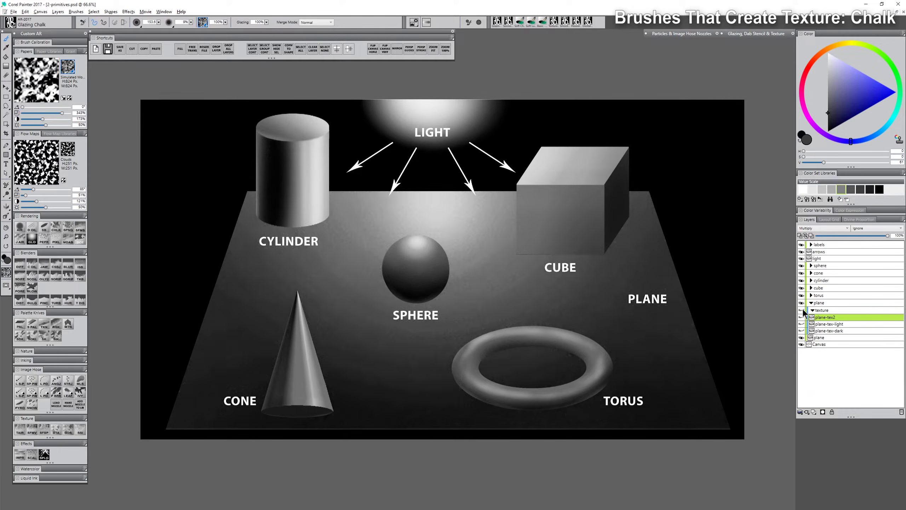
pyautogui.click(802, 310)
pyautogui.click(802, 309)
pyautogui.click(803, 310)
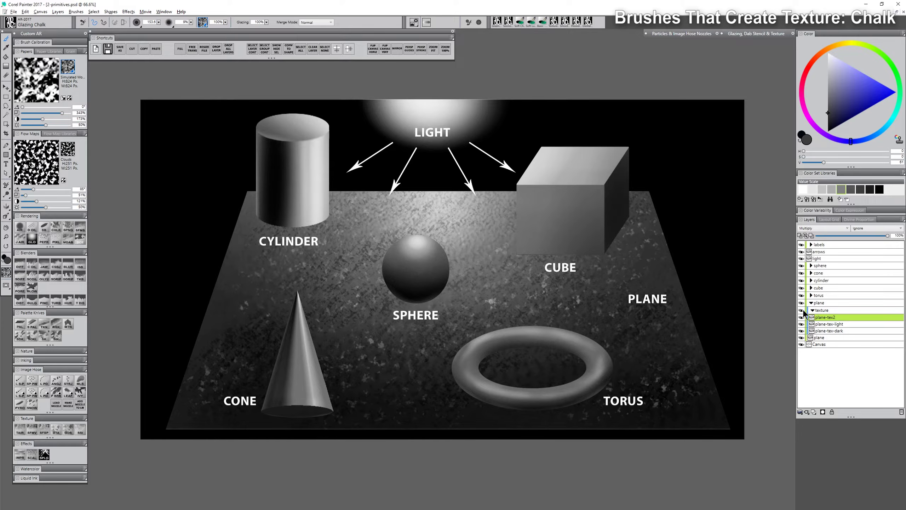
pyautogui.click(802, 309)
pyautogui.click(803, 309)
pyautogui.click(802, 309)
pyautogui.click(803, 309)
# Step: Clear the painted chalk texture from plane-tex2, plane-tex-light and plane-tex-dark
pyautogui.click(835, 331)
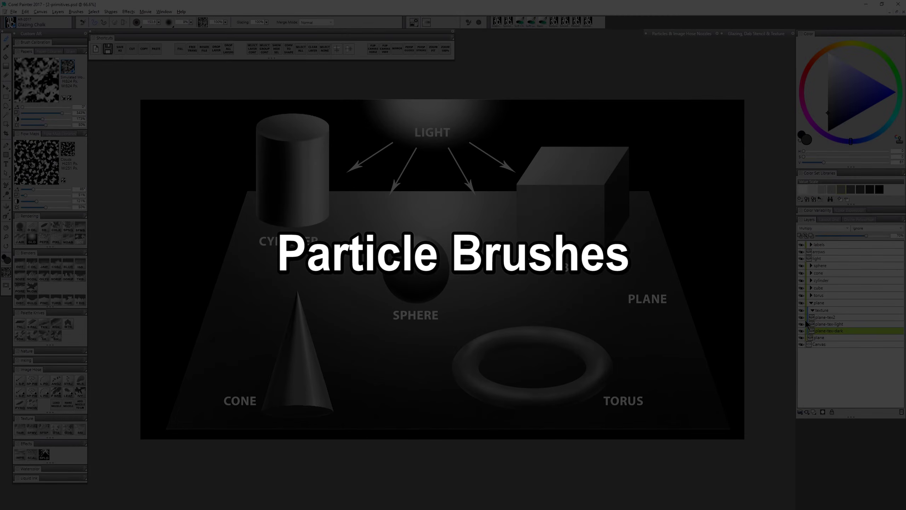
# Step: Browse the particle brushes, choose the Scratches brush, and select and expand the cube group to show its face layers
pyautogui.click(10, 27)
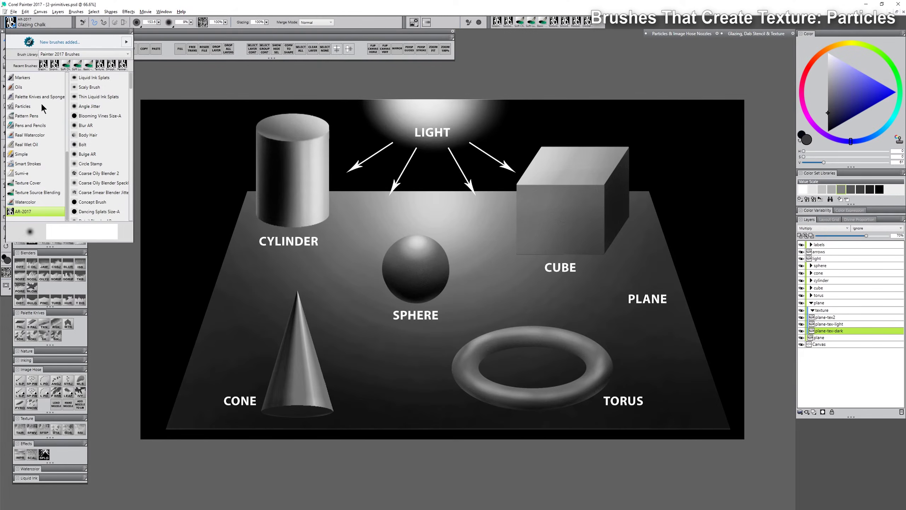
pyautogui.click(681, 34)
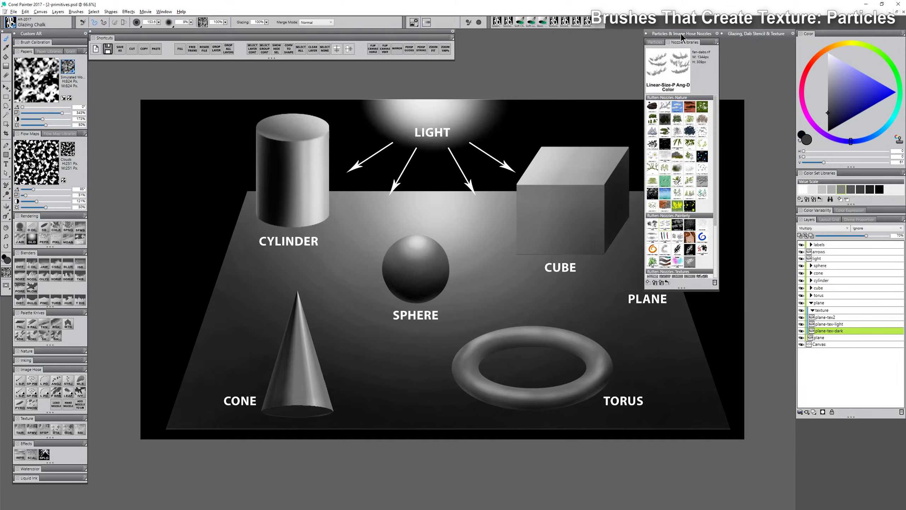
pyautogui.click(659, 42)
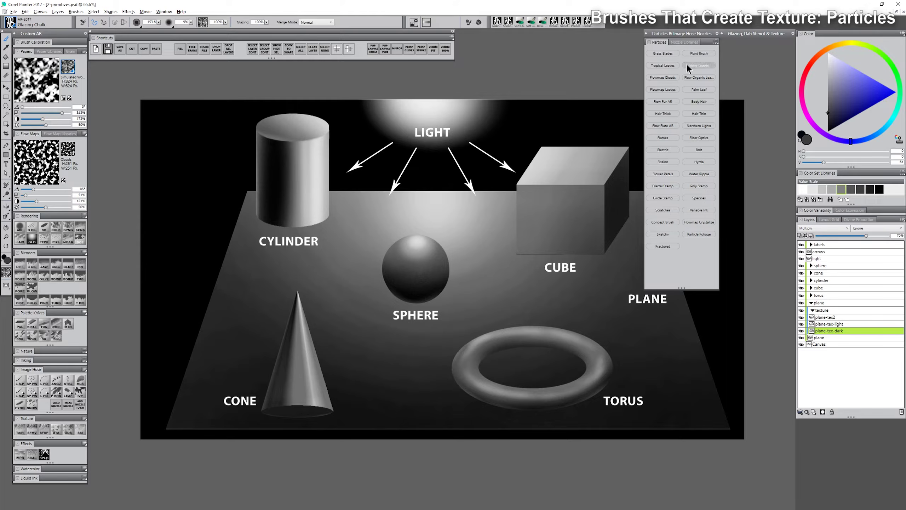
pyautogui.click(663, 210)
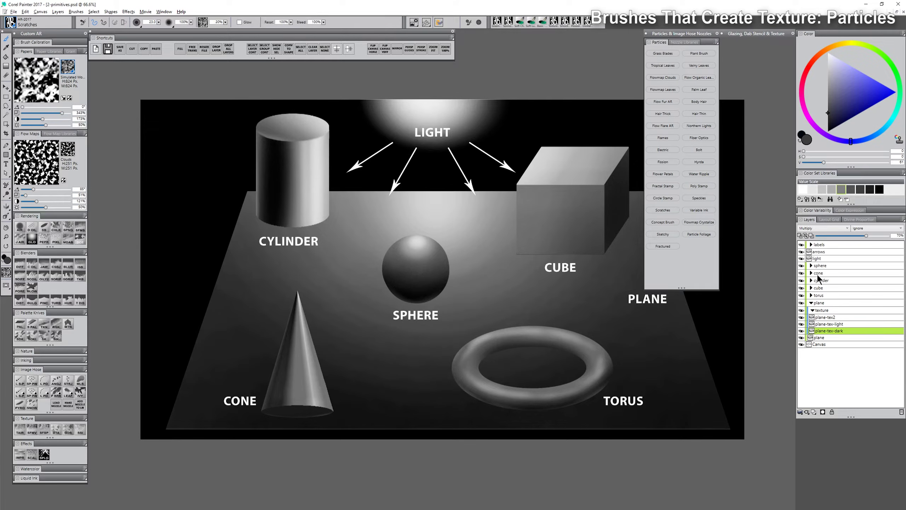
pyautogui.click(811, 287)
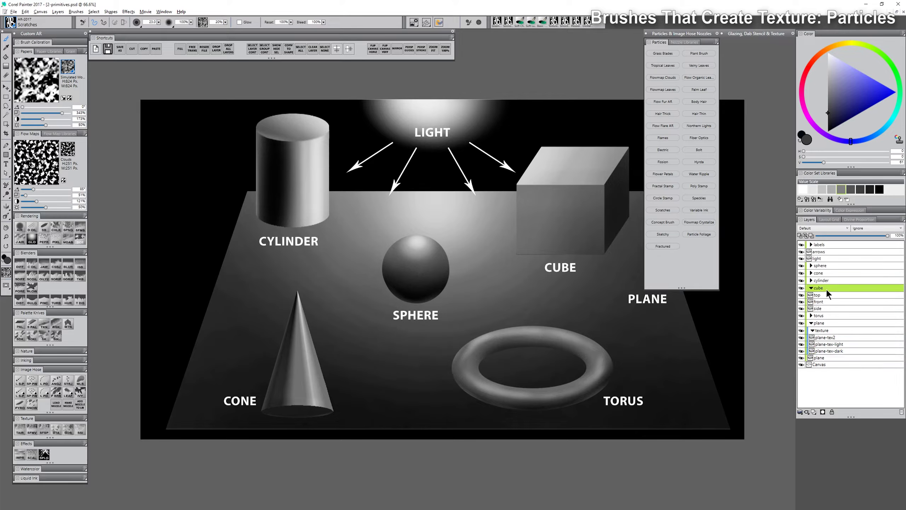
# Step: Select the content of the cube's front layer, add a layer named front-tex above it in Overlay mode, and hide the selection outline
pyautogui.click(819, 302)
pyautogui.rightClick(820, 302)
pyautogui.click(790, 350)
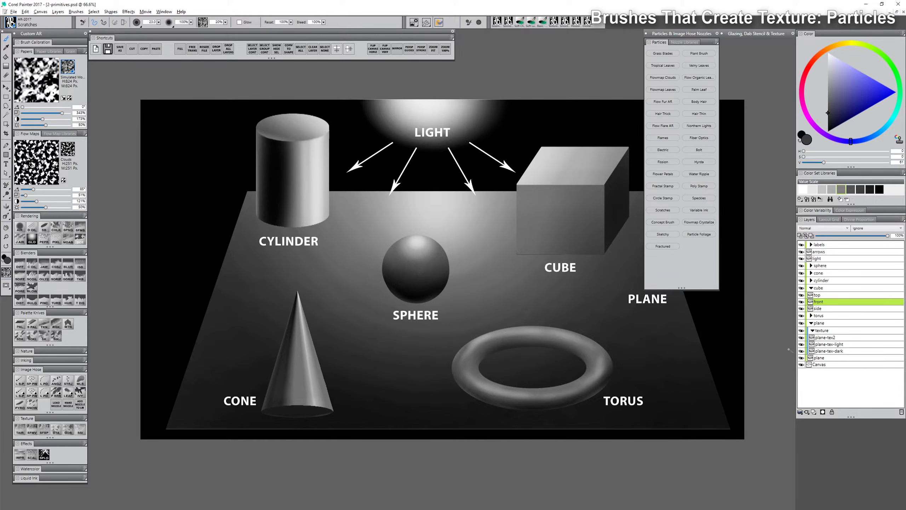
pyautogui.click(814, 412)
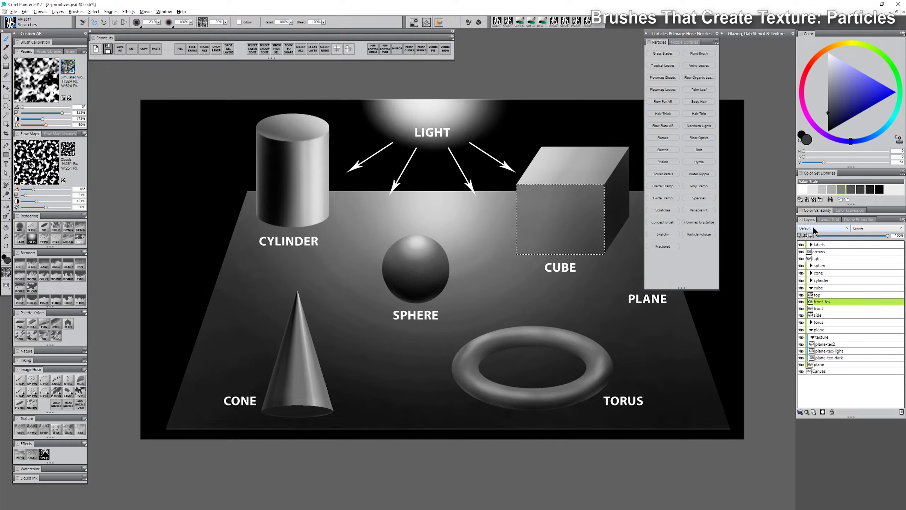
pyautogui.click(812, 229)
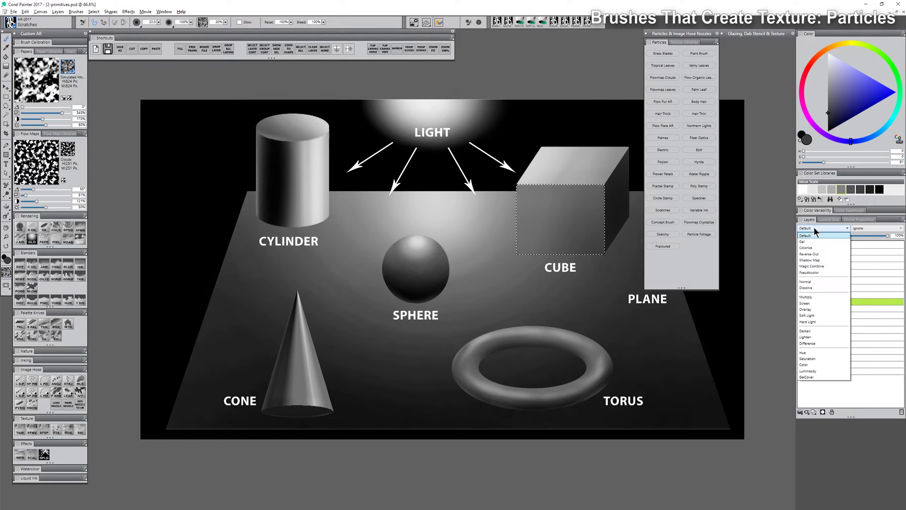
pyautogui.click(810, 308)
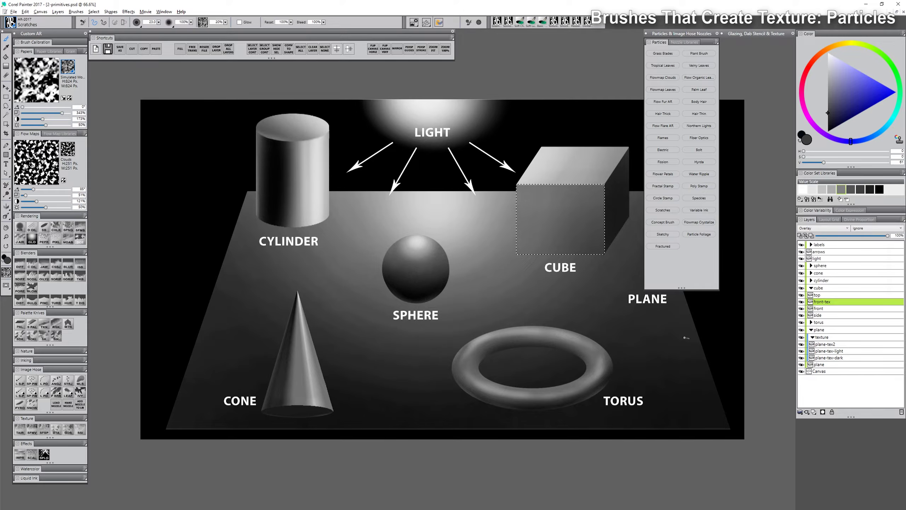
pyautogui.hotkey('ctrl', 'shift', 'h')
# Step: Paint light and dark scratches over the cube's front face on the front-tex layer with the Scratches brush
pyautogui.click(828, 61)
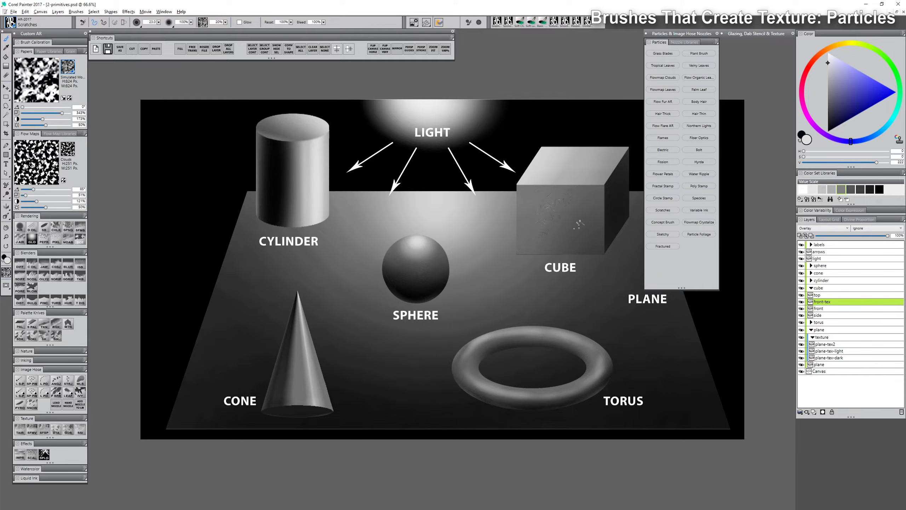
pyautogui.moveTo(579, 224); pyautogui.dragTo(583, 228)
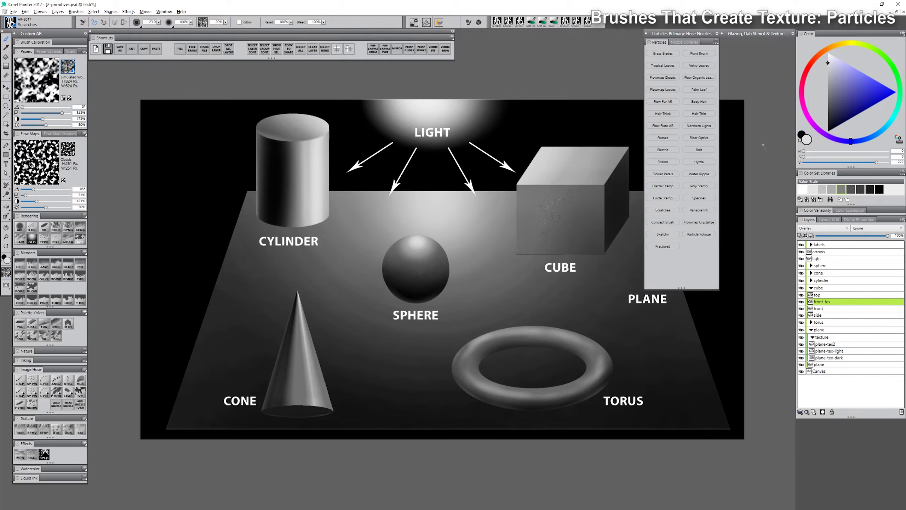
pyautogui.click(803, 136)
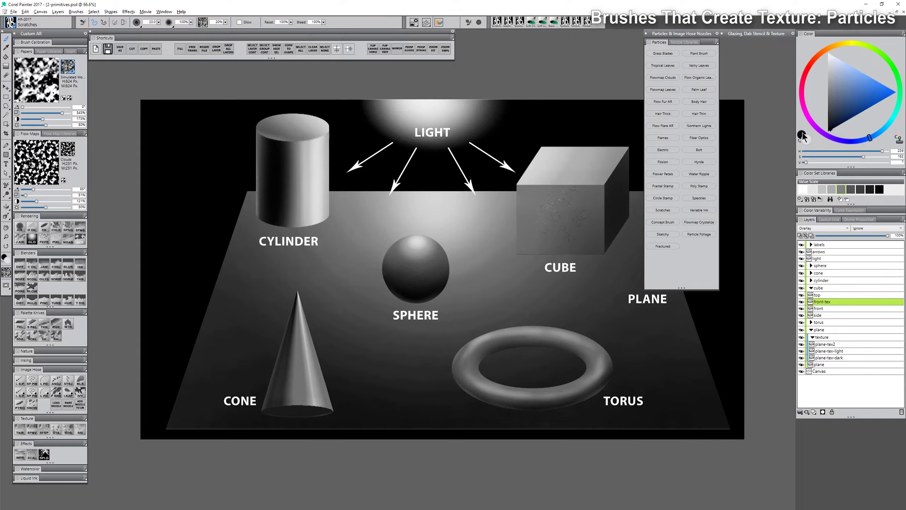
pyautogui.moveTo(831, 123); pyautogui.dragTo(827, 131)
# Step: Paint speckled texture over the cube's front face on the front-tex layer with the Speckles brush
pyautogui.click(6, 237)
pyautogui.click(573, 210)
pyautogui.click(574, 212)
pyautogui.click(573, 219)
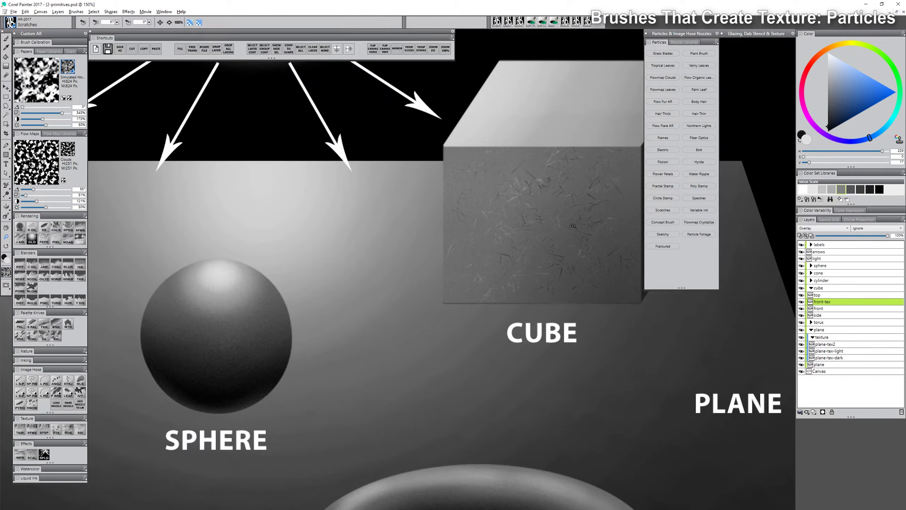
pyautogui.press('b')
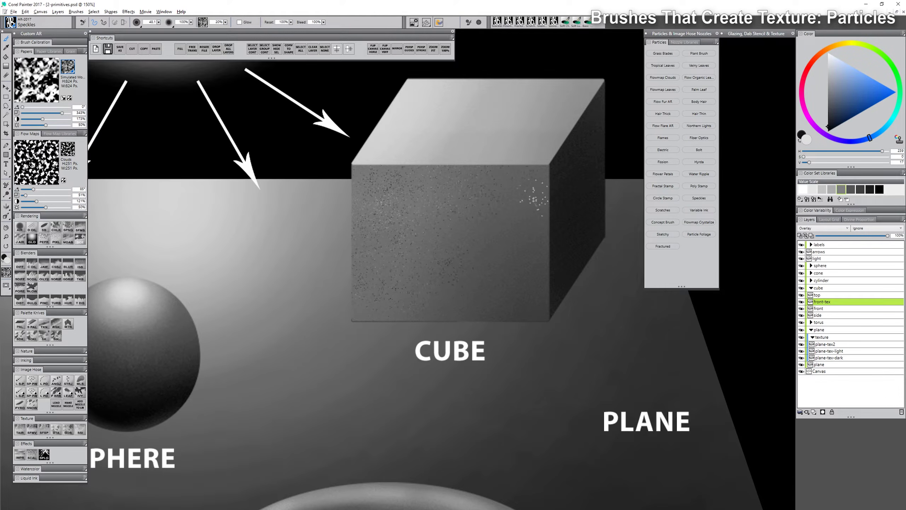
pyautogui.moveTo(461, 284)
pyautogui.mouseDown()
pyautogui.moveTo(520, 303)
pyautogui.moveTo(516, 247)
pyautogui.moveTo(495, 223)
pyautogui.mouseUp()
pyautogui.moveTo(438, 243); pyautogui.dragTo(459, 307)
pyautogui.moveTo(406, 217); pyautogui.dragTo(399, 246)
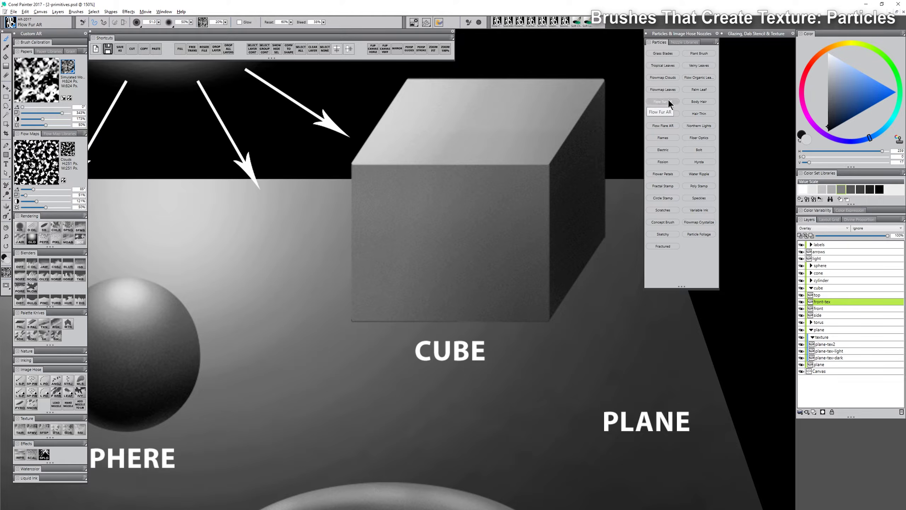
# Step: Add an Overlay layer above the sphere, restricted to the sphere's outline, and paint light fur strokes on it with the Flow Fur AR brush
pyautogui.moveTo(279, 349); pyautogui.dragTo(602, 252)
pyautogui.click(810, 265)
pyautogui.click(823, 272)
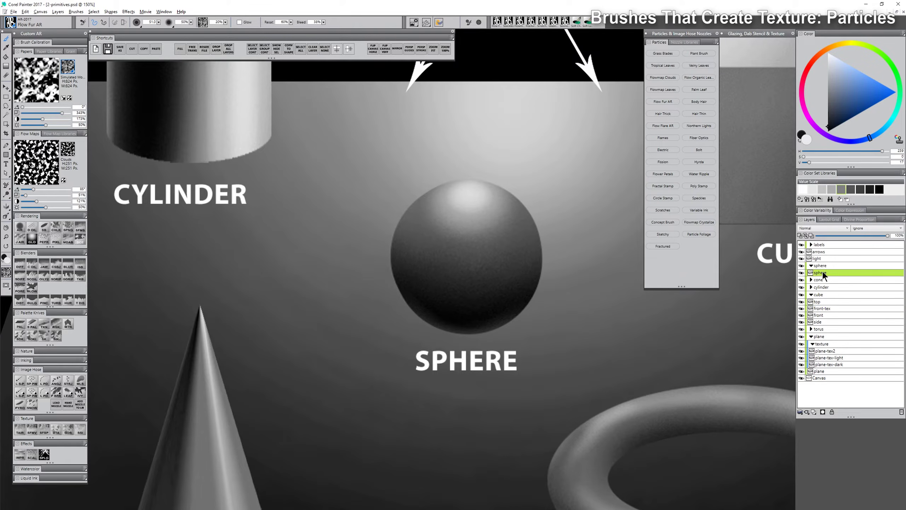
pyautogui.rightClick(822, 273)
pyautogui.click(788, 321)
pyautogui.hotkey('ctrl', 'shift', 'h')
pyautogui.click(814, 411)
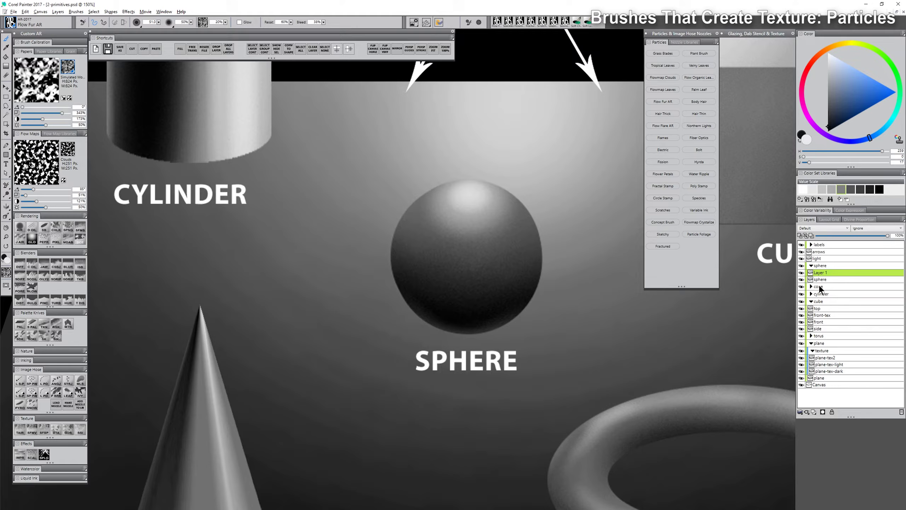
pyautogui.click(817, 228)
pyautogui.click(807, 309)
pyautogui.moveTo(466, 198)
pyautogui.mouseDown()
pyautogui.moveTo(446, 254)
pyautogui.moveTo(495, 247)
pyautogui.moveTo(465, 199)
pyautogui.moveTo(414, 264)
pyautogui.moveTo(496, 297)
pyautogui.moveTo(504, 233)
pyautogui.moveTo(483, 210)
pyautogui.moveTo(522, 287)
pyautogui.moveTo(513, 292)
pyautogui.moveTo(467, 208)
pyautogui.moveTo(435, 262)
pyautogui.mouseUp()
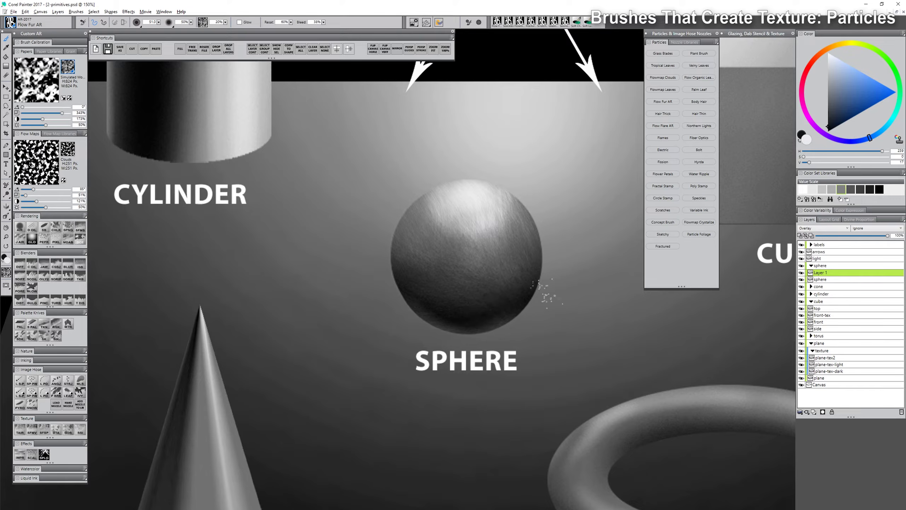
# Step: Add a second layer above the sphere in Multiply mode and paint dark grey fur strokes over the sphere's shaded areas
pyautogui.click(813, 412)
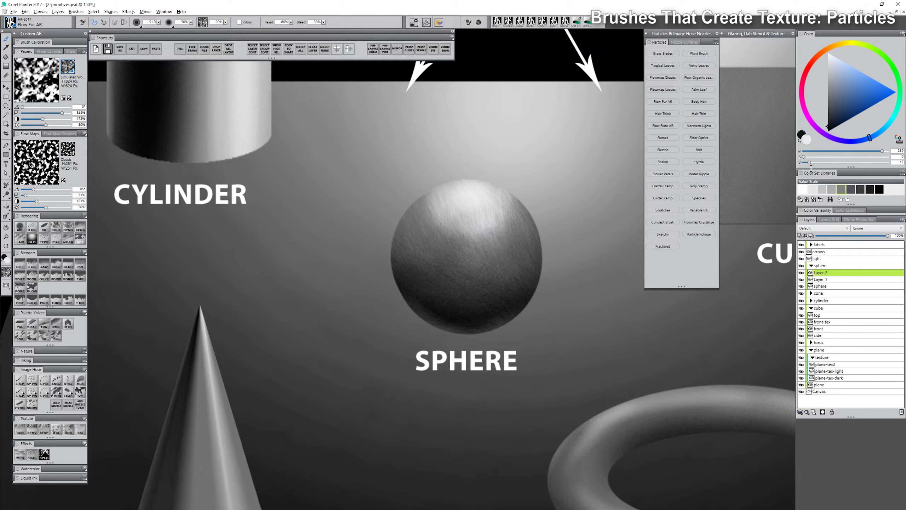
pyautogui.click(817, 228)
pyautogui.click(811, 297)
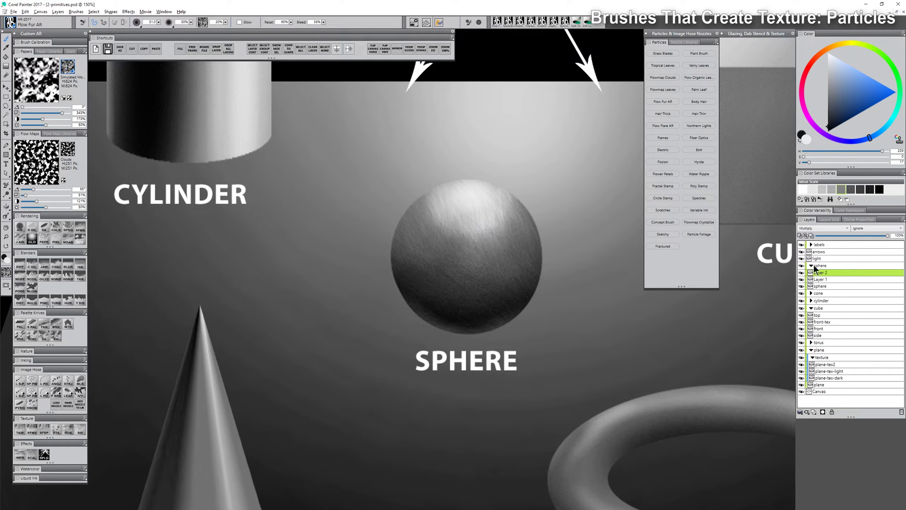
pyautogui.click(833, 119)
pyautogui.click(827, 125)
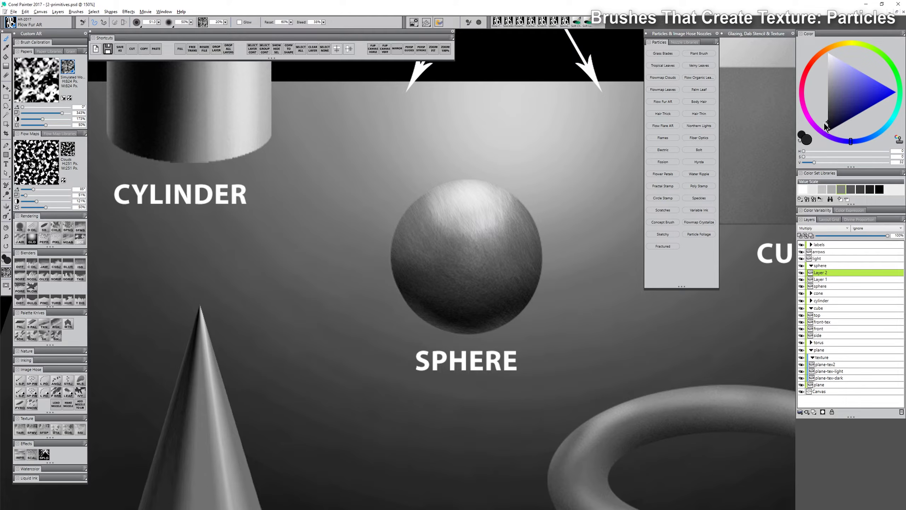
pyautogui.moveTo(491, 218)
pyautogui.mouseDown()
pyautogui.moveTo(428, 265)
pyautogui.moveTo(468, 280)
pyautogui.moveTo(460, 244)
pyautogui.moveTo(483, 246)
pyautogui.moveTo(508, 300)
pyautogui.moveTo(477, 317)
pyautogui.moveTo(527, 217)
pyautogui.moveTo(513, 201)
pyautogui.moveTo(516, 283)
pyautogui.mouseUp()
pyautogui.moveTo(409, 298)
pyautogui.mouseDown()
pyautogui.moveTo(448, 335)
pyautogui.moveTo(508, 309)
pyautogui.mouseUp()
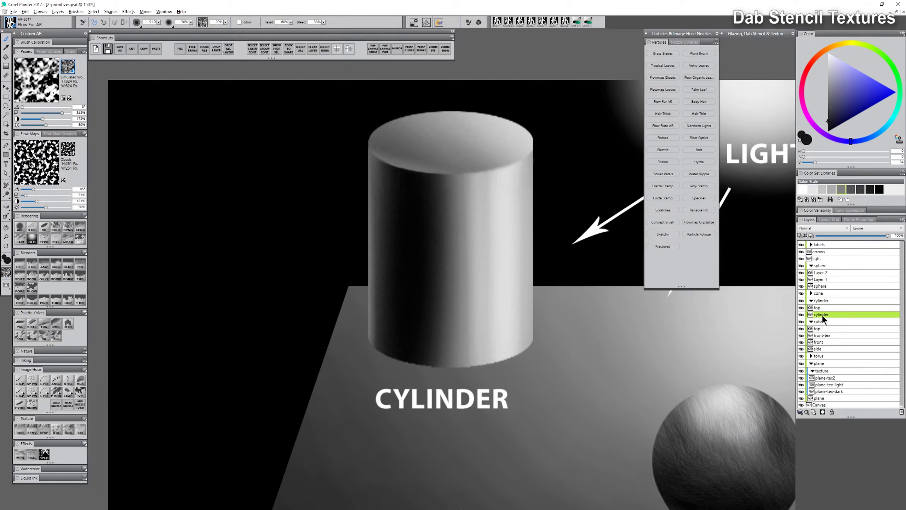
# Step: Select the content of the cylinder layer, hide the selection outline, and add a new layer above it in Multiply mode
pyautogui.rightClick(821, 315)
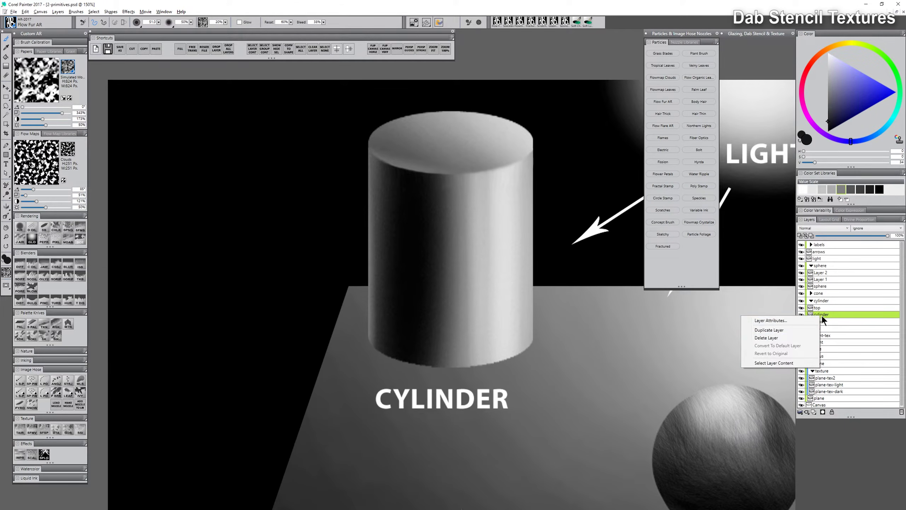
pyautogui.click(800, 363)
pyautogui.hotkey('ctrl', 'shift', 'h')
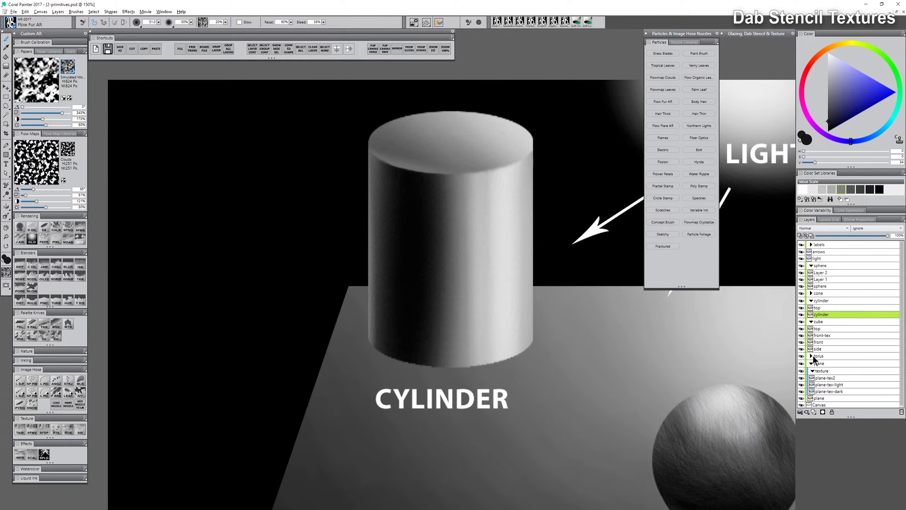
pyautogui.click(815, 411)
pyautogui.click(811, 228)
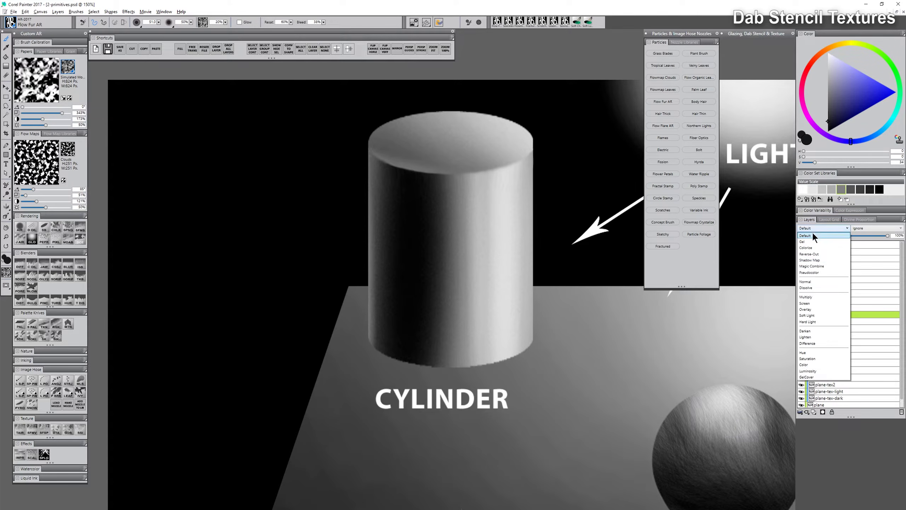
pyautogui.click(812, 297)
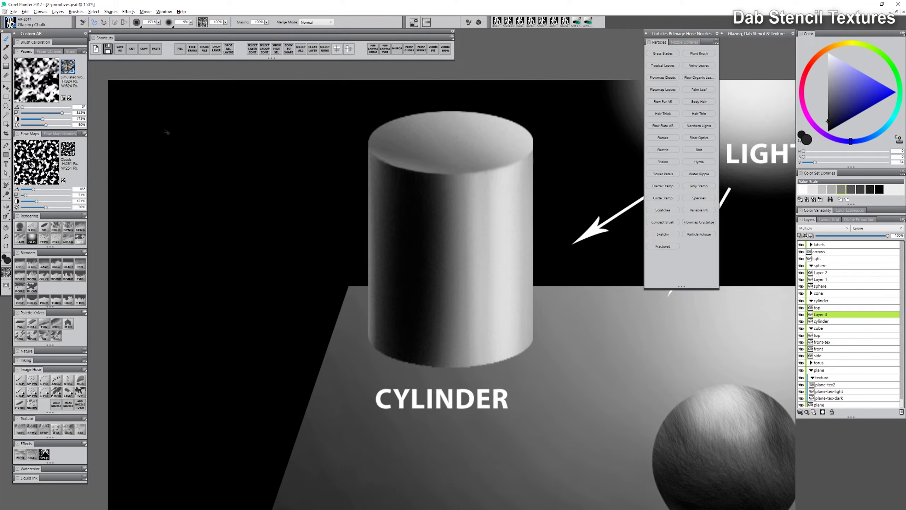
# Step: Try a stroke down the cylinder's side with a smaller Glazing Chalk brush and undo it
pyautogui.moveTo(345, 152); pyautogui.dragTo(352, 160)
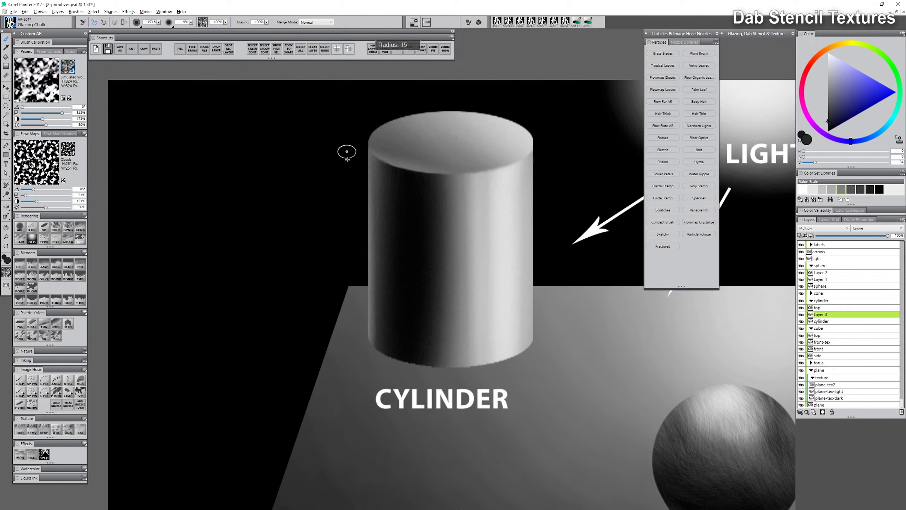
pyautogui.moveTo(428, 202)
pyautogui.mouseDown()
pyautogui.moveTo(476, 232)
pyautogui.moveTo(469, 296)
pyautogui.mouseUp()
pyautogui.hotkey('ctrl', 'z')
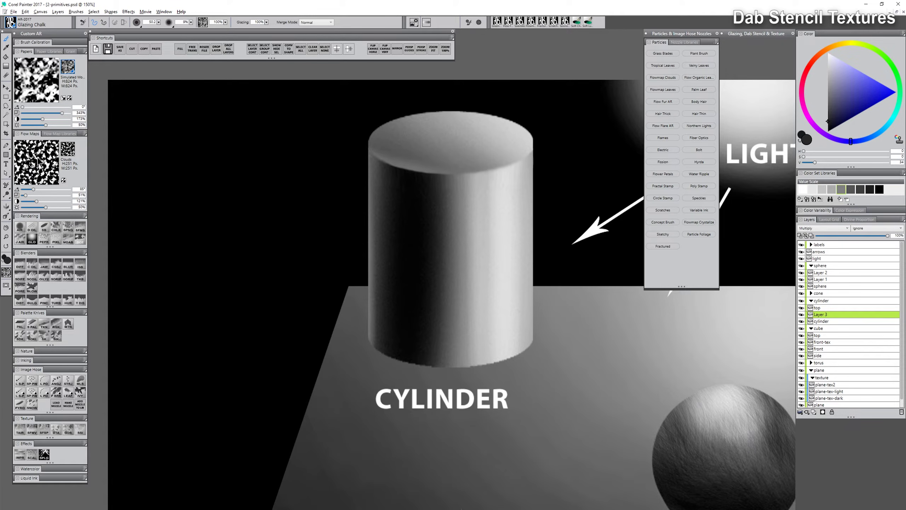
# Step: Expand the glazing, dab stencil and texture palette, browse the textures, show the texture over the canvas, and collapse the particles palette
pyautogui.click(754, 36)
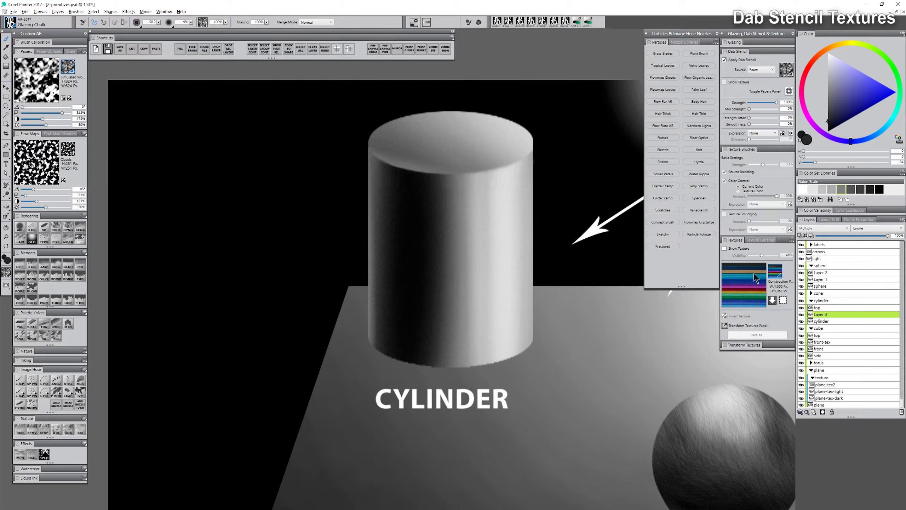
pyautogui.click(776, 273)
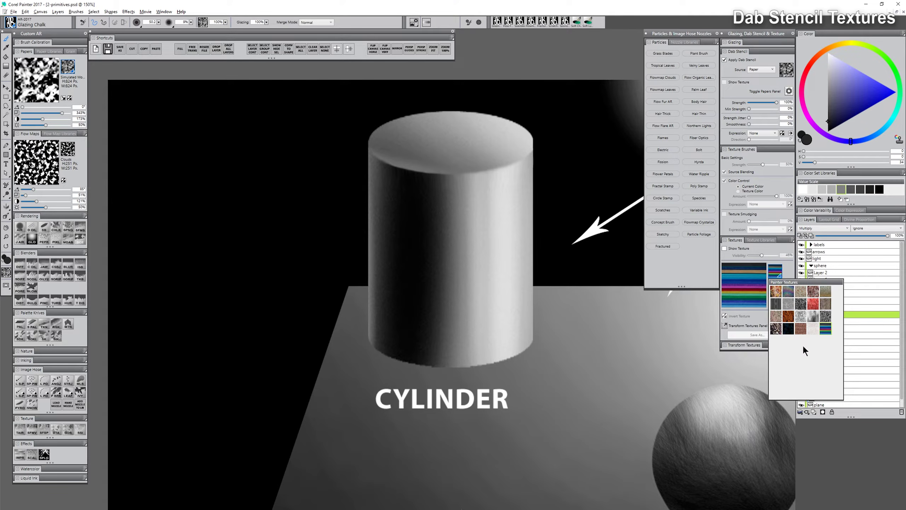
pyautogui.click(776, 267)
pyautogui.click(743, 248)
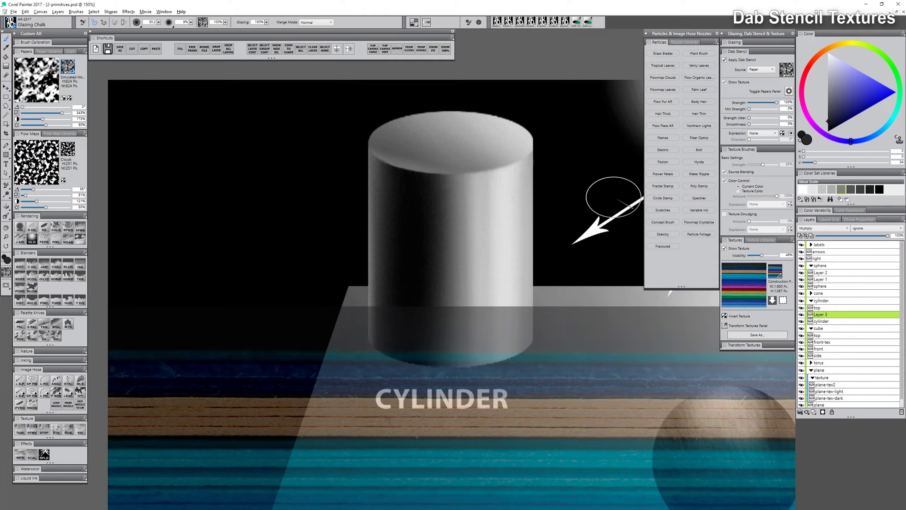
pyautogui.doubleClick(681, 34)
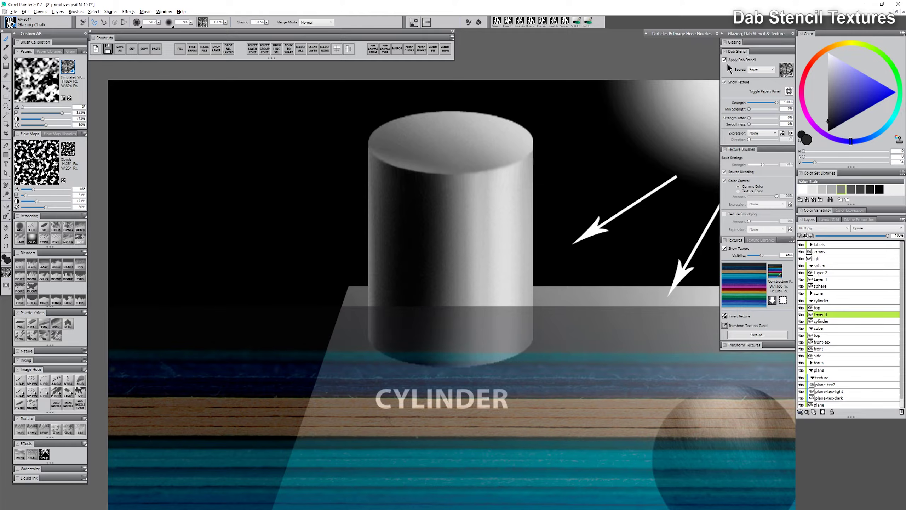
# Step: Choose the Flow Map - Chalk brush from the Dab Stencils category and show its dab profile and stencil options
pyautogui.click(14, 27)
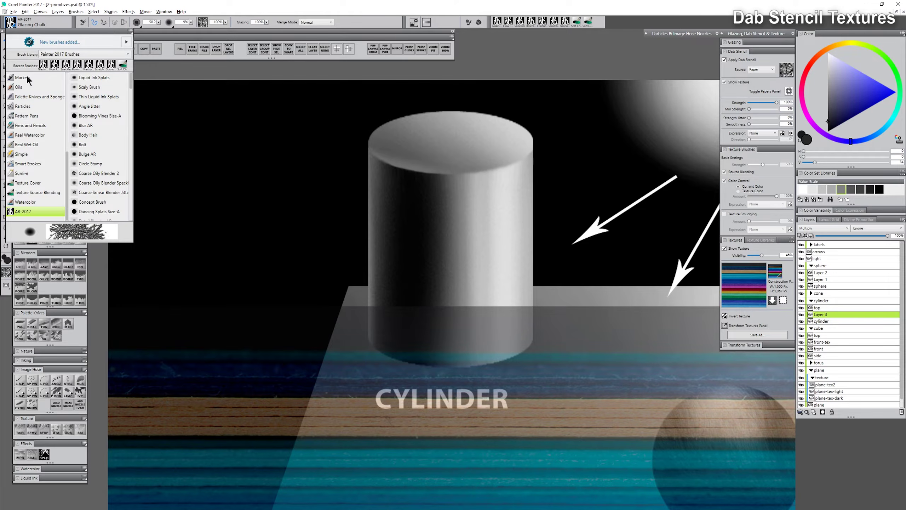
pyautogui.moveTo(69, 157); pyautogui.dragTo(72, 100)
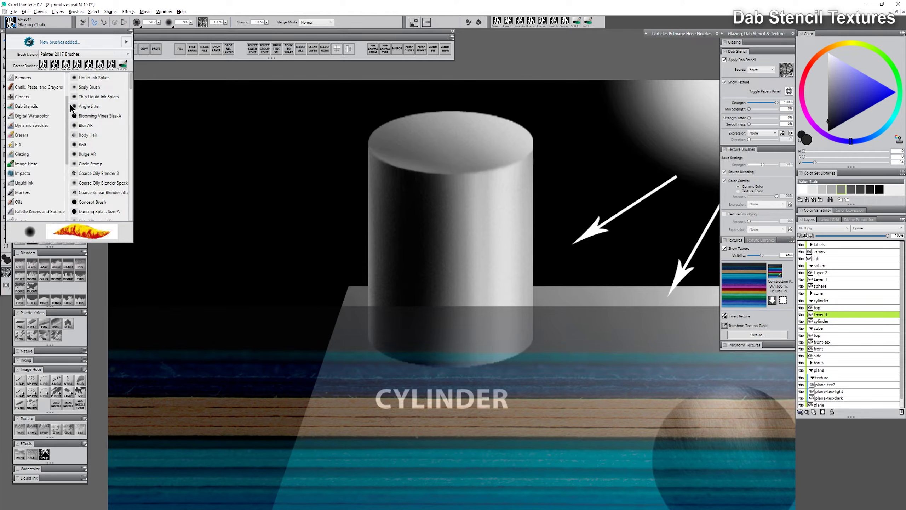
pyautogui.click(41, 104)
pyautogui.click(92, 78)
pyautogui.click(417, 22)
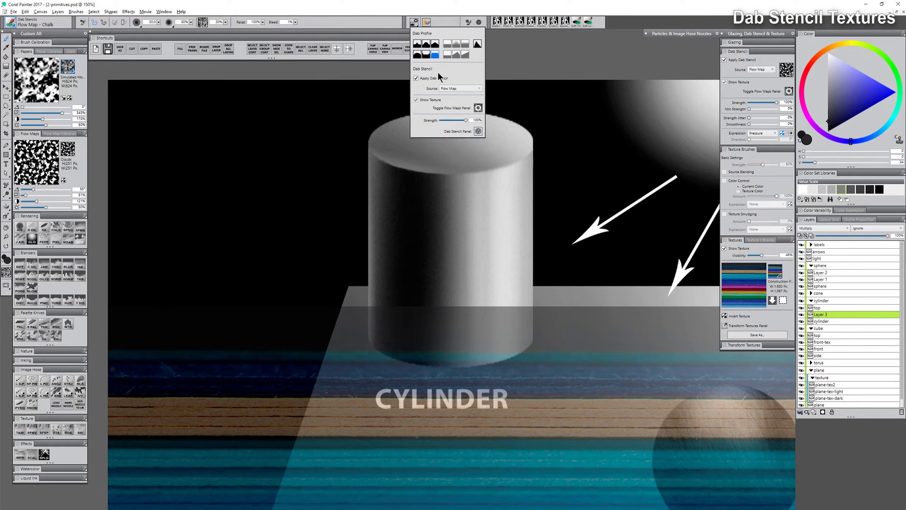
# Step: Look up the Dab Stencil panel among the brush control panels and the Flow Maps panel among the flow map panels
pyautogui.click(164, 11)
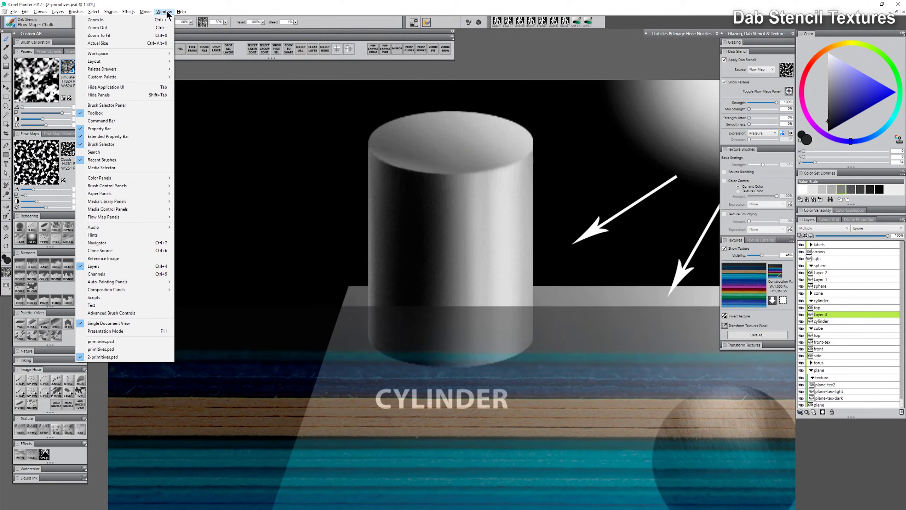
pyautogui.moveTo(141, 183)
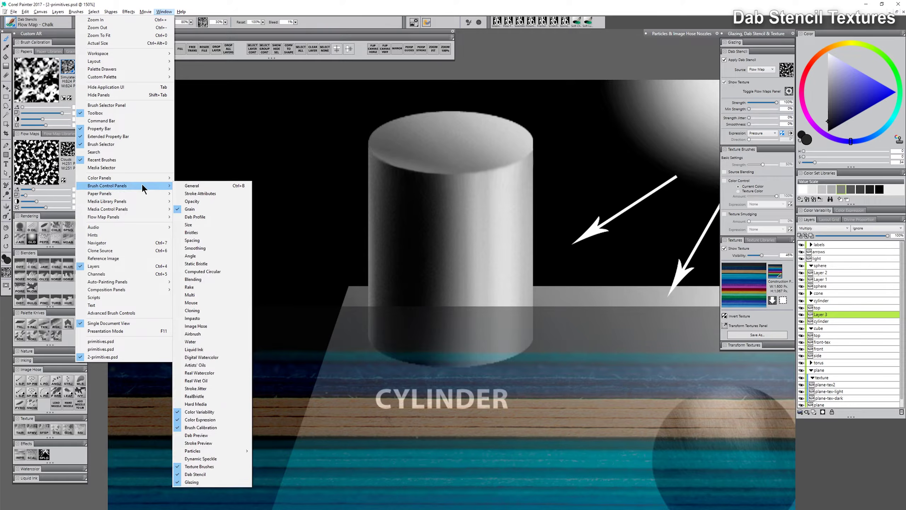
pyautogui.click(193, 474)
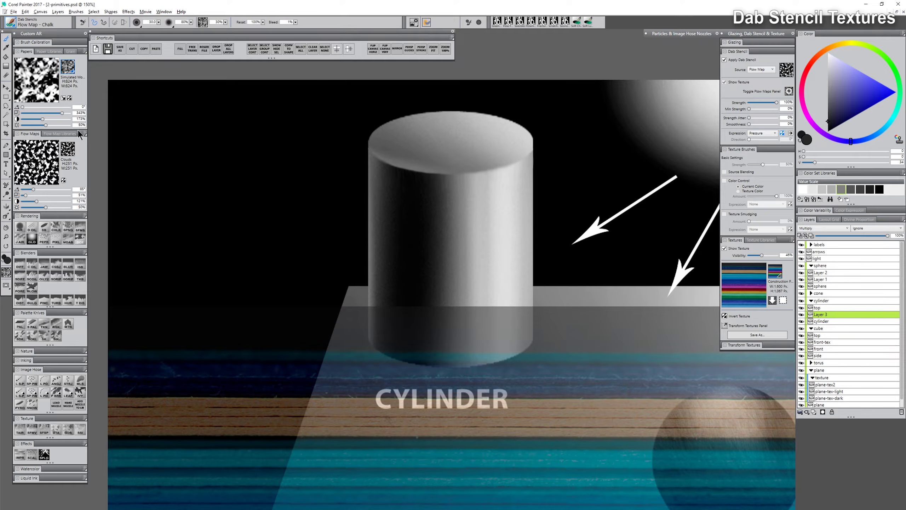
pyautogui.click(166, 14)
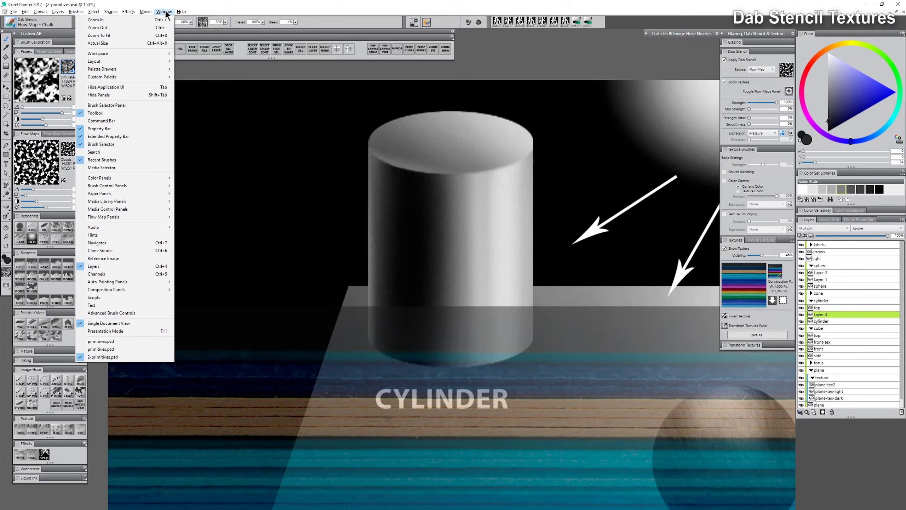
pyautogui.moveTo(117, 218)
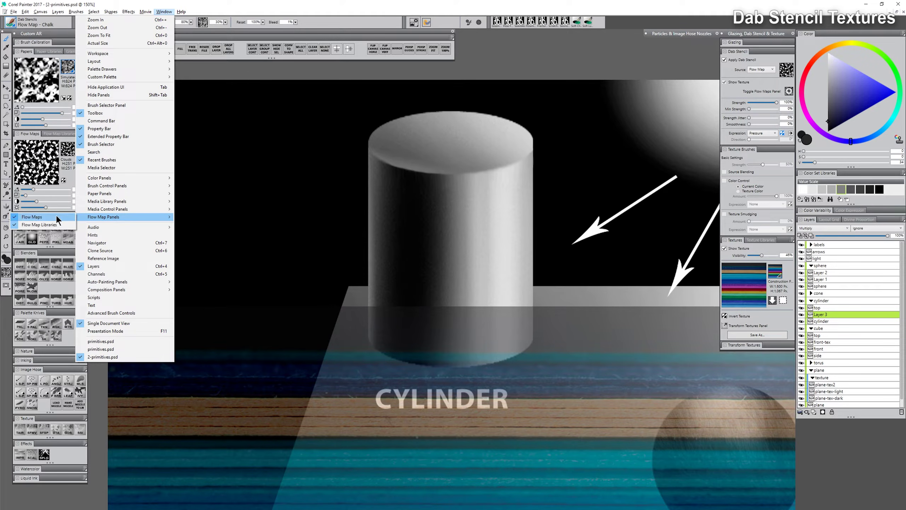
pyautogui.click(571, 333)
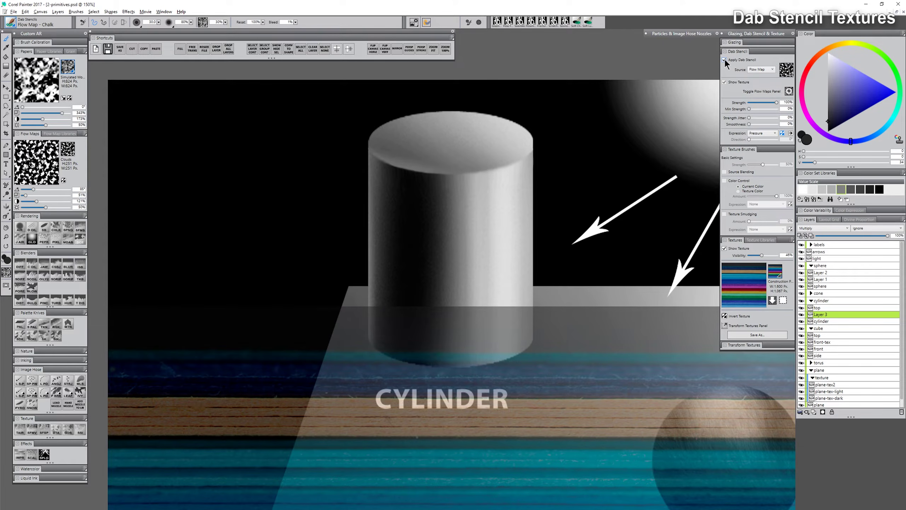
# Step: Try a dab stencil stroke with Paper as the source on the cylinder's side, reduce the paper scale to 150%, and undo the stroke
pyautogui.click(760, 69)
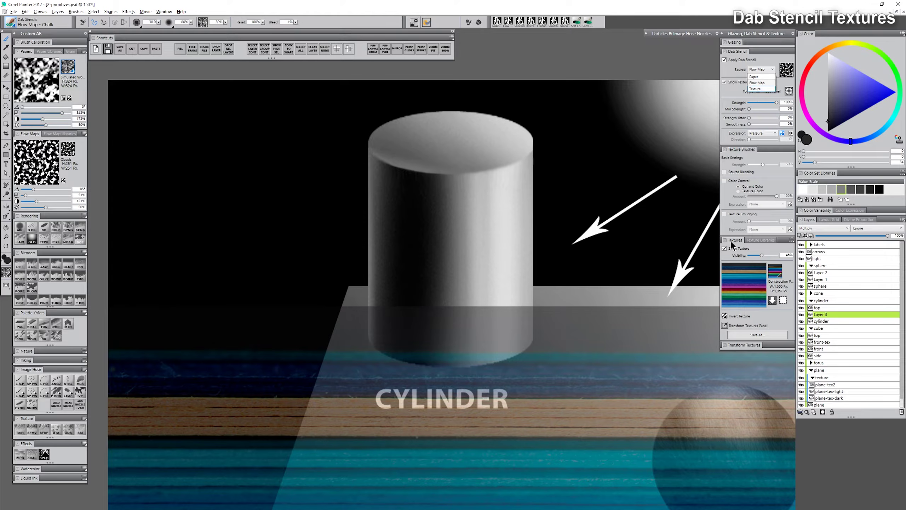
pyautogui.click(763, 76)
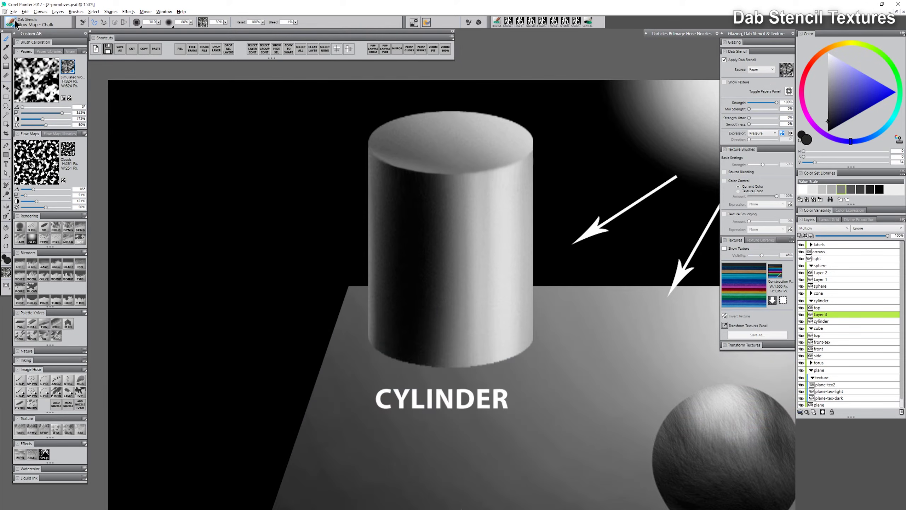
pyautogui.moveTo(396, 151)
pyautogui.mouseDown()
pyautogui.moveTo(486, 164)
pyautogui.moveTo(486, 199)
pyautogui.moveTo(415, 317)
pyautogui.moveTo(419, 333)
pyautogui.moveTo(487, 345)
pyautogui.moveTo(484, 267)
pyautogui.mouseUp()
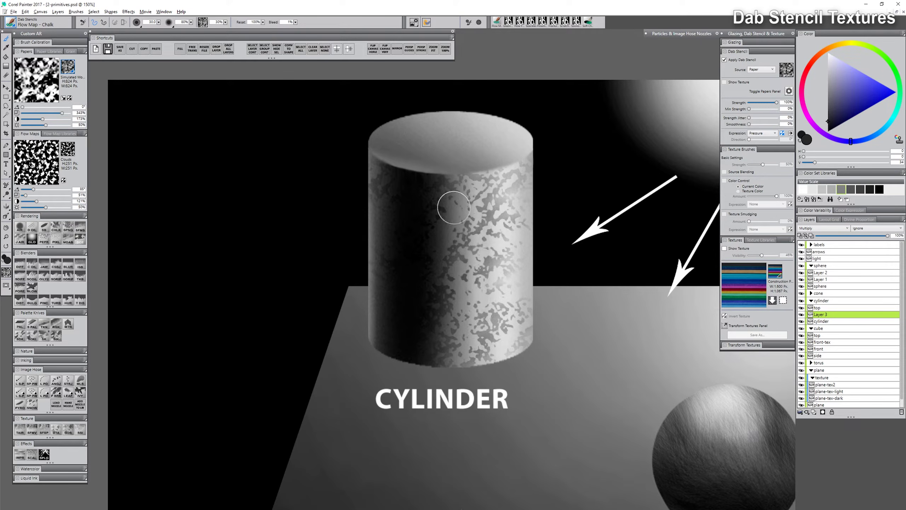
pyautogui.click(38, 113)
pyautogui.hotkey('ctrl', 'z')
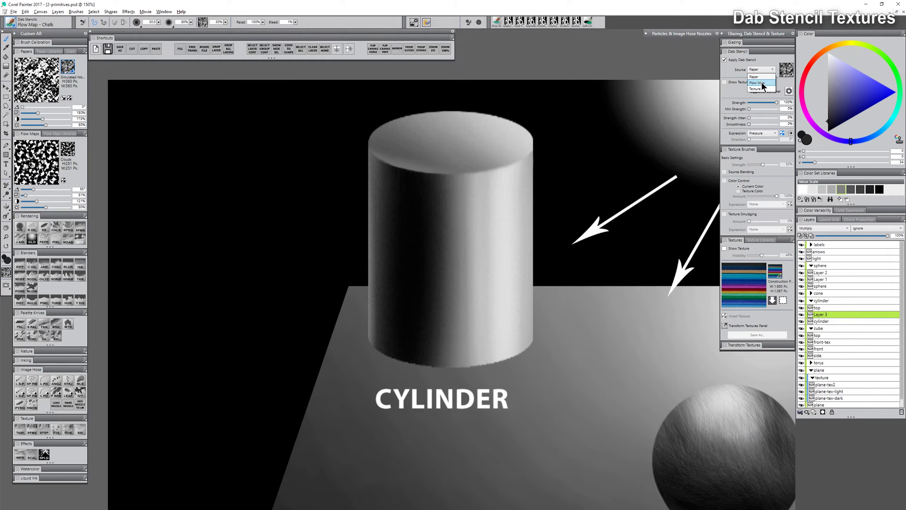
# Step: Set the dab stencil source to Flow Map with the Fine Dots map and try a stroke on the cylinder's side
pyautogui.click(757, 82)
pyautogui.click(787, 70)
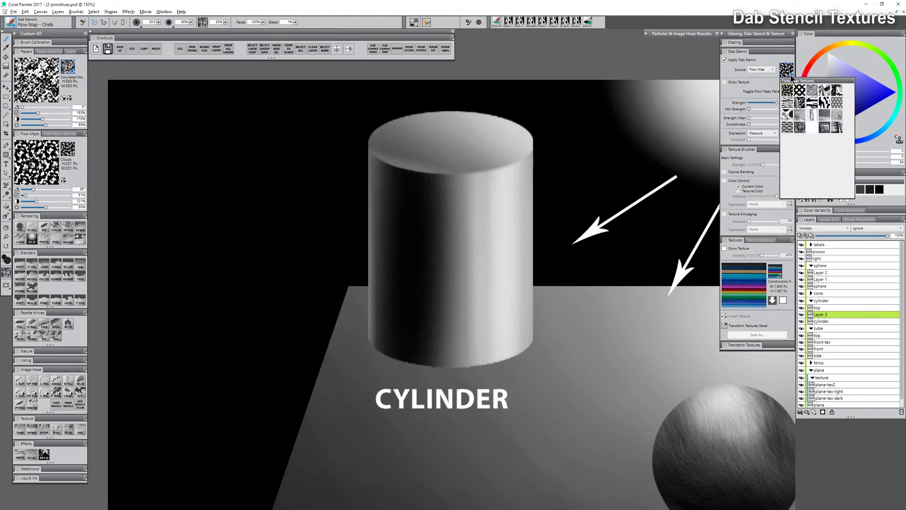
pyautogui.click(800, 91)
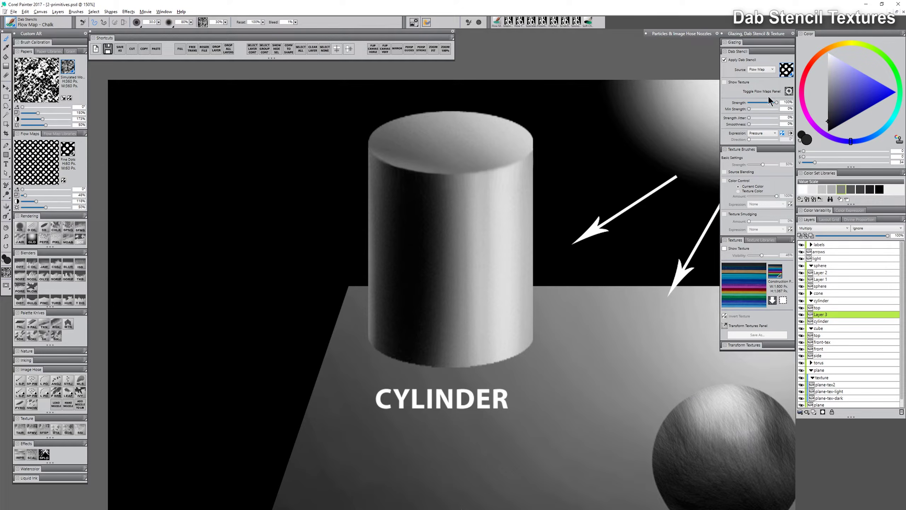
pyautogui.moveTo(378, 177)
pyautogui.mouseDown()
pyautogui.moveTo(465, 179)
pyautogui.moveTo(510, 247)
pyautogui.moveTo(362, 320)
pyautogui.moveTo(462, 299)
pyautogui.moveTo(519, 318)
pyautogui.moveTo(514, 348)
pyautogui.mouseUp()
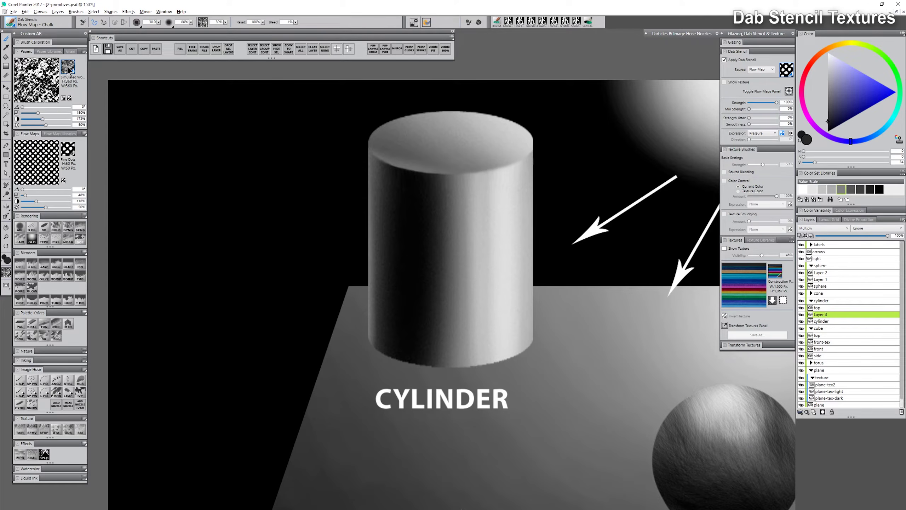
# Step: Switch the paper to Feather Land and try a stroke over the cylinder's side
pyautogui.click(69, 70)
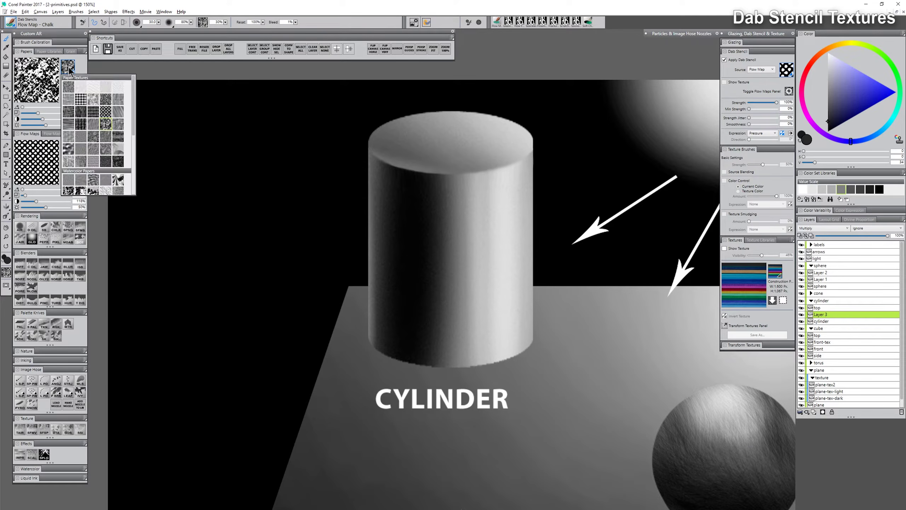
pyautogui.click(119, 181)
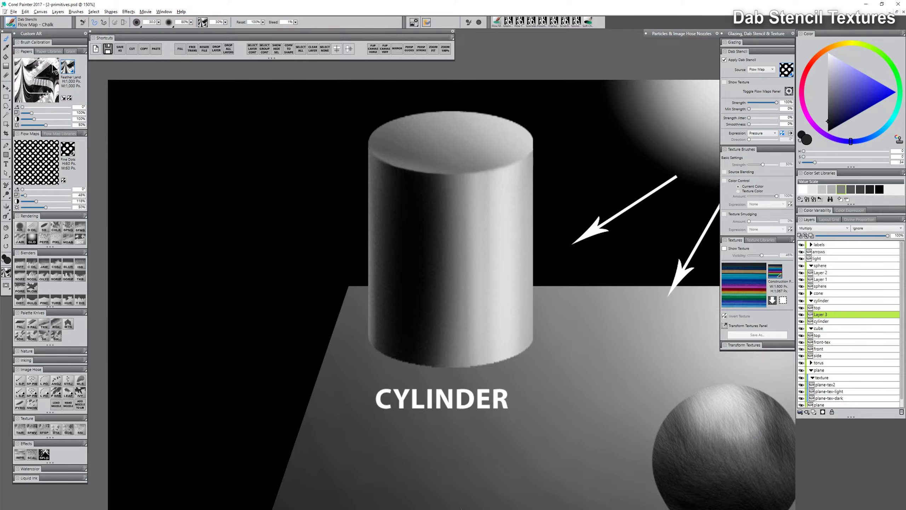
pyautogui.moveTo(376, 194)
pyautogui.mouseDown()
pyautogui.moveTo(389, 217)
pyautogui.moveTo(441, 221)
pyautogui.moveTo(372, 253)
pyautogui.moveTo(402, 262)
pyautogui.moveTo(472, 249)
pyautogui.moveTo(394, 285)
pyautogui.moveTo(525, 282)
pyautogui.moveTo(430, 313)
pyautogui.moveTo(484, 321)
pyautogui.moveTo(469, 369)
pyautogui.moveTo(551, 374)
pyautogui.mouseUp()
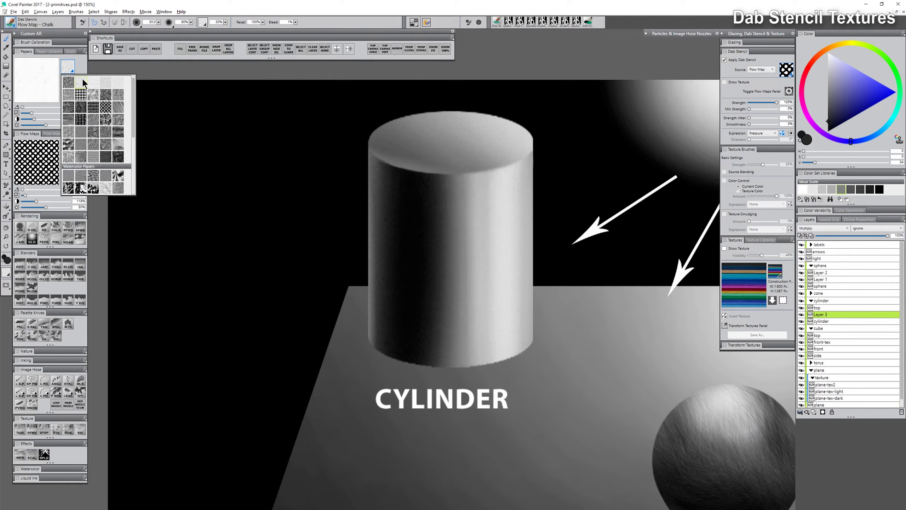
# Step: Choose the Artists Rough paper at 338% scale, try a stroke over the cylinder's side, and undo it
pyautogui.click(95, 97)
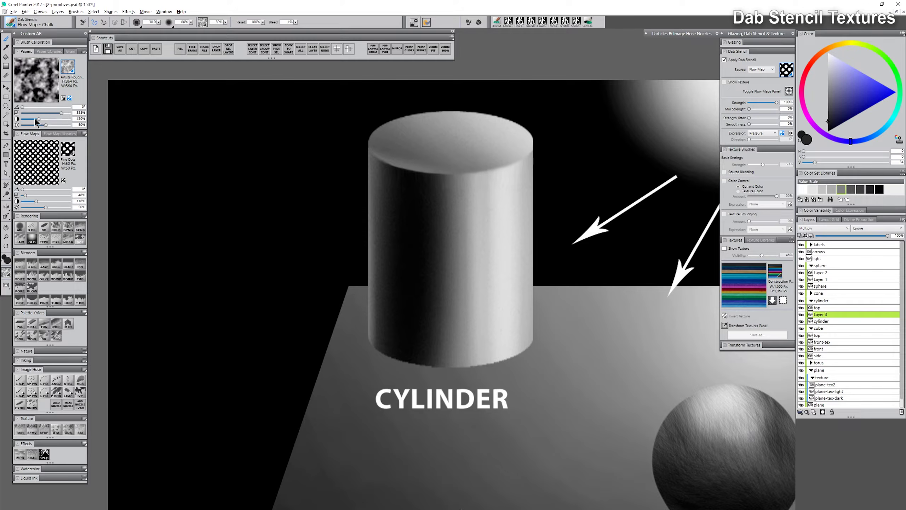
pyautogui.moveTo(389, 176)
pyautogui.mouseDown()
pyautogui.moveTo(443, 184)
pyautogui.moveTo(533, 179)
pyautogui.moveTo(446, 210)
pyautogui.moveTo(502, 226)
pyautogui.moveTo(500, 235)
pyautogui.moveTo(414, 277)
pyautogui.moveTo(476, 276)
pyautogui.moveTo(429, 296)
pyautogui.moveTo(380, 336)
pyautogui.moveTo(492, 332)
pyautogui.moveTo(453, 343)
pyautogui.moveTo(531, 344)
pyautogui.moveTo(587, 329)
pyautogui.mouseUp()
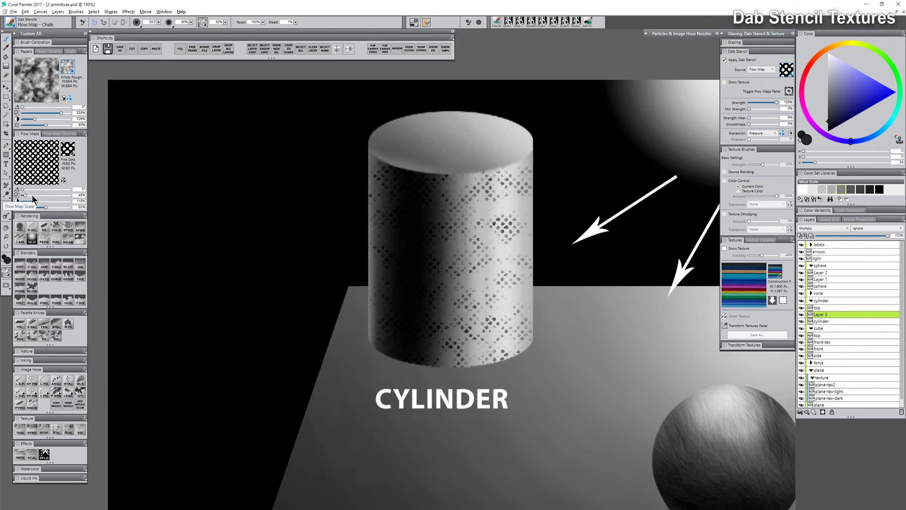
pyautogui.hotkey('ctrl', 'z')
# Step: Try strokes on the cylinder with the Fine Dots flow map scaled to about 350% and at a medium scale, undoing each
pyautogui.moveTo(25, 195); pyautogui.dragTo(63, 195)
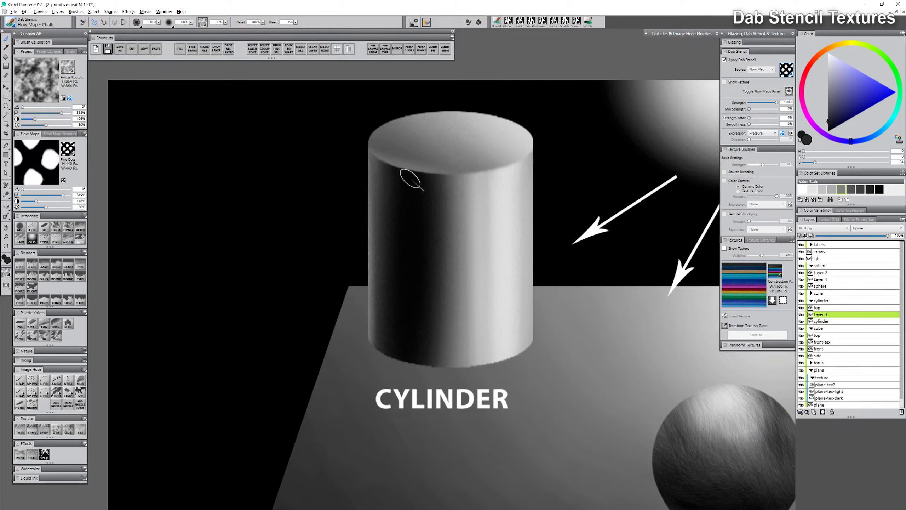
pyautogui.moveTo(390, 195)
pyautogui.mouseDown()
pyautogui.moveTo(461, 199)
pyautogui.moveTo(433, 225)
pyautogui.moveTo(524, 253)
pyautogui.moveTo(381, 320)
pyautogui.moveTo(499, 331)
pyautogui.moveTo(460, 344)
pyautogui.mouseUp()
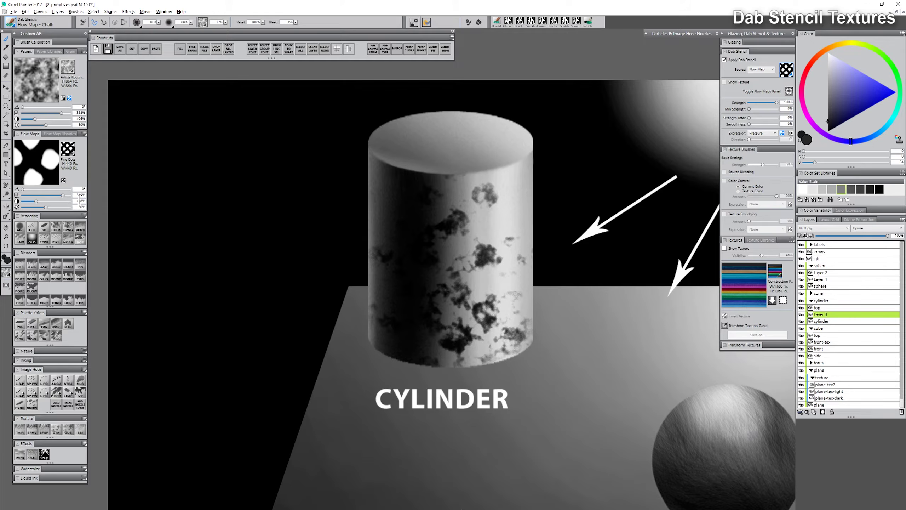
pyautogui.moveTo(62, 196); pyautogui.dragTo(39, 196)
pyautogui.hotkey('ctrl', 'z')
pyautogui.moveTo(411, 187)
pyautogui.mouseDown()
pyautogui.moveTo(429, 254)
pyautogui.moveTo(513, 279)
pyautogui.moveTo(526, 296)
pyautogui.moveTo(503, 338)
pyautogui.mouseUp()
pyautogui.hotkey('ctrl', 'z')
# Step: Reduce the Fine Dots flow map scale to about 25%, try a stroke over the cylinder's side, and undo it
pyautogui.moveTo(39, 195); pyautogui.dragTo(22, 195)
pyautogui.moveTo(503, 178)
pyautogui.mouseDown()
pyautogui.moveTo(418, 256)
pyautogui.moveTo(404, 309)
pyautogui.moveTo(546, 352)
pyautogui.mouseUp()
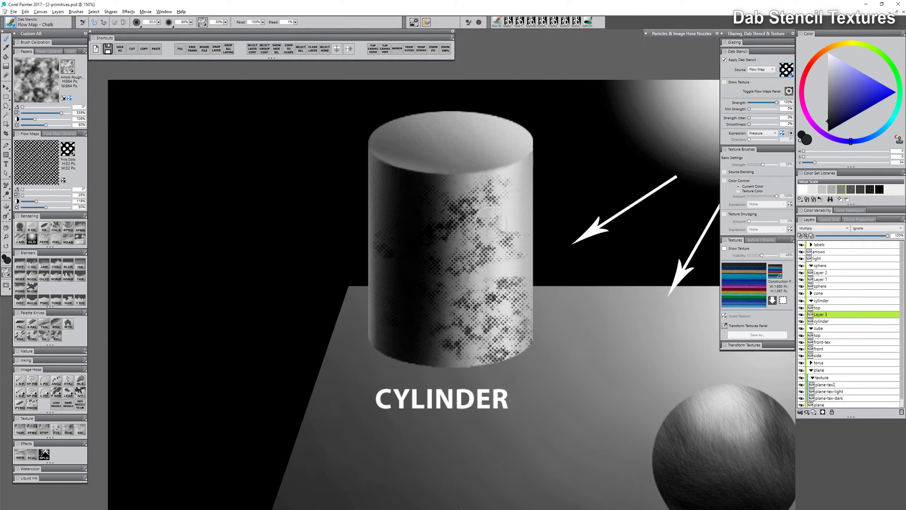
pyautogui.hotkey('ctrl', 'z')
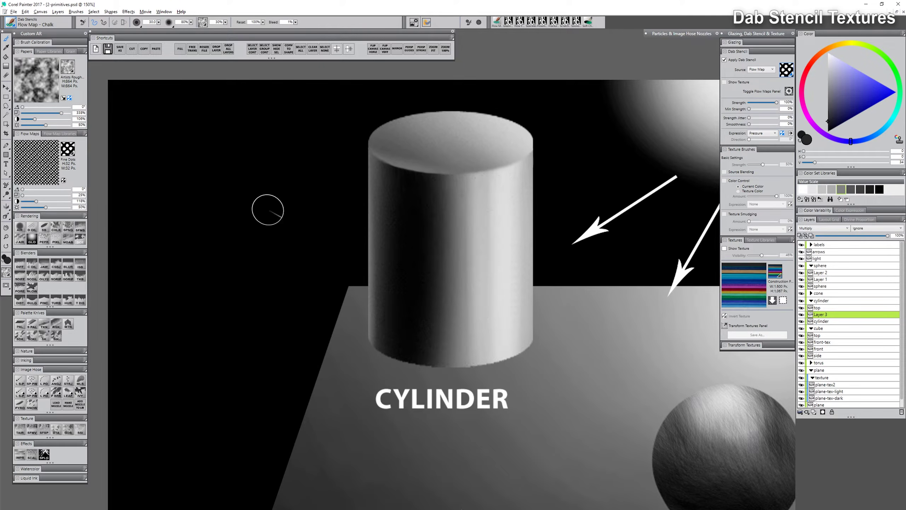
# Step: Choose the Clouds flow map and paint dark speckled texture over the cylinder's side
pyautogui.click(68, 149)
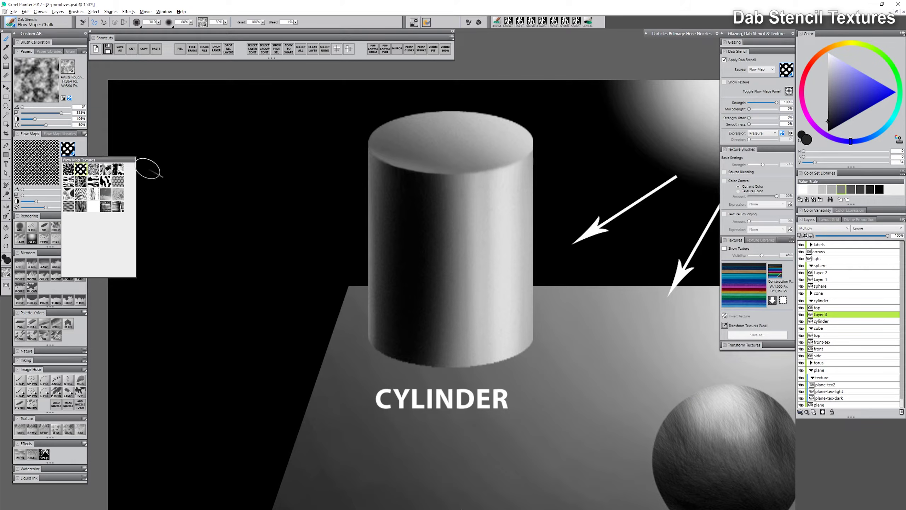
pyautogui.click(68, 169)
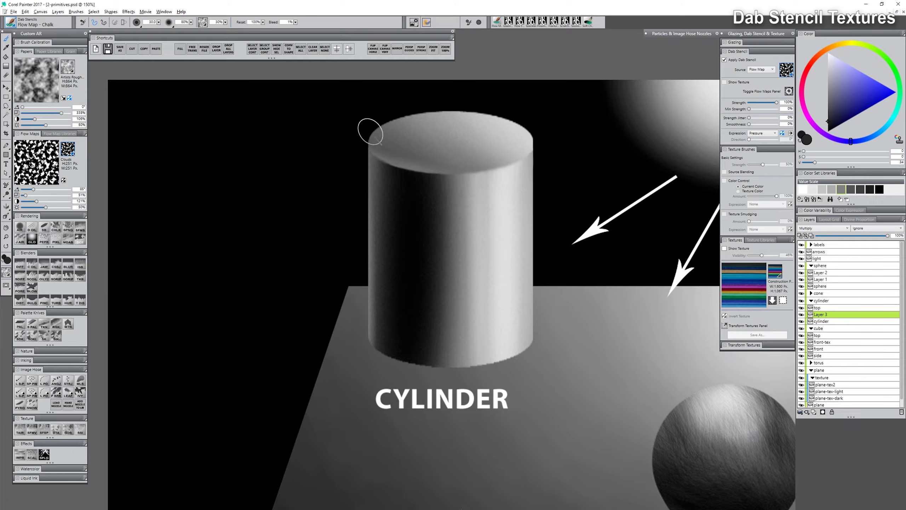
pyautogui.moveTo(440, 173)
pyautogui.mouseDown()
pyautogui.moveTo(408, 216)
pyautogui.moveTo(515, 210)
pyautogui.moveTo(385, 279)
pyautogui.moveTo(450, 324)
pyautogui.moveTo(499, 303)
pyautogui.moveTo(471, 345)
pyautogui.moveTo(520, 336)
pyautogui.moveTo(474, 257)
pyautogui.mouseUp()
# Step: Add a new layer above the dark texture layer and set its blend mode to Screen
pyautogui.click(814, 412)
pyautogui.click(817, 228)
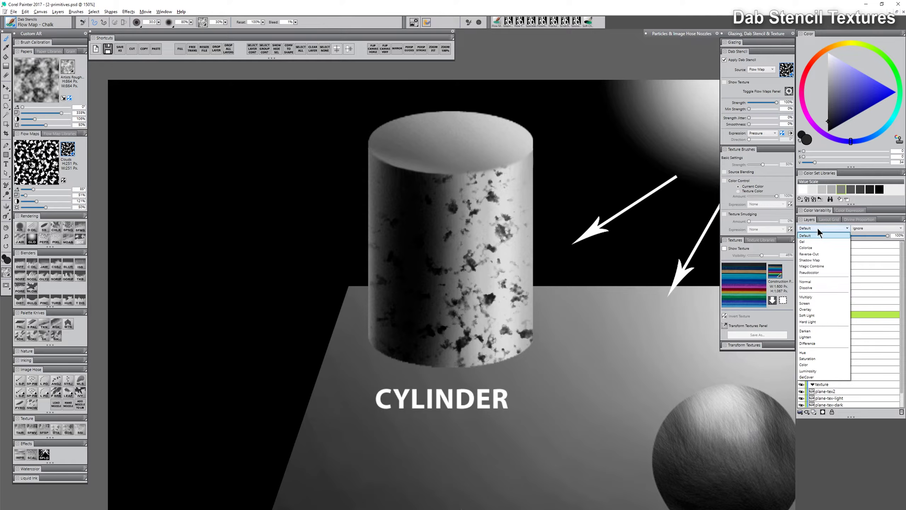
pyautogui.click(812, 302)
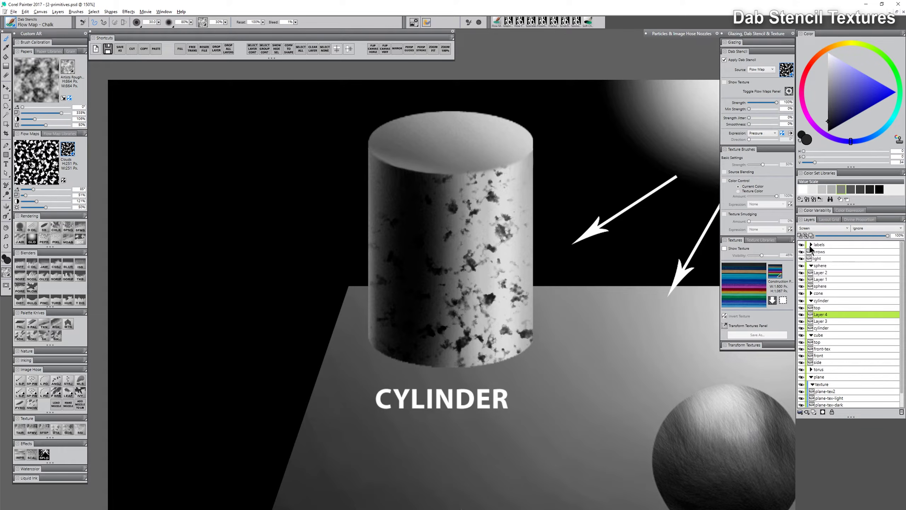
# Step: Pick a light gray, rotate the paper about 125° and the flow map about 165°, and set their scales to 187% and about 90%
pyautogui.click(828, 71)
pyautogui.moveTo(35, 109); pyautogui.dragTo(42, 111)
pyautogui.moveTo(42, 189); pyautogui.dragTo(51, 191)
pyautogui.click(32, 196)
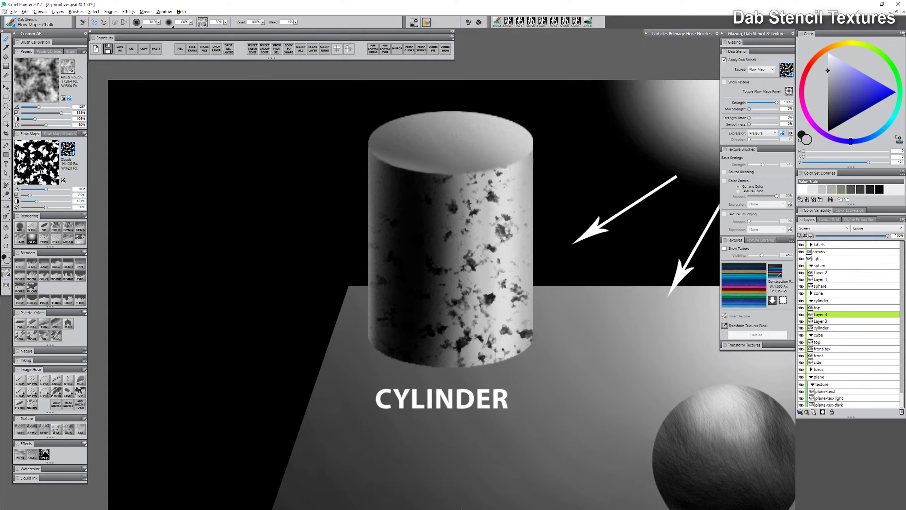
pyautogui.click(42, 113)
# Step: Paint light speckles over the cylinder's dark side and lower the Screen layer's opacity to about 30%
pyautogui.moveTo(370, 178)
pyautogui.mouseDown()
pyautogui.moveTo(401, 189)
pyautogui.moveTo(487, 183)
pyautogui.moveTo(374, 264)
pyautogui.moveTo(419, 269)
pyautogui.moveTo(529, 199)
pyautogui.moveTo(425, 275)
pyautogui.moveTo(409, 323)
pyautogui.moveTo(529, 261)
pyautogui.moveTo(432, 317)
pyautogui.moveTo(428, 361)
pyautogui.mouseUp()
pyautogui.moveTo(850, 236)
pyautogui.mouseDown()
pyautogui.moveTo(829, 236)
pyautogui.moveTo(847, 237)
pyautogui.moveTo(836, 237)
pyautogui.mouseUp()
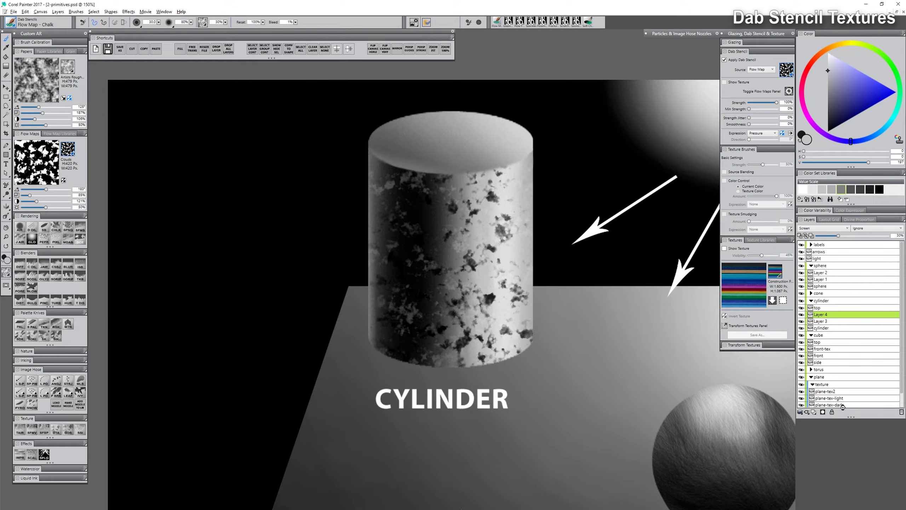
# Step: Undo the light speckles and clear the dark texture from Layer 3
pyautogui.hotkey('ctrl', 'z')
pyautogui.click(831, 322)
pyautogui.press('Delete')
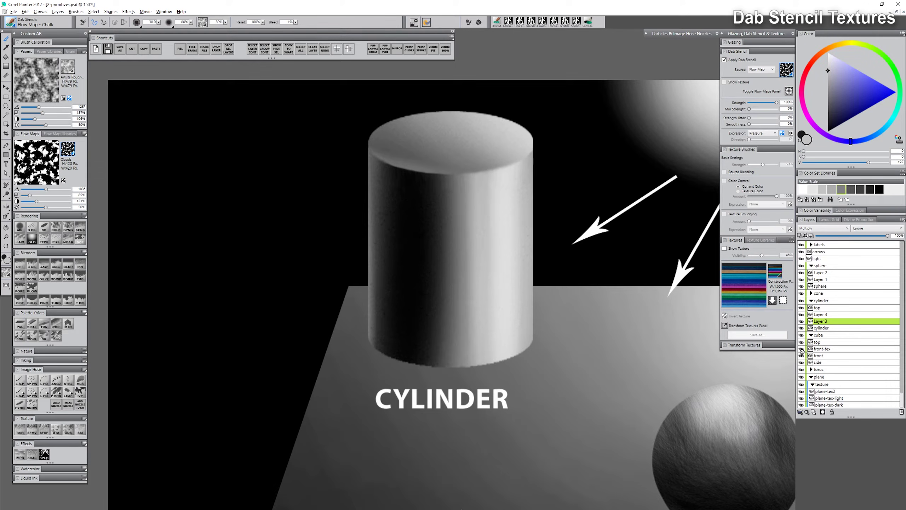
# Step: Set the dab stencil source to Texture and choose the Brick Wall texture
pyautogui.click(762, 70)
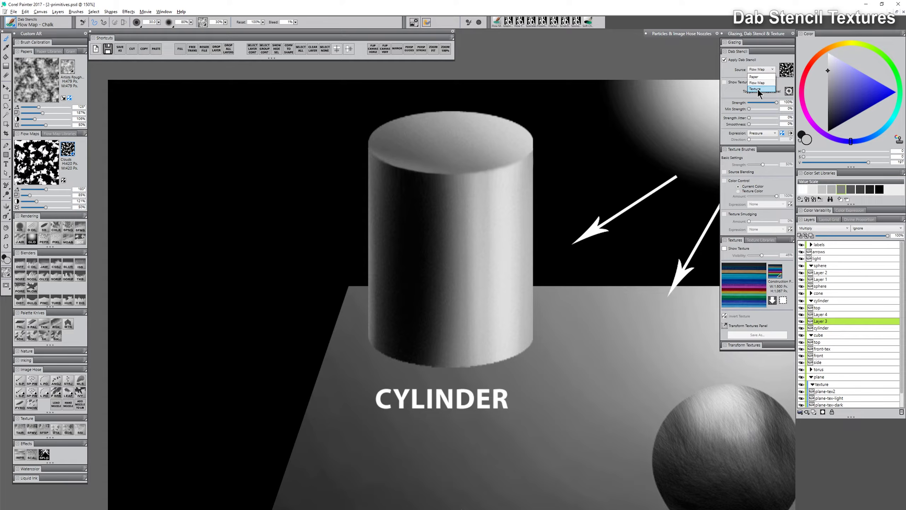
pyautogui.click(758, 89)
pyautogui.click(774, 276)
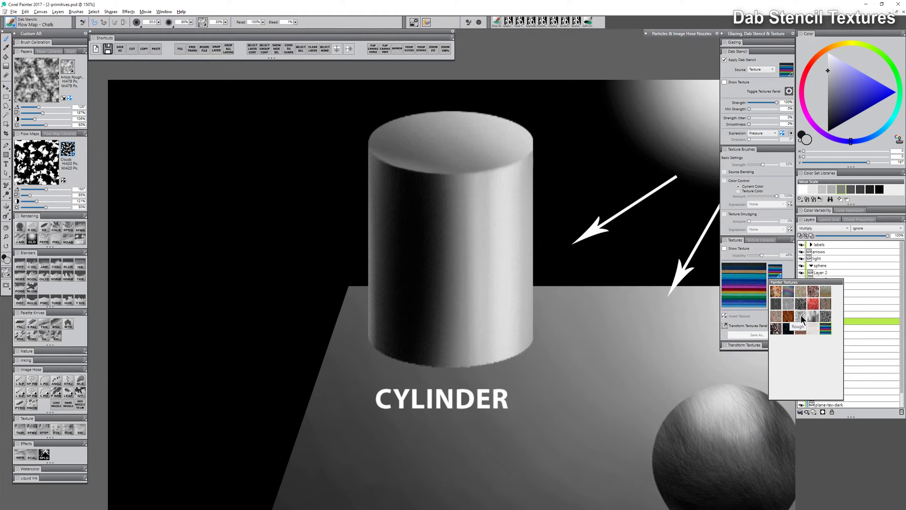
pyautogui.click(802, 329)
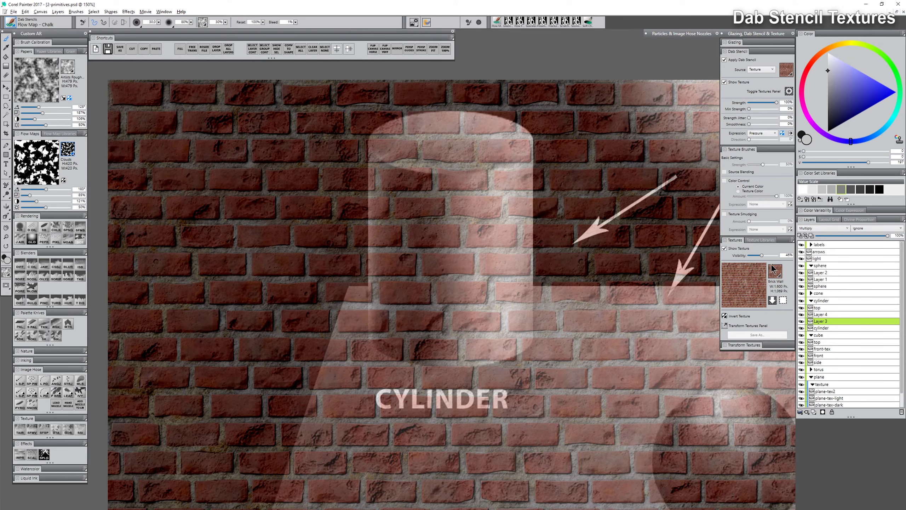
# Step: Scale the Brick Wall texture down proportionally, position it over the cylinder and commit the transformation
pyautogui.click(751, 346)
pyautogui.click(730, 362)
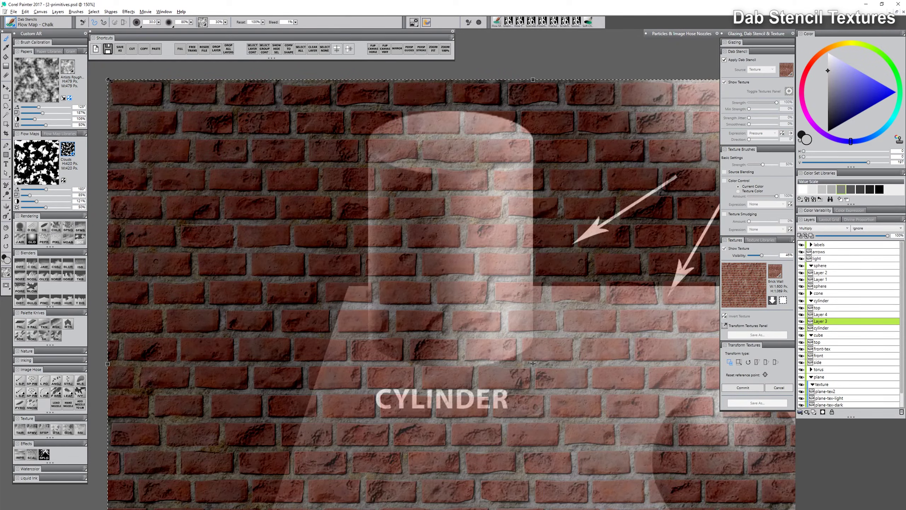
pyautogui.moveTo(109, 81); pyautogui.dragTo(462, 294)
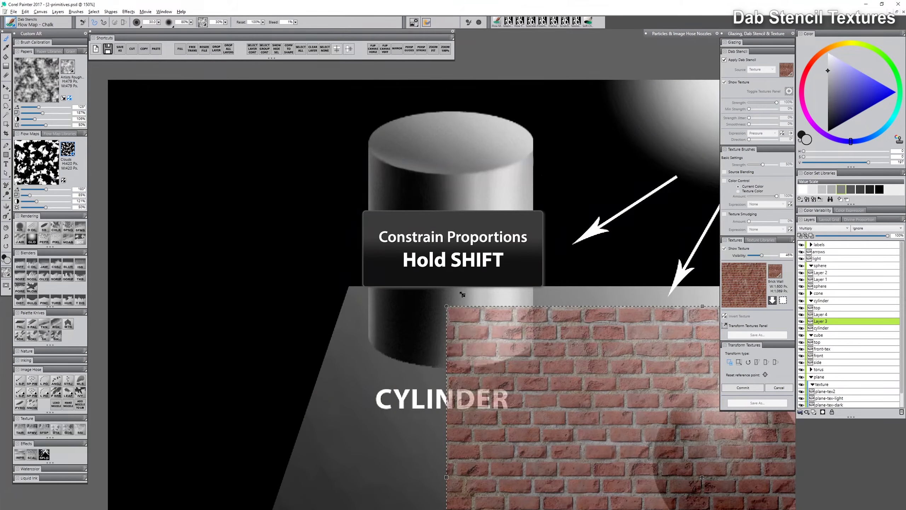
pyautogui.moveTo(581, 371); pyautogui.dragTo(296, 122)
pyautogui.moveTo(195, 76); pyautogui.dragTo(248, 115)
pyautogui.moveTo(489, 256); pyautogui.dragTo(460, 243)
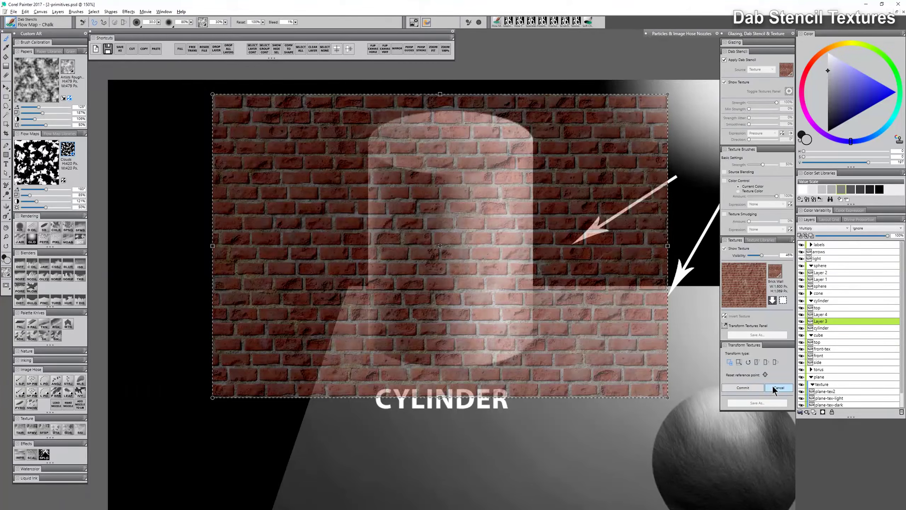
pyautogui.click(743, 390)
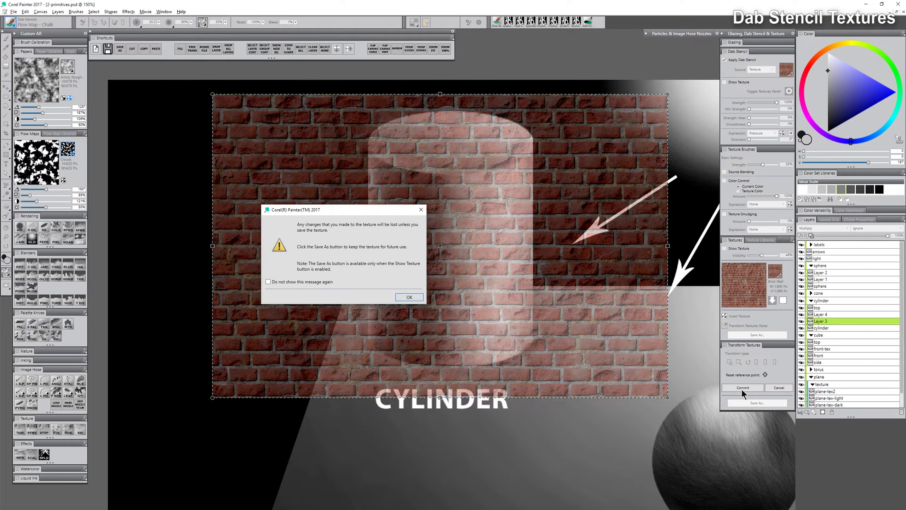
pyautogui.click(409, 297)
# Step: Hide the texture preview, set Glazing Chalk's dab stencil source to Texture and paint the brick pattern over the cylinder's light side
pyautogui.click(725, 248)
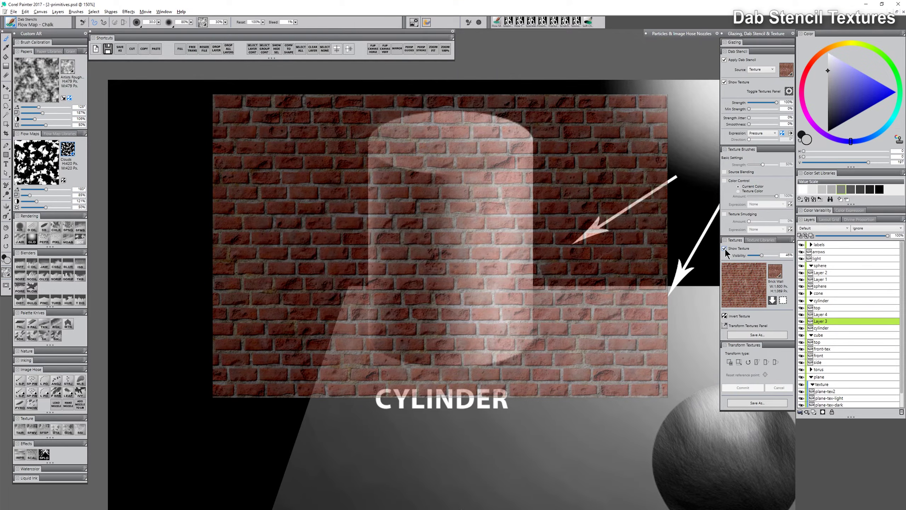
pyautogui.click(725, 249)
pyautogui.click(58, 226)
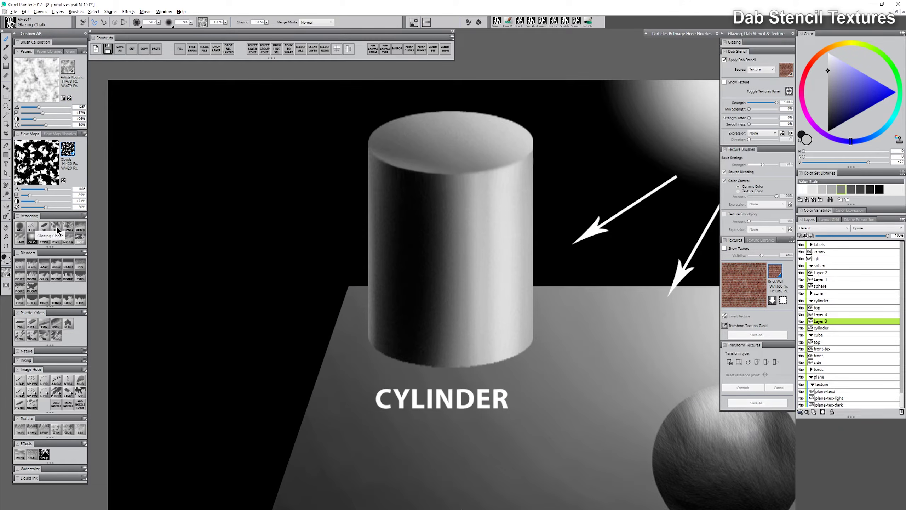
pyautogui.click(57, 227)
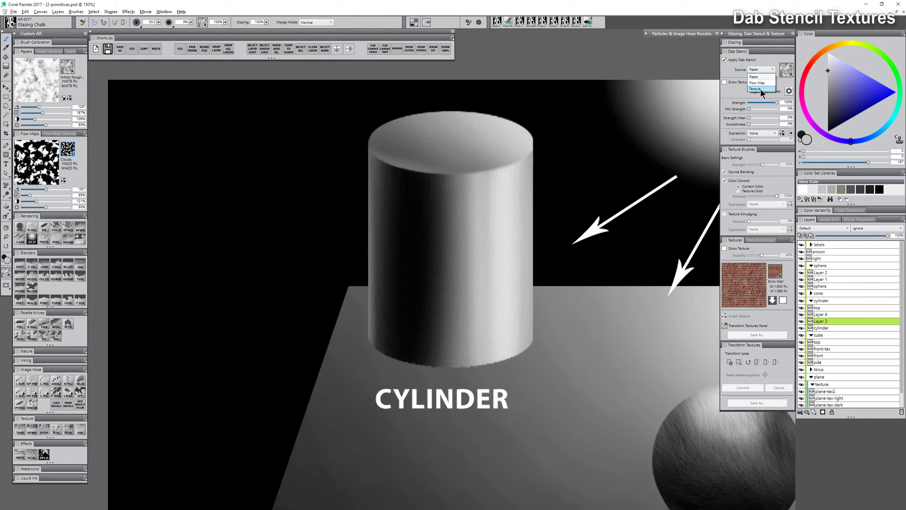
pyautogui.click(761, 89)
pyautogui.moveTo(465, 200)
pyautogui.mouseDown()
pyautogui.moveTo(473, 228)
pyautogui.moveTo(480, 214)
pyautogui.moveTo(458, 211)
pyautogui.moveTo(459, 248)
pyautogui.moveTo(480, 238)
pyautogui.moveTo(487, 309)
pyautogui.moveTo(444, 294)
pyautogui.moveTo(479, 238)
pyautogui.moveTo(503, 283)
pyautogui.moveTo(461, 236)
pyautogui.moveTo(477, 163)
pyautogui.moveTo(504, 187)
pyautogui.moveTo(490, 251)
pyautogui.moveTo(510, 227)
pyautogui.moveTo(486, 207)
pyautogui.mouseUp()
# Step: Choose the High Tech texture, undo the brick strokes and paint the circuit pattern over the cylinder's light side
pyautogui.click(776, 271)
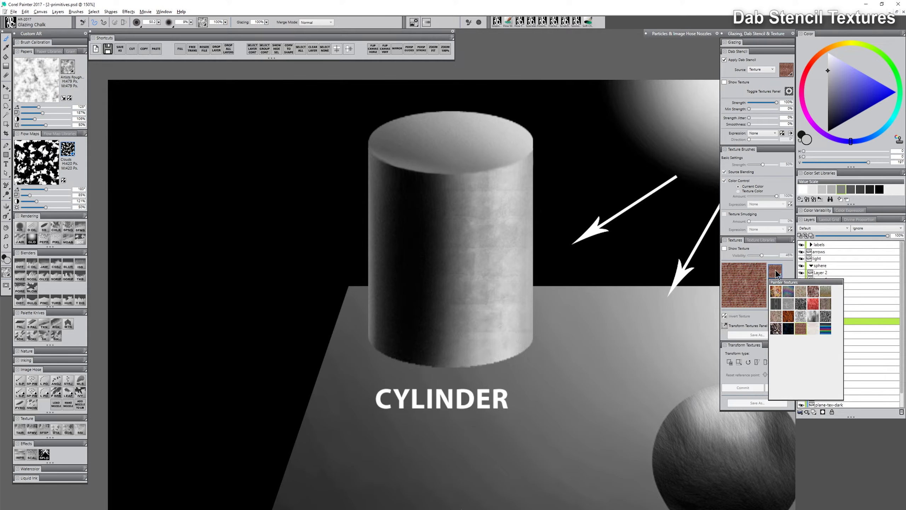
pyautogui.click(802, 306)
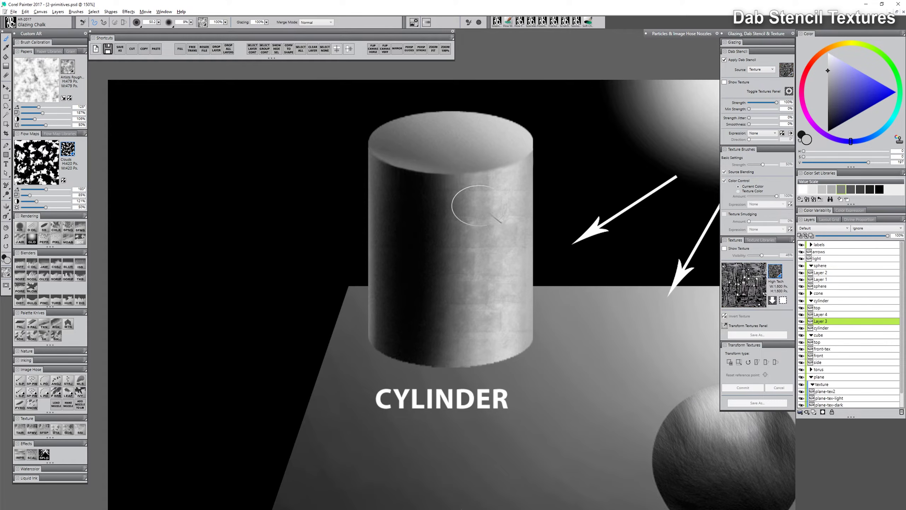
pyautogui.hotkey('ctrl', 'z')
pyautogui.moveTo(503, 210)
pyautogui.mouseDown()
pyautogui.moveTo(483, 321)
pyautogui.moveTo(463, 192)
pyautogui.moveTo(393, 202)
pyautogui.moveTo(381, 323)
pyautogui.moveTo(445, 230)
pyautogui.moveTo(520, 169)
pyautogui.mouseUp()
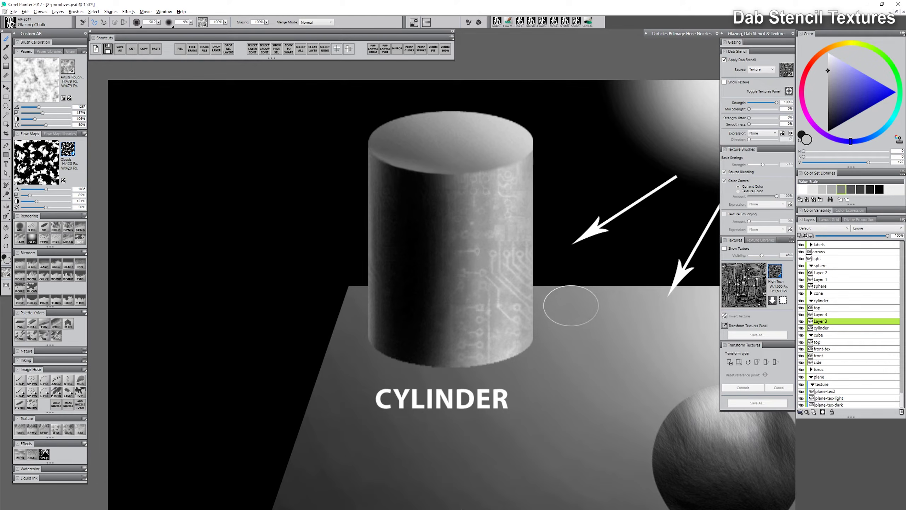
# Step: Set the dab stencil source to Flow Map and blend patches across the cylinder's side with Coarse Oily Blender 2
pyautogui.click(762, 70)
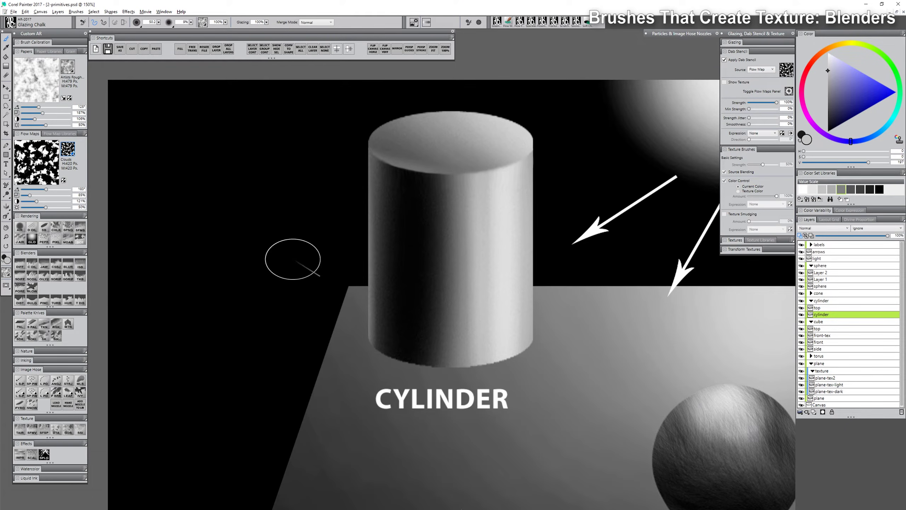
pyautogui.click(32, 265)
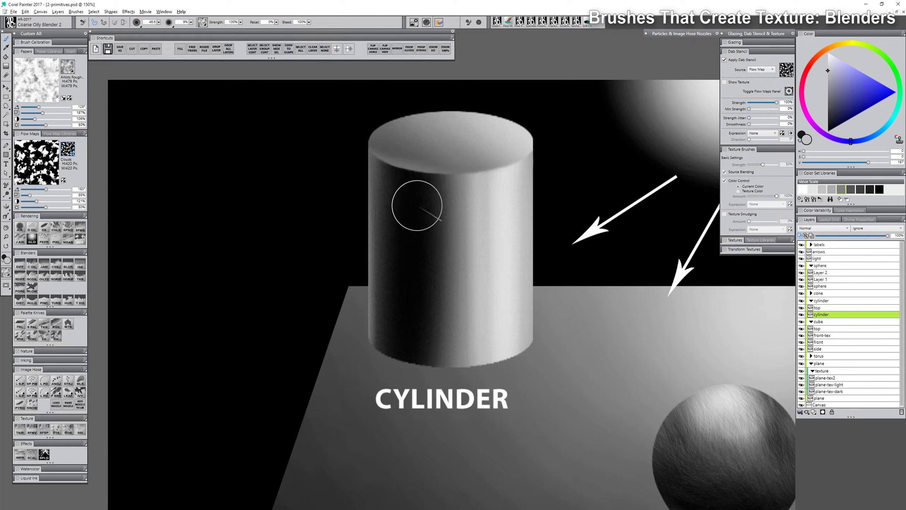
pyautogui.moveTo(453, 202)
pyautogui.mouseDown()
pyautogui.moveTo(448, 301)
pyautogui.moveTo(456, 226)
pyautogui.moveTo(436, 248)
pyautogui.moveTo(436, 296)
pyautogui.moveTo(474, 190)
pyautogui.moveTo(458, 298)
pyautogui.moveTo(415, 314)
pyautogui.moveTo(488, 293)
pyautogui.moveTo(437, 239)
pyautogui.moveTo(507, 334)
pyautogui.moveTo(499, 255)
pyautogui.moveTo(457, 186)
pyautogui.moveTo(461, 270)
pyautogui.moveTo(482, 167)
pyautogui.mouseUp()
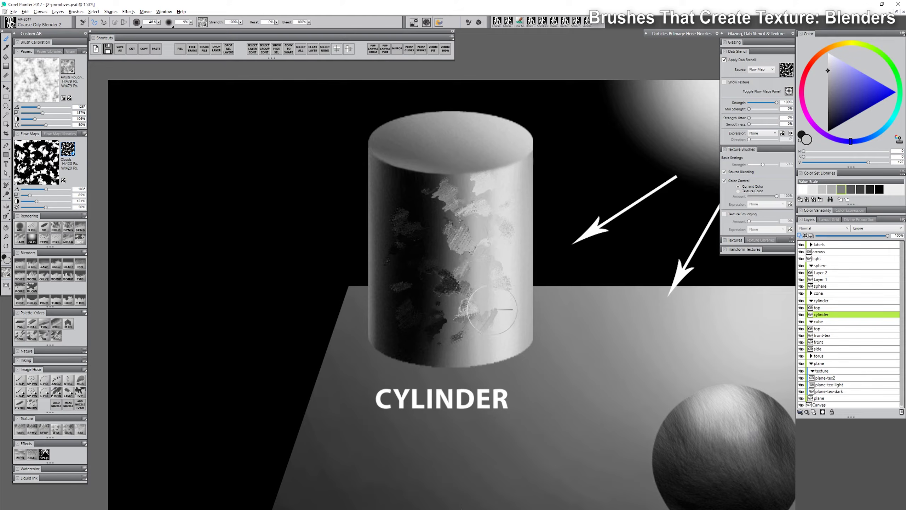
# Step: Reduce the Clouds flow map scale to about 28%, undo the large patches, and try finer blending on the cylinder before undoing it
pyautogui.moveTo(30, 195); pyautogui.dragTo(24, 196)
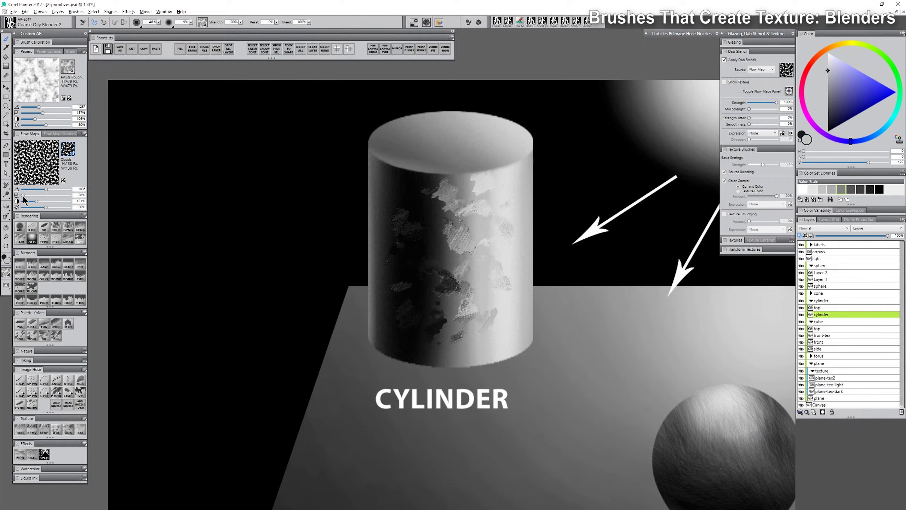
pyautogui.hotkey('ctrl', 'z')
pyautogui.moveTo(432, 235)
pyautogui.mouseDown()
pyautogui.moveTo(444, 280)
pyautogui.moveTo(470, 229)
pyautogui.moveTo(458, 311)
pyautogui.moveTo(444, 216)
pyautogui.moveTo(416, 236)
pyautogui.moveTo(462, 288)
pyautogui.moveTo(460, 215)
pyautogui.moveTo(450, 298)
pyautogui.moveTo(474, 318)
pyautogui.mouseUp()
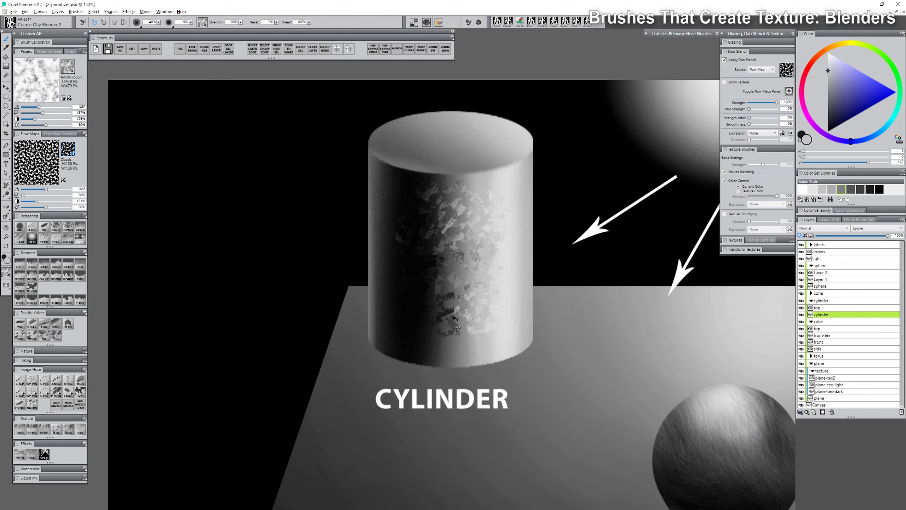
pyautogui.hotkey('ctrl', 'z')
# Step: Try blending the cylinder's side with the Fine Dots flow map
pyautogui.click(67, 148)
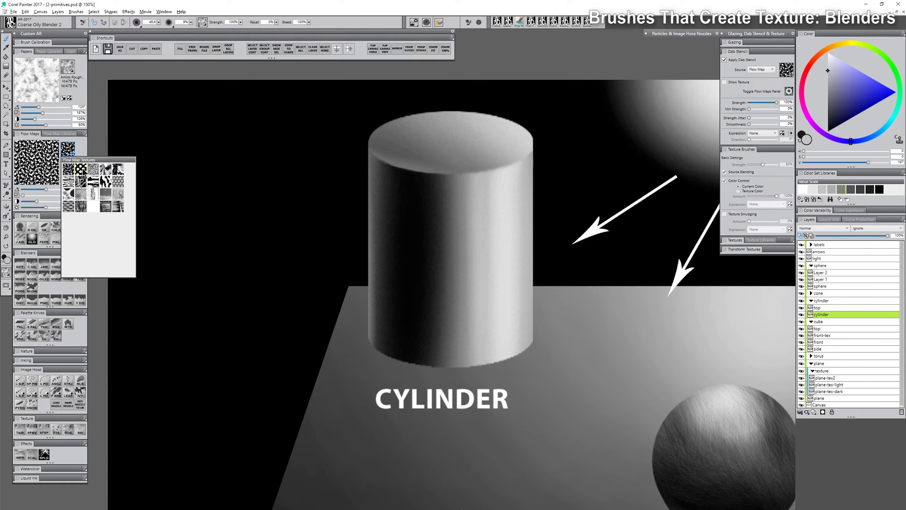
pyautogui.click(81, 169)
pyautogui.moveTo(439, 203)
pyautogui.mouseDown()
pyautogui.moveTo(432, 256)
pyautogui.moveTo(449, 302)
pyautogui.moveTo(472, 214)
pyautogui.moveTo(424, 231)
pyautogui.moveTo(443, 314)
pyautogui.moveTo(482, 298)
pyautogui.moveTo(451, 218)
pyautogui.moveTo(409, 215)
pyautogui.moveTo(442, 256)
pyautogui.moveTo(449, 244)
pyautogui.moveTo(437, 319)
pyautogui.moveTo(480, 293)
pyautogui.moveTo(459, 224)
pyautogui.moveTo(487, 193)
pyautogui.moveTo(498, 193)
pyautogui.moveTo(475, 204)
pyautogui.moveTo(410, 193)
pyautogui.moveTo(400, 285)
pyautogui.moveTo(431, 329)
pyautogui.moveTo(471, 336)
pyautogui.moveTo(482, 330)
pyautogui.moveTo(499, 269)
pyautogui.moveTo(428, 267)
pyautogui.moveTo(413, 224)
pyautogui.moveTo(484, 294)
pyautogui.mouseUp()
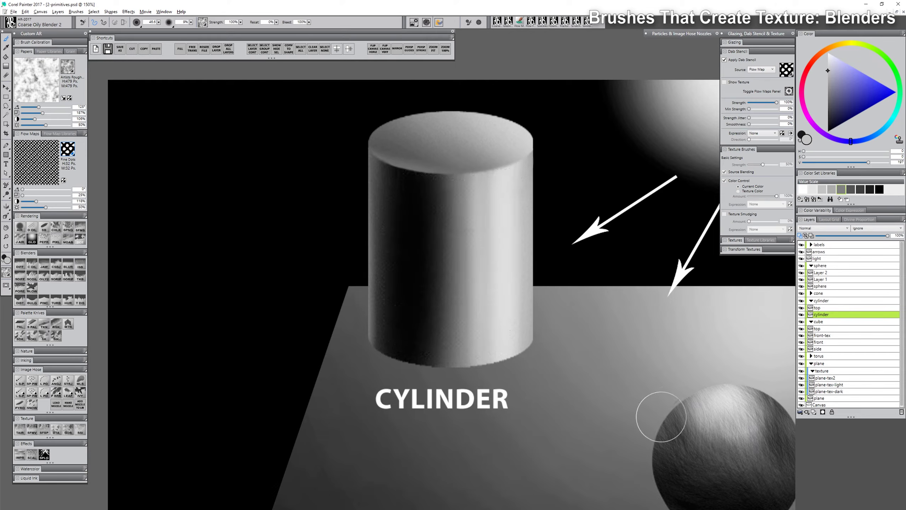
# Step: Switch back to the Clouds flow map, blend mottled texture down the cylinder and soften it with Diffuse Blur AR
pyautogui.click(68, 149)
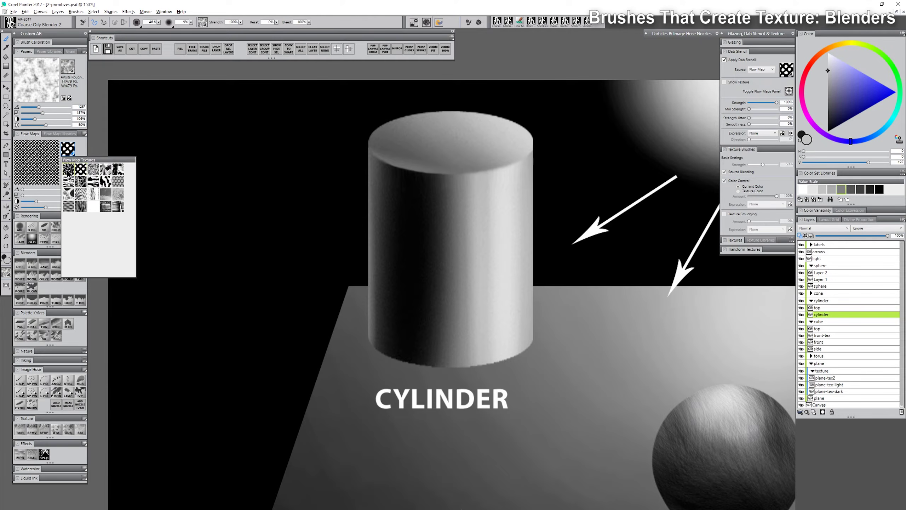
pyautogui.click(68, 171)
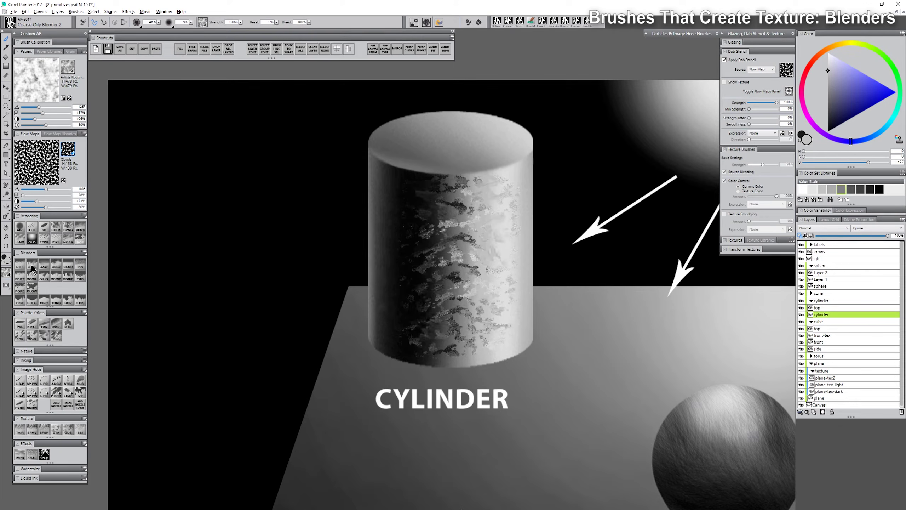
pyautogui.click(20, 265)
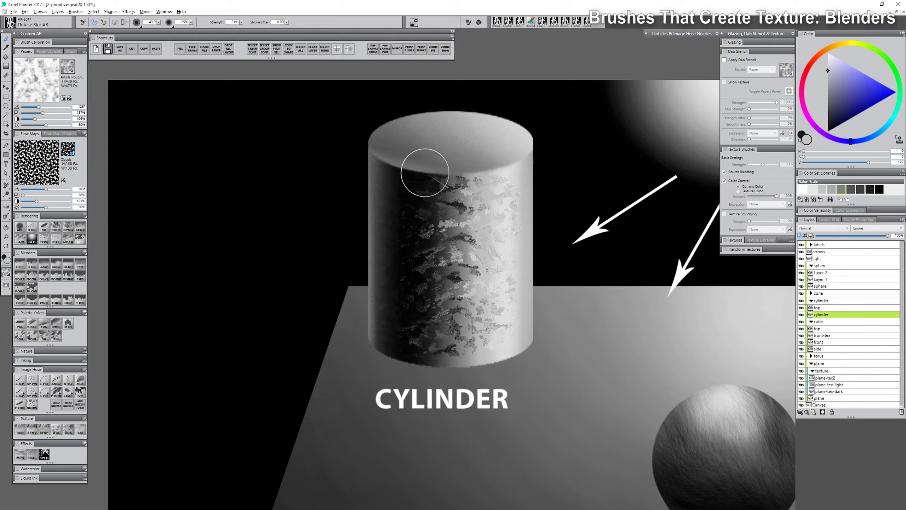
pyautogui.moveTo(404, 182)
pyautogui.mouseDown()
pyautogui.moveTo(447, 184)
pyautogui.moveTo(415, 288)
pyautogui.moveTo(447, 310)
pyautogui.moveTo(499, 201)
pyautogui.moveTo(445, 203)
pyautogui.moveTo(415, 219)
pyautogui.moveTo(469, 260)
pyautogui.moveTo(454, 288)
pyautogui.mouseUp()
pyautogui.moveTo(424, 346)
pyautogui.mouseDown()
pyautogui.moveTo(431, 286)
pyautogui.moveTo(447, 346)
pyautogui.moveTo(461, 296)
pyautogui.moveTo(458, 342)
pyautogui.mouseUp()
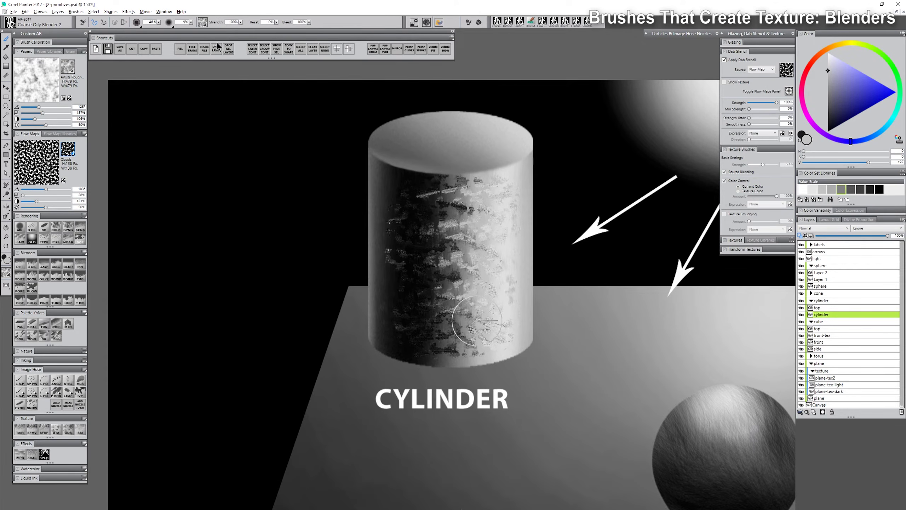
# Step: Adjust the brush settings and work long vertical strokes across the full width of the cylinder's side to streak and mottle it
pyautogui.click(190, 22)
pyautogui.click(145, 27)
pyautogui.moveTo(412, 212); pyautogui.dragTo(408, 298)
pyautogui.moveTo(437, 196); pyautogui.dragTo(443, 326)
pyautogui.moveTo(458, 209); pyautogui.dragTo(465, 315)
pyautogui.moveTo(482, 190)
pyautogui.mouseDown()
pyautogui.moveTo(496, 326)
pyautogui.moveTo(504, 188)
pyautogui.moveTo(511, 303)
pyautogui.mouseUp()
pyautogui.moveTo(460, 213)
pyautogui.mouseDown()
pyautogui.moveTo(455, 347)
pyautogui.moveTo(445, 215)
pyautogui.moveTo(428, 299)
pyautogui.mouseUp()
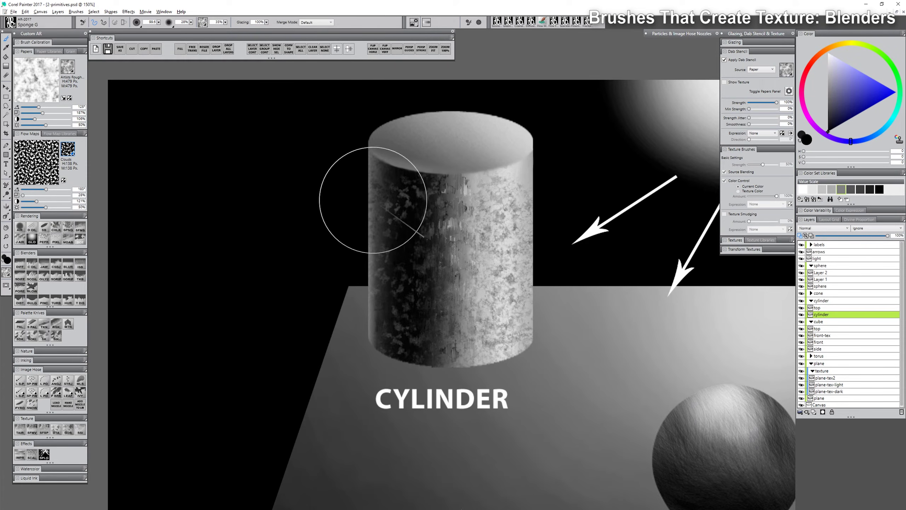
# Step: Pick a light gray, sponge speckles onto the cylinder's dark side with Sponge G and blend them with Coarse Oily Blender 2
pyautogui.click(828, 63)
pyautogui.moveTo(387, 247); pyautogui.dragTo(394, 282)
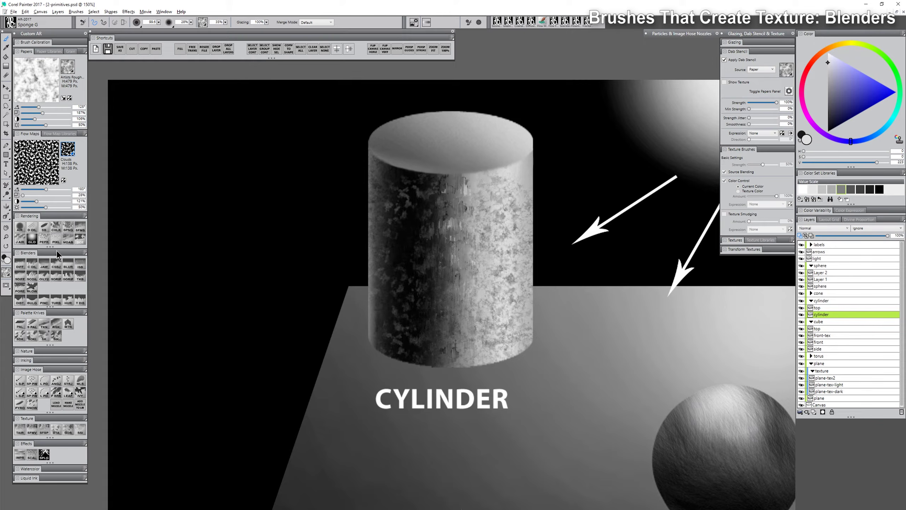
pyautogui.click(32, 266)
pyautogui.moveTo(389, 212)
pyautogui.mouseDown()
pyautogui.moveTo(409, 189)
pyautogui.moveTo(420, 330)
pyautogui.moveTo(441, 204)
pyautogui.moveTo(451, 318)
pyautogui.moveTo(485, 207)
pyautogui.moveTo(508, 323)
pyautogui.moveTo(469, 194)
pyautogui.moveTo(406, 382)
pyautogui.moveTo(382, 166)
pyautogui.moveTo(384, 352)
pyautogui.moveTo(431, 177)
pyautogui.moveTo(435, 347)
pyautogui.moveTo(469, 255)
pyautogui.moveTo(479, 338)
pyautogui.moveTo(453, 191)
pyautogui.mouseUp()
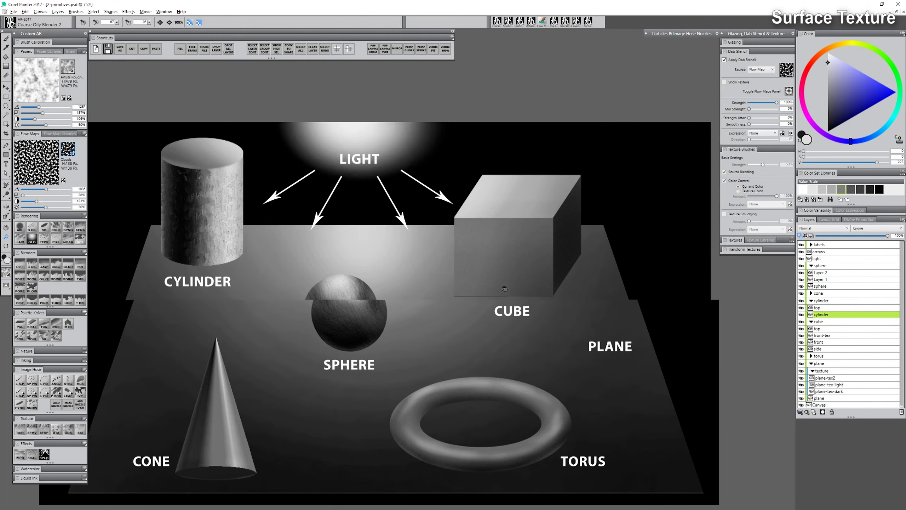
# Step: Select the cube's front layer, choose the Gessoed Canvas paper and start Apply Surface Texture
pyautogui.moveTo(473, 300); pyautogui.dragTo(454, 304)
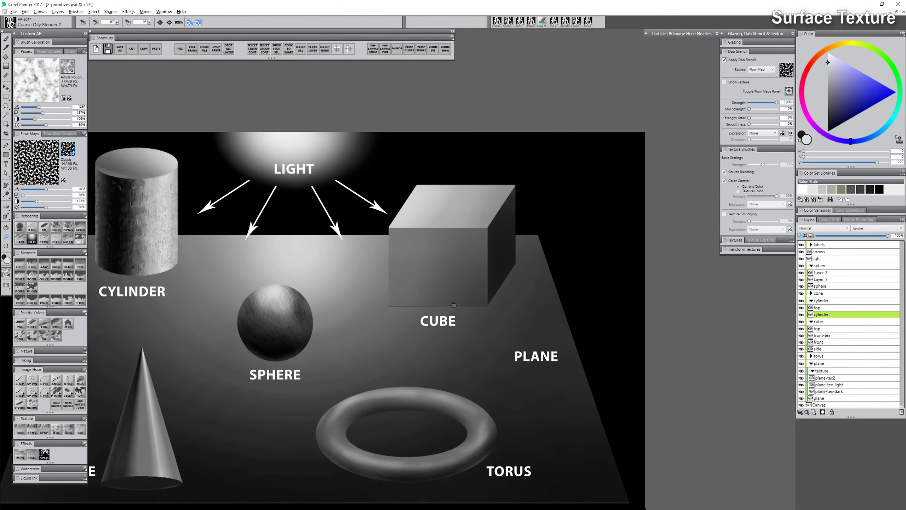
pyautogui.click(822, 342)
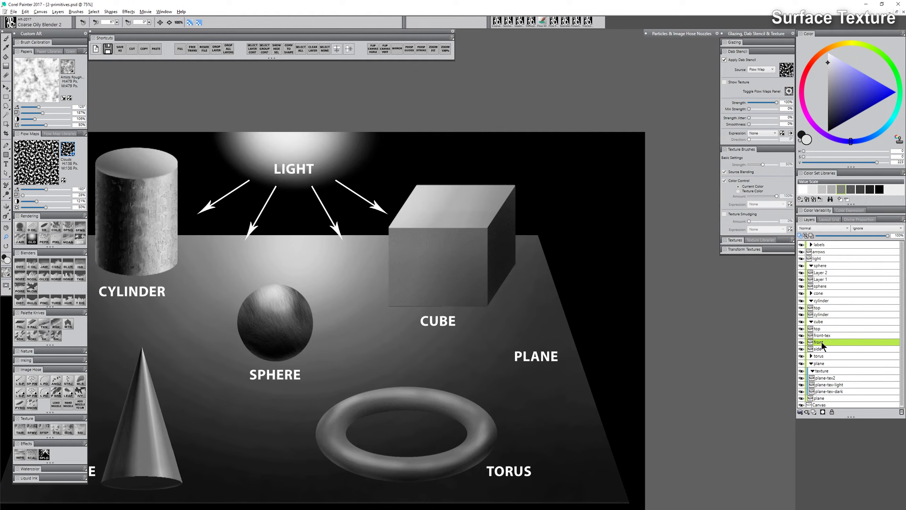
pyautogui.click(67, 68)
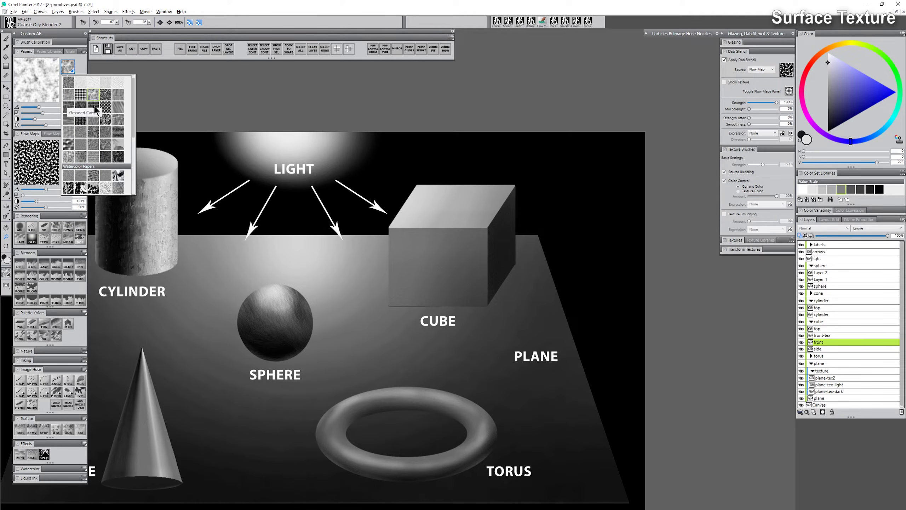
pyautogui.click(94, 107)
pyautogui.click(129, 11)
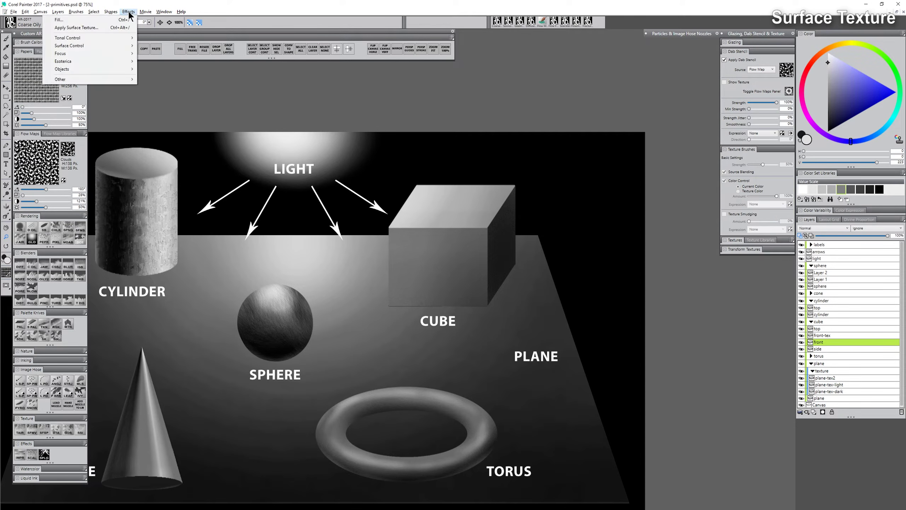
pyautogui.moveTo(122, 45)
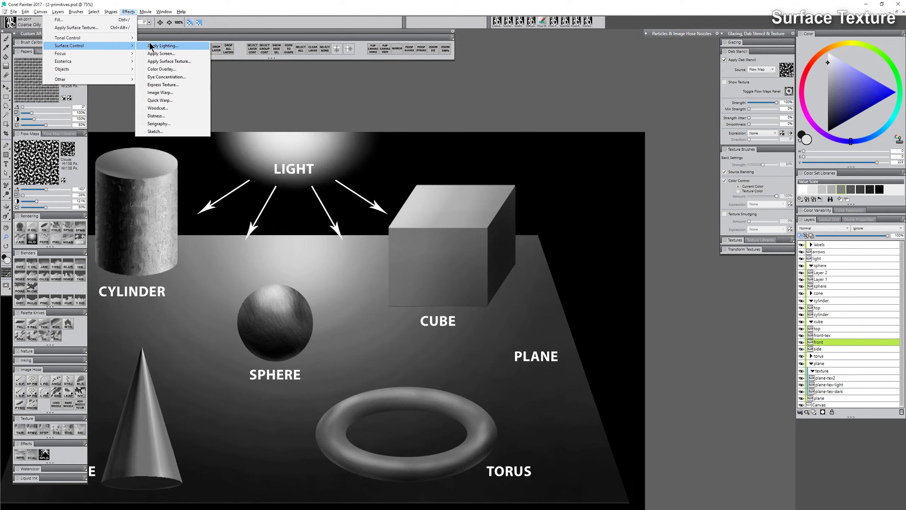
pyautogui.click(167, 61)
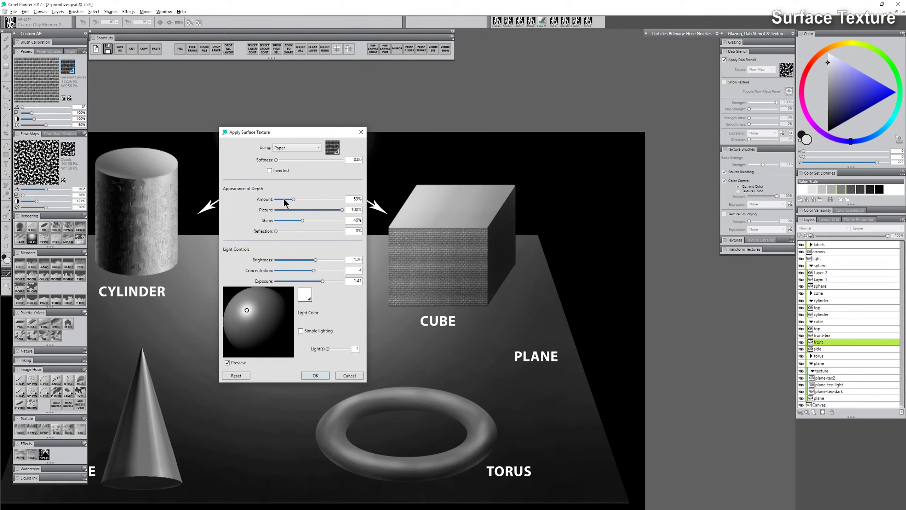
# Step: Set the surface texture Amount to 22%, switch to the coarse black-and-white Simulated paper and apply it to the cube's front
pyautogui.moveTo(289, 199)
pyautogui.mouseDown()
pyautogui.moveTo(325, 200)
pyautogui.moveTo(283, 199)
pyautogui.mouseUp()
pyautogui.click(299, 147)
pyautogui.click(300, 146)
pyautogui.click(333, 148)
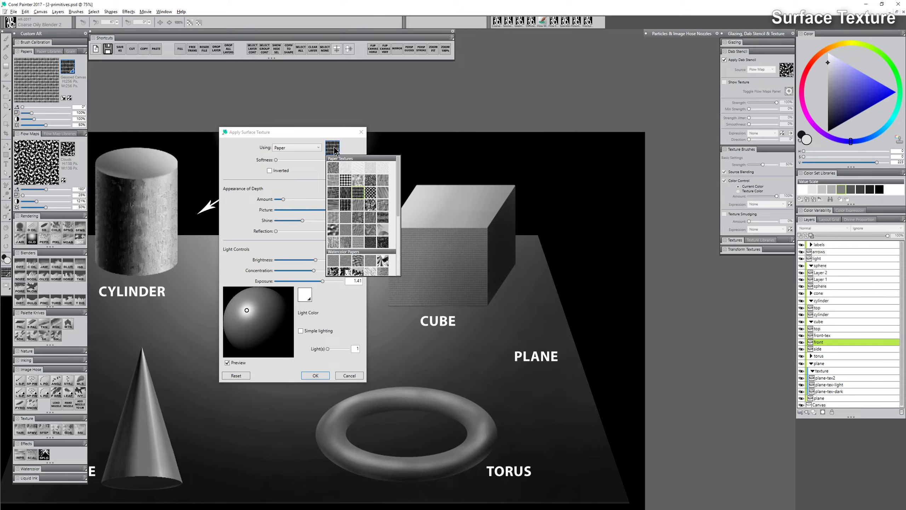
pyautogui.click(383, 169)
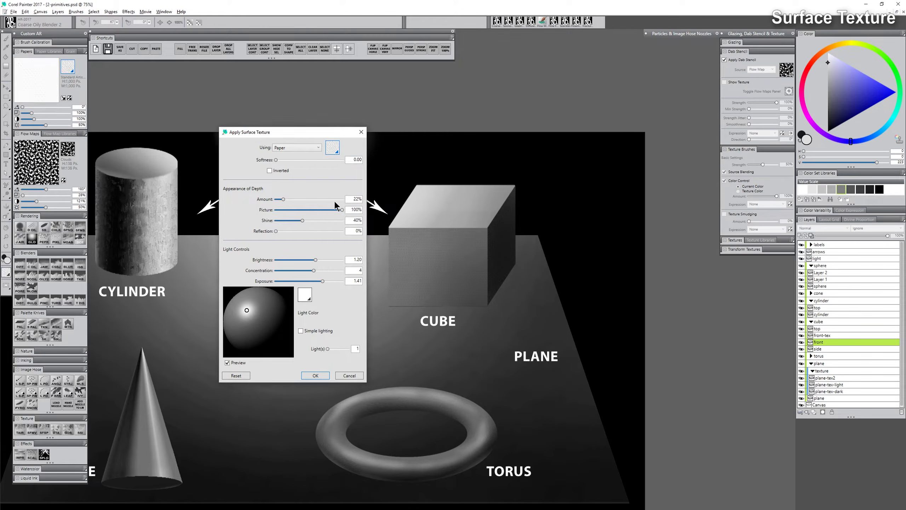
pyautogui.click(337, 152)
pyautogui.click(371, 205)
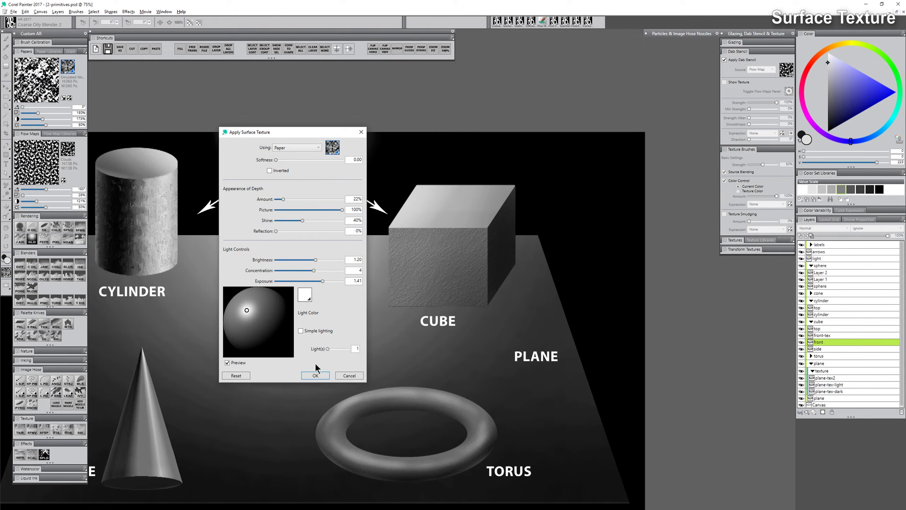
pyautogui.click(316, 375)
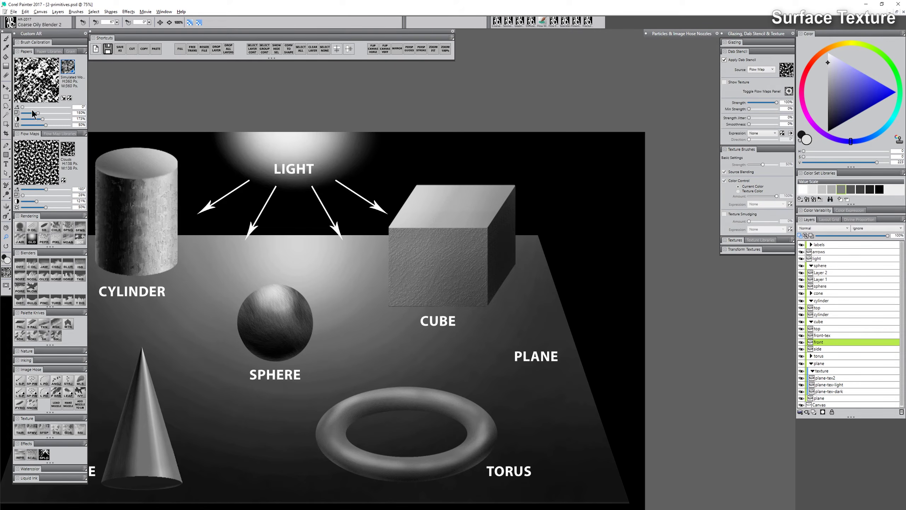
# Step: Scale the paper texture to 309% and apply Surface Texture with it to the cube's front layer
pyautogui.moveTo(48, 114); pyautogui.dragTo(58, 114)
pyautogui.click(128, 11)
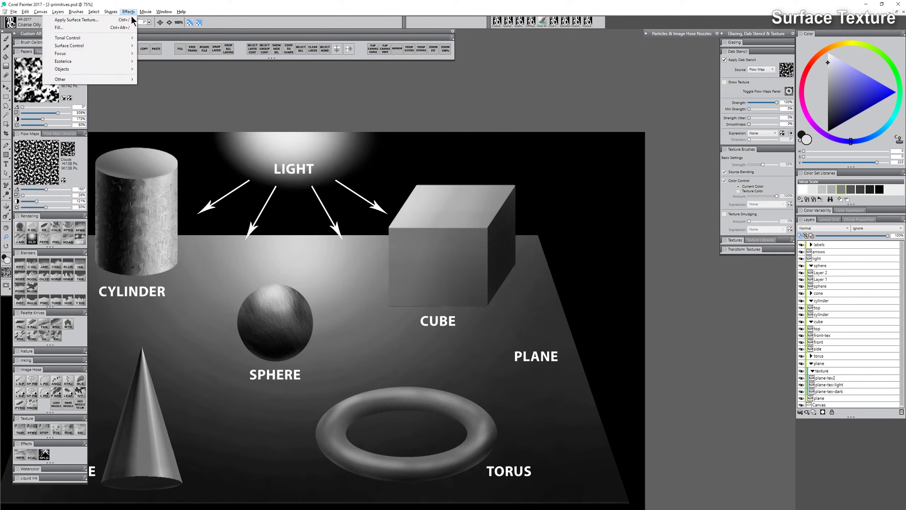
pyautogui.moveTo(103, 45)
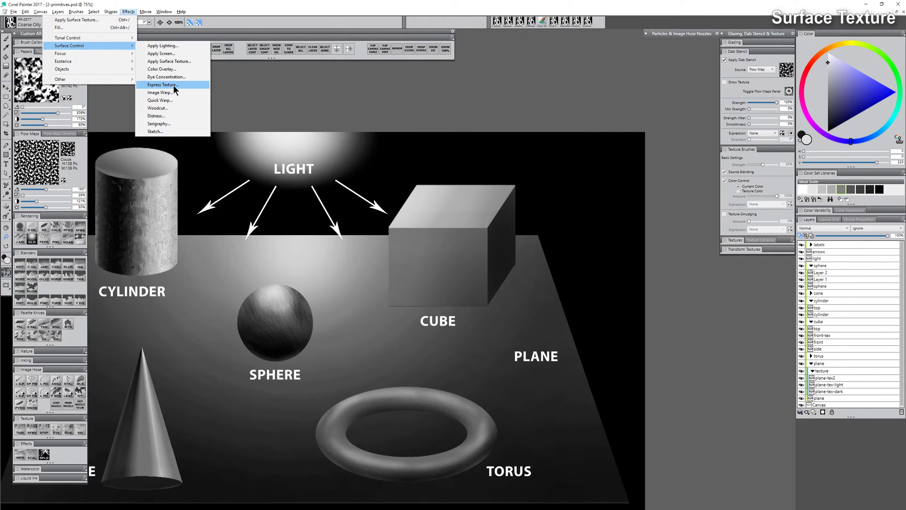
pyautogui.click(179, 61)
pyautogui.moveTo(374, 134); pyautogui.dragTo(320, 116)
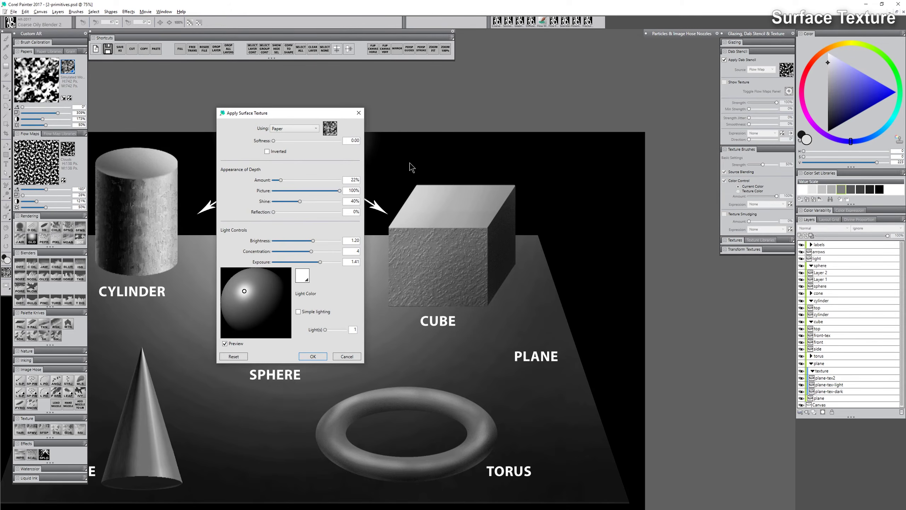
pyautogui.click(314, 355)
# Step: Toggle the visibility of the cube's front layer to compare the scene with and without it
pyautogui.click(820, 342)
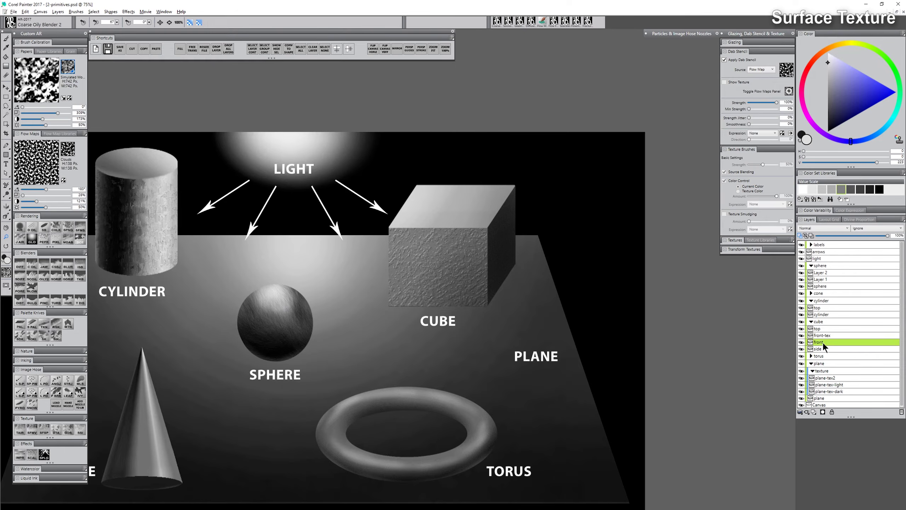
pyautogui.click(801, 344)
pyautogui.click(801, 343)
pyautogui.click(802, 343)
pyautogui.click(801, 343)
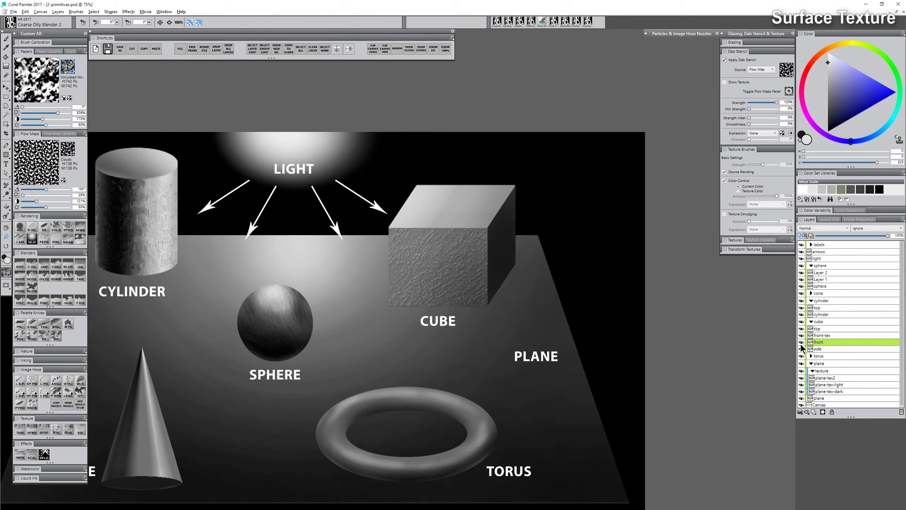
# Step: Select the content of the cube's front layer, fill that area on the front-tex layer with middle gray and deselect
pyautogui.rightClick(820, 342)
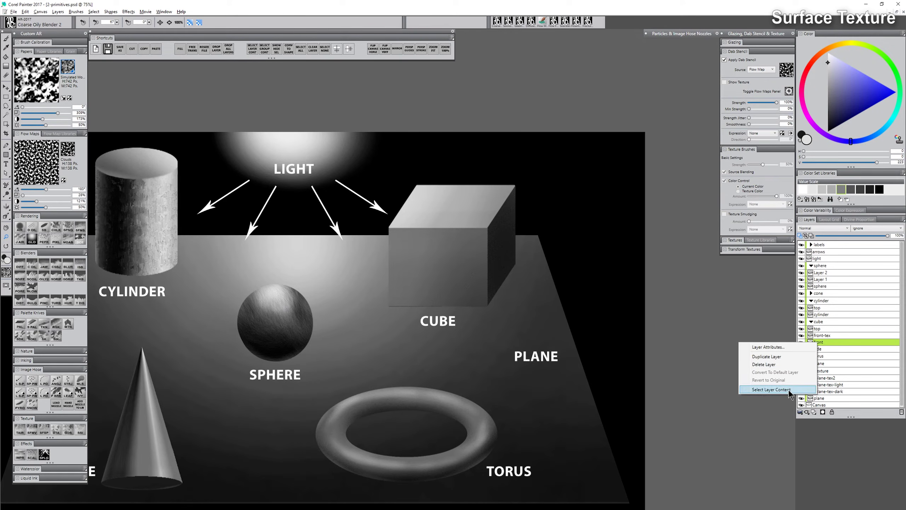
pyautogui.click(785, 389)
pyautogui.click(826, 335)
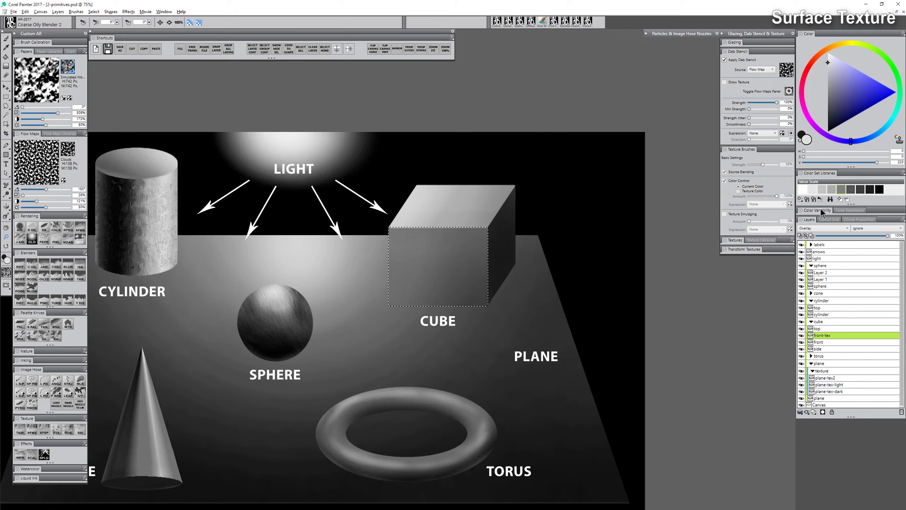
pyautogui.click(842, 189)
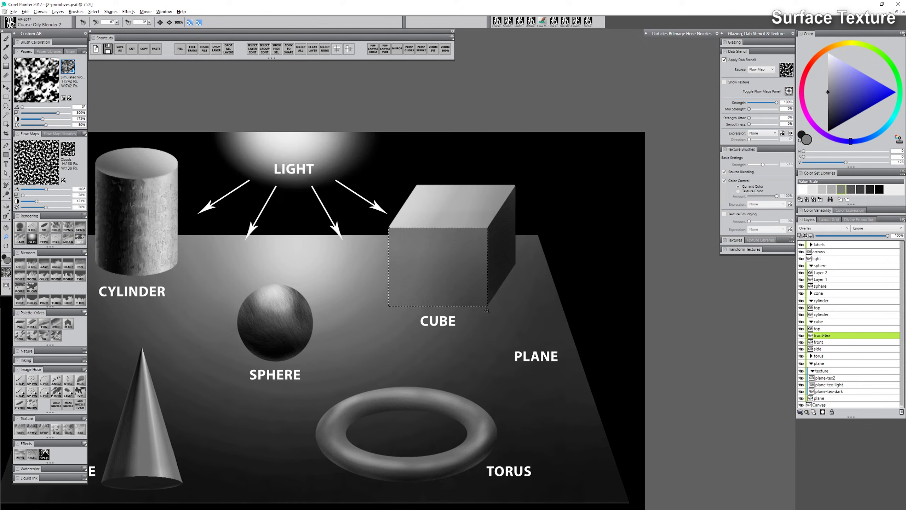
pyautogui.hotkey('ctrl', 'd')
# Step: Apply Surface Texture using the coarse Simulated paper to the gray front-tex overlay layer
pyautogui.click(129, 11)
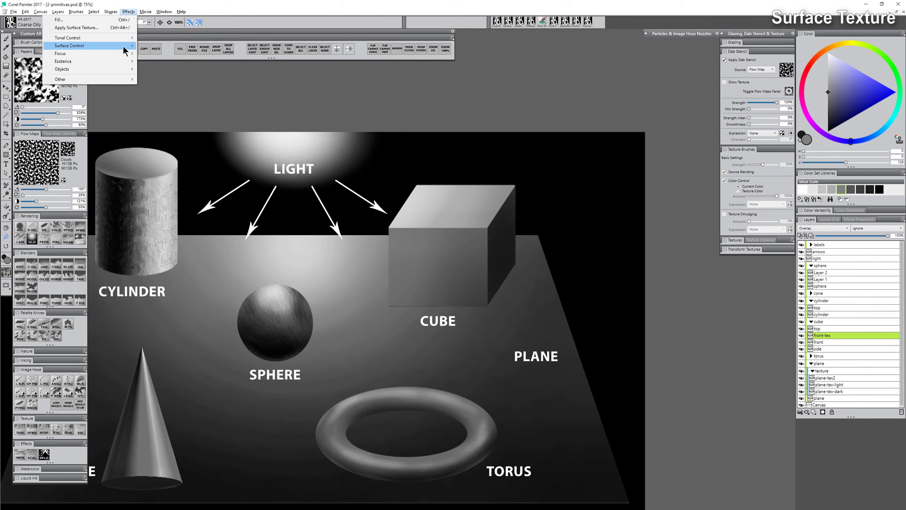
pyautogui.moveTo(125, 45)
pyautogui.click(169, 61)
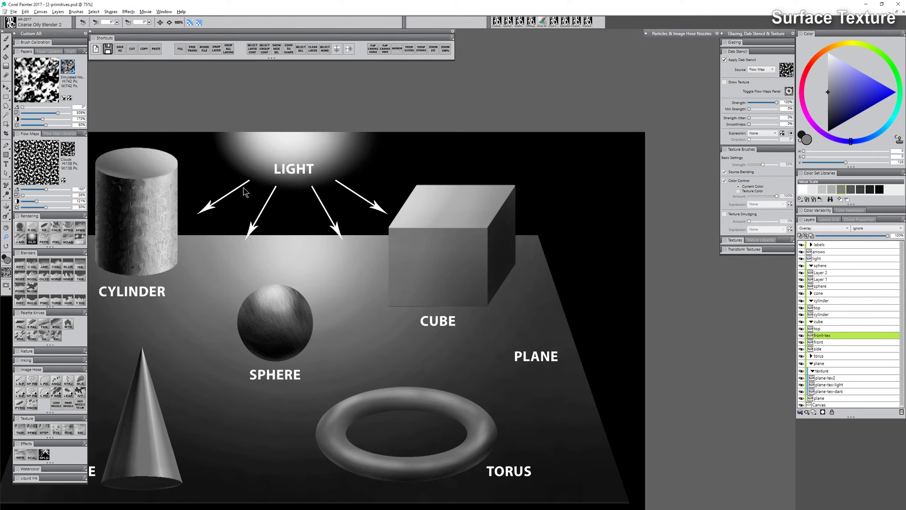
pyautogui.click(367, 376)
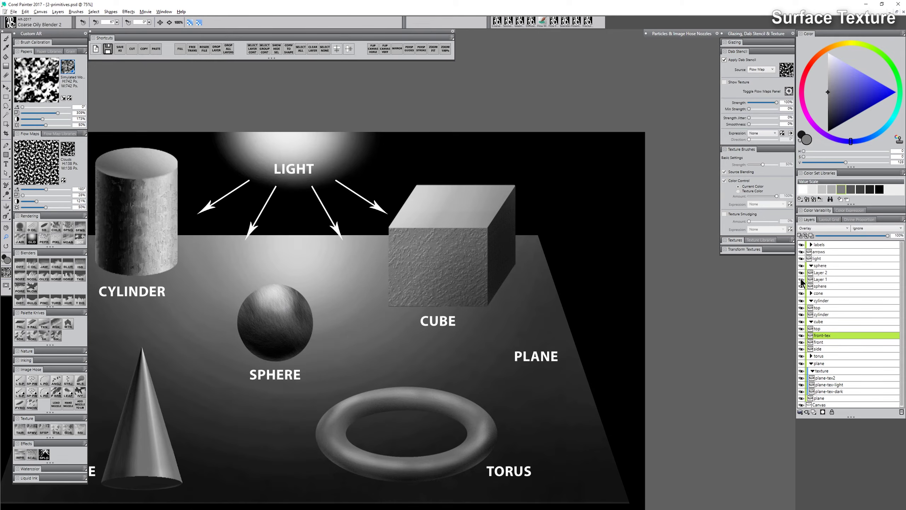
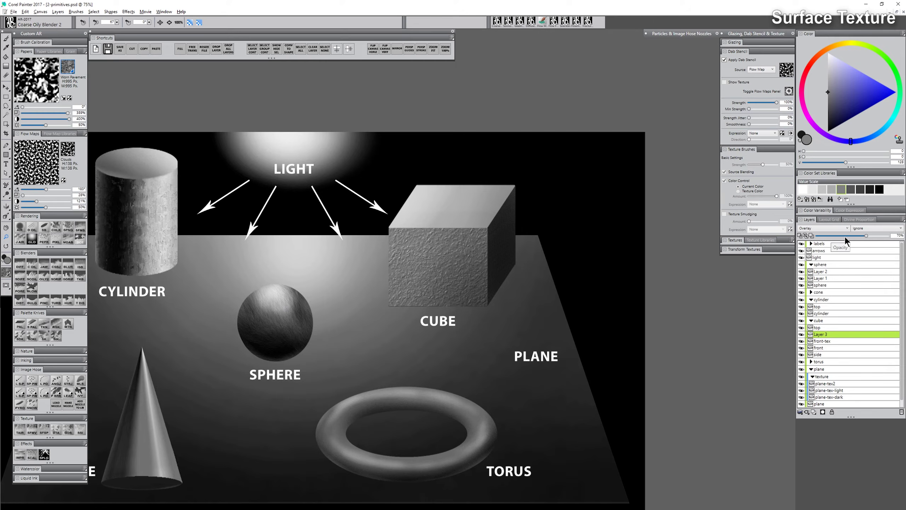
# Step: Set the front-tex layer's opacity to 100%, add a layer mask to it and choose black as the color
pyautogui.moveTo(876, 238); pyautogui.dragTo(904, 239)
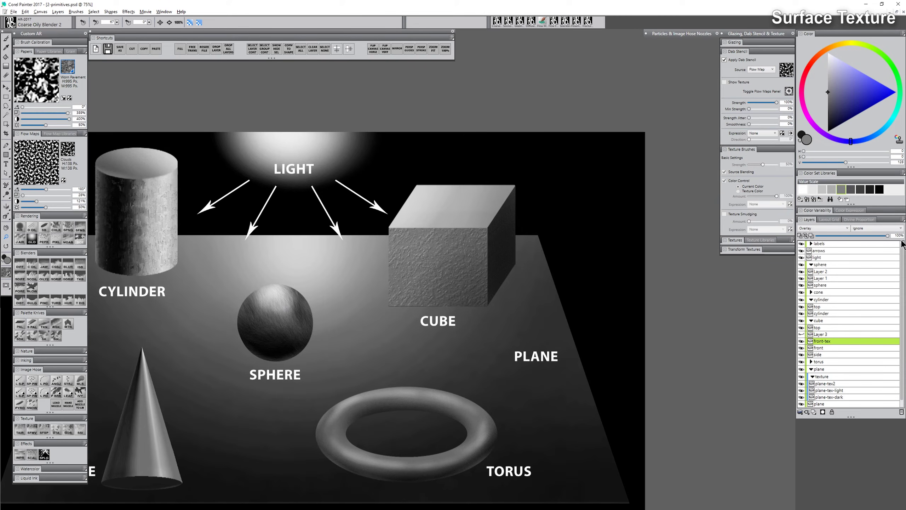
pyautogui.click(822, 411)
pyautogui.moveTo(825, 162); pyautogui.dragTo(802, 163)
# Step: Brush black onto the front-tex layer mask over the cube's front with Sponge G, adjusting brush opacity, and switch to Glazing Chalk
pyautogui.click(67, 229)
pyautogui.moveTo(411, 236)
pyautogui.mouseDown()
pyautogui.moveTo(404, 258)
pyautogui.moveTo(435, 291)
pyautogui.moveTo(419, 264)
pyautogui.moveTo(401, 263)
pyautogui.moveTo(455, 282)
pyautogui.moveTo(463, 225)
pyautogui.moveTo(460, 293)
pyautogui.moveTo(470, 273)
pyautogui.moveTo(435, 245)
pyautogui.moveTo(463, 272)
pyautogui.moveTo(413, 283)
pyautogui.moveTo(405, 237)
pyautogui.moveTo(407, 303)
pyautogui.mouseUp()
pyautogui.click(191, 23)
pyautogui.click(153, 28)
pyautogui.moveTo(436, 244)
pyautogui.mouseDown()
pyautogui.moveTo(422, 287)
pyautogui.moveTo(405, 233)
pyautogui.moveTo(457, 306)
pyautogui.moveTo(455, 240)
pyautogui.moveTo(486, 246)
pyautogui.moveTo(456, 316)
pyautogui.moveTo(435, 255)
pyautogui.moveTo(389, 279)
pyautogui.moveTo(419, 297)
pyautogui.moveTo(413, 231)
pyautogui.moveTo(458, 266)
pyautogui.moveTo(471, 251)
pyautogui.mouseUp()
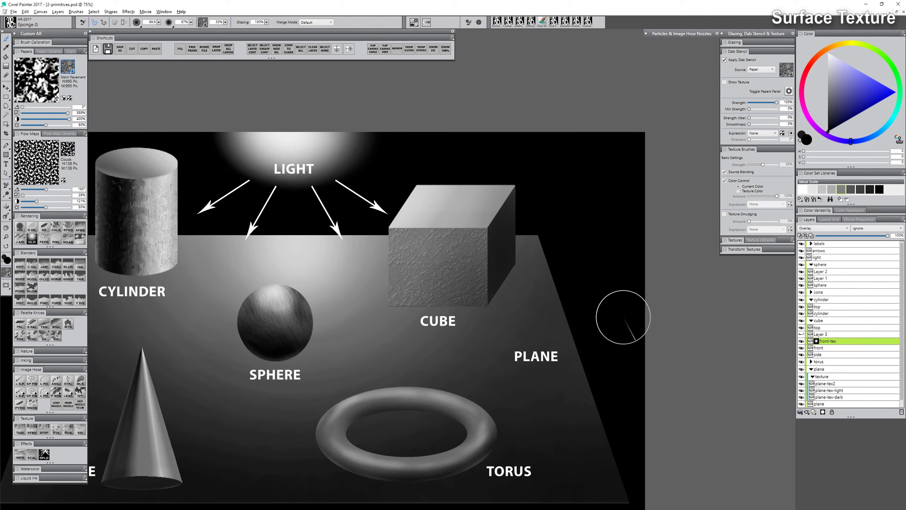
pyautogui.click(57, 228)
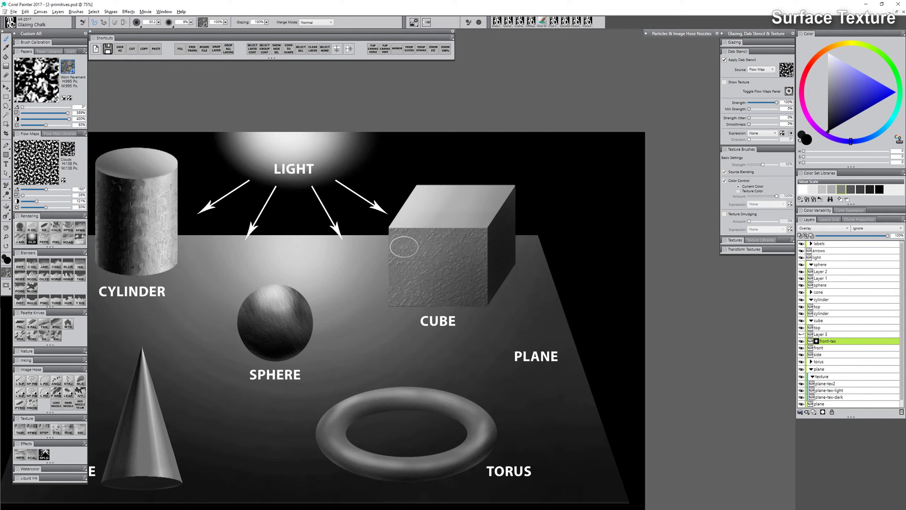
# Step: Group Layer 3 with the front-tex layer and toggle the group's visibility to compare the cube's front with and without texture
pyautogui.click(822, 335)
pyautogui.keyDown('shift'); pyautogui.click(830, 342); pyautogui.keyUp('shift')
pyautogui.hotkey('ctrl', 'g')
pyautogui.click(802, 336)
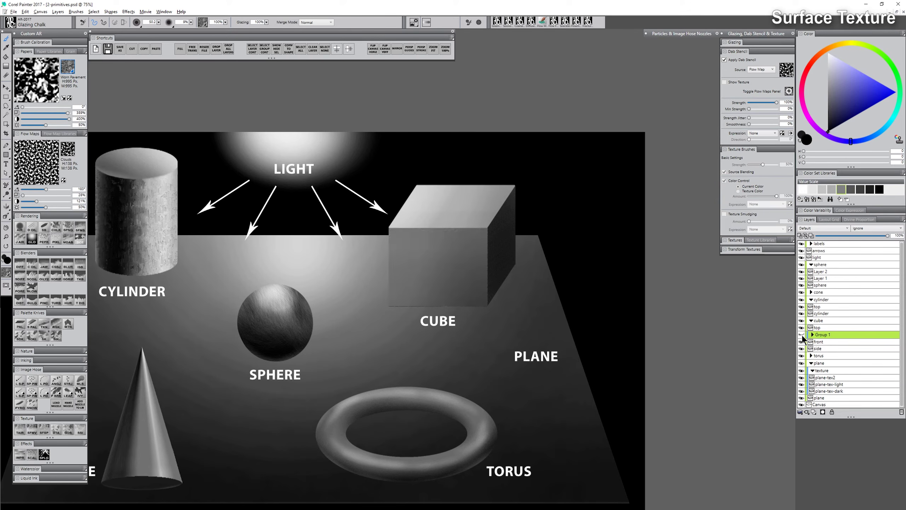
pyautogui.click(803, 336)
pyautogui.click(803, 335)
pyautogui.click(802, 336)
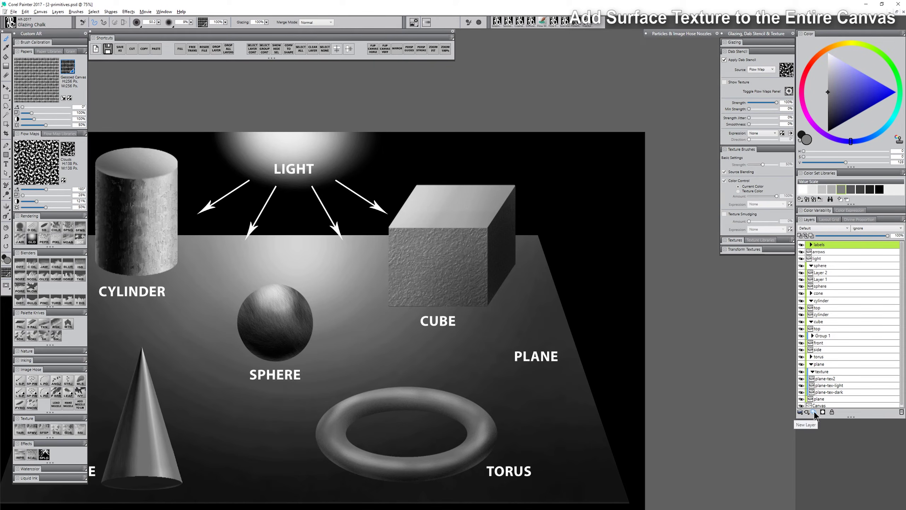
# Step: Add a new layer above the labels, fill it with middle gray at 100% opacity and set its blending to Overlay
pyautogui.click(815, 412)
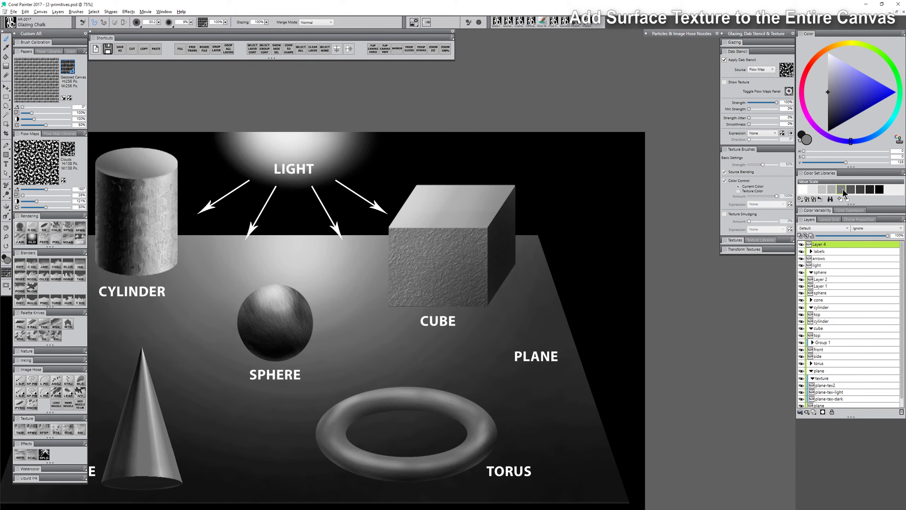
pyautogui.hotkey('ctrl', 'f')
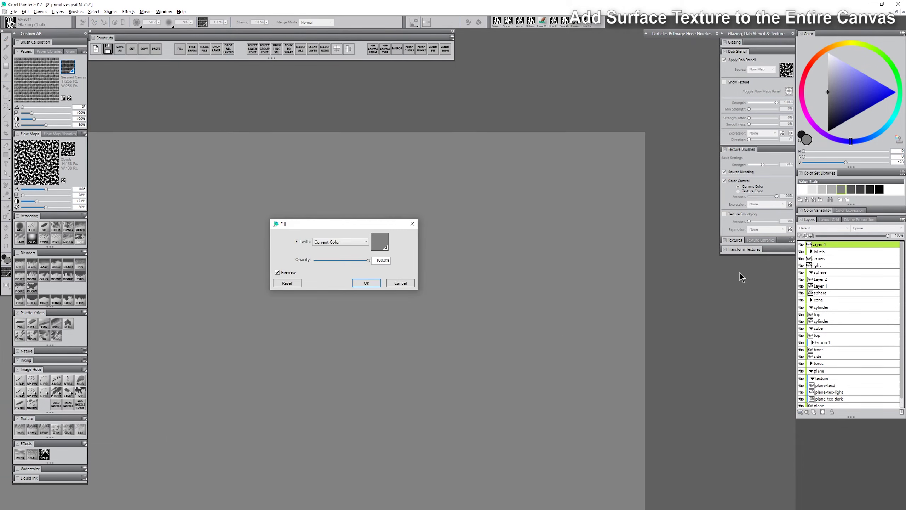
pyautogui.press('Return')
pyautogui.click(811, 227)
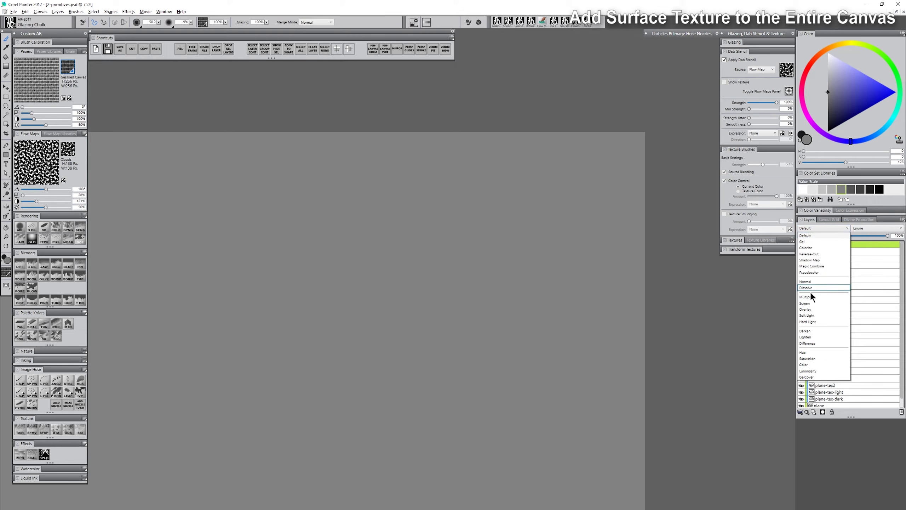
pyautogui.click(811, 309)
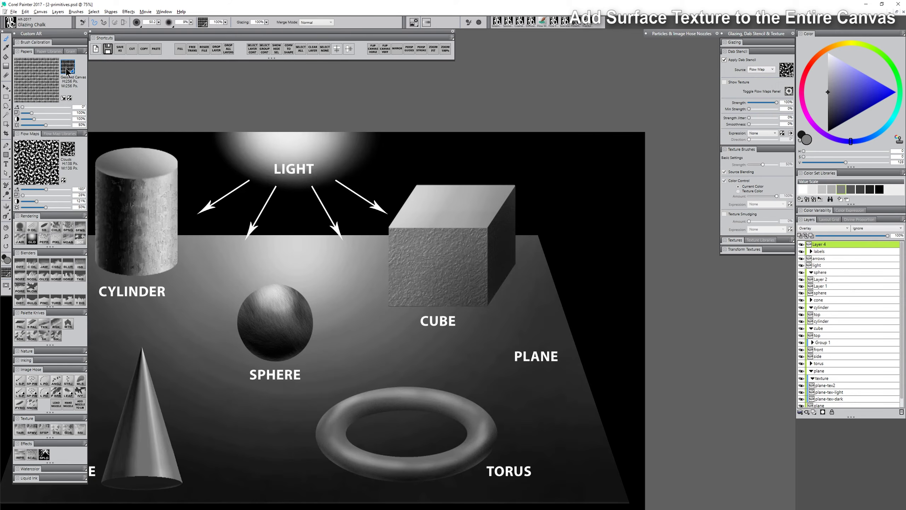
# Step: Apply Surface Texture with the Gessoed Canvas paper to the gray overlay layer covering the whole canvas
pyautogui.click(129, 12)
pyautogui.moveTo(125, 46)
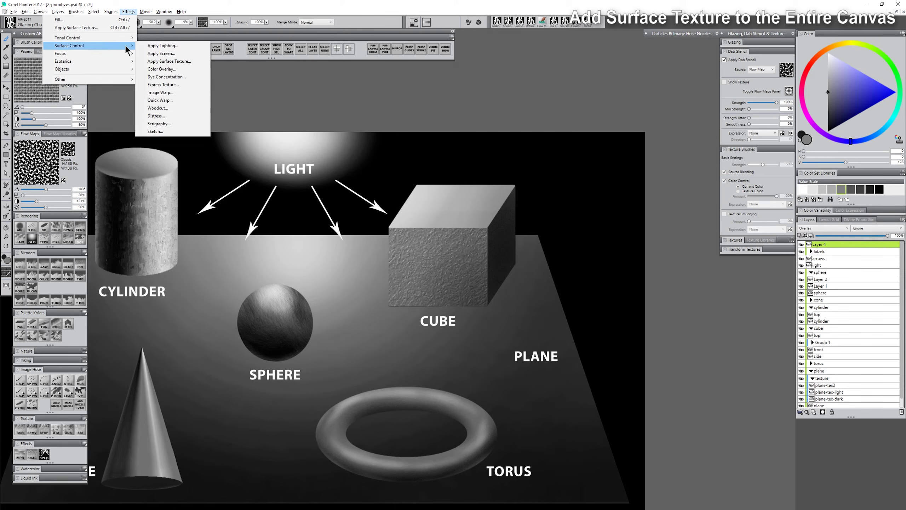
pyautogui.click(171, 61)
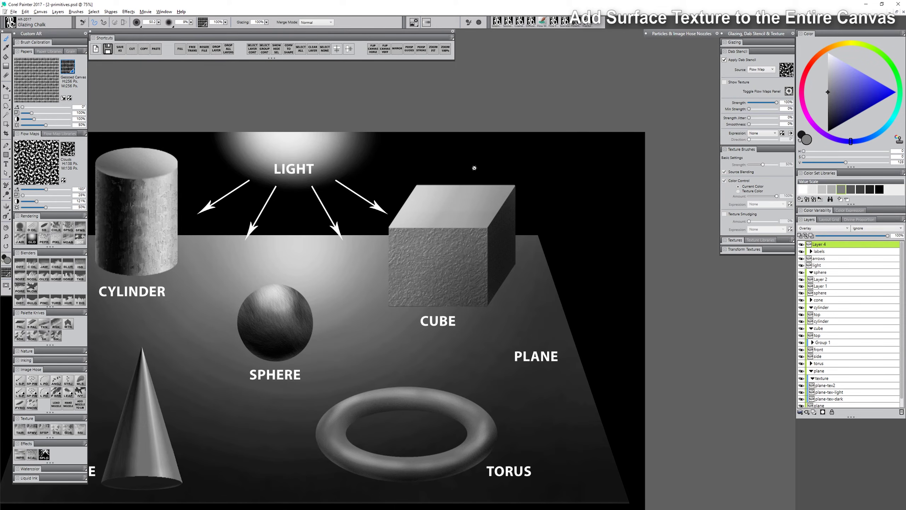
pyautogui.click(373, 379)
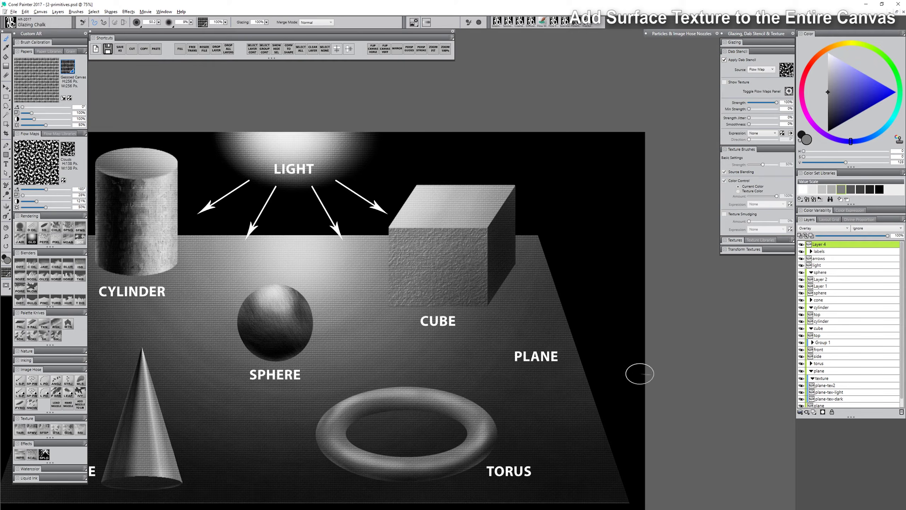
pyautogui.moveTo(523, 458)
pyautogui.mouseDown()
pyautogui.moveTo(601, 396)
pyautogui.moveTo(624, 390)
pyautogui.moveTo(618, 408)
pyautogui.mouseUp()
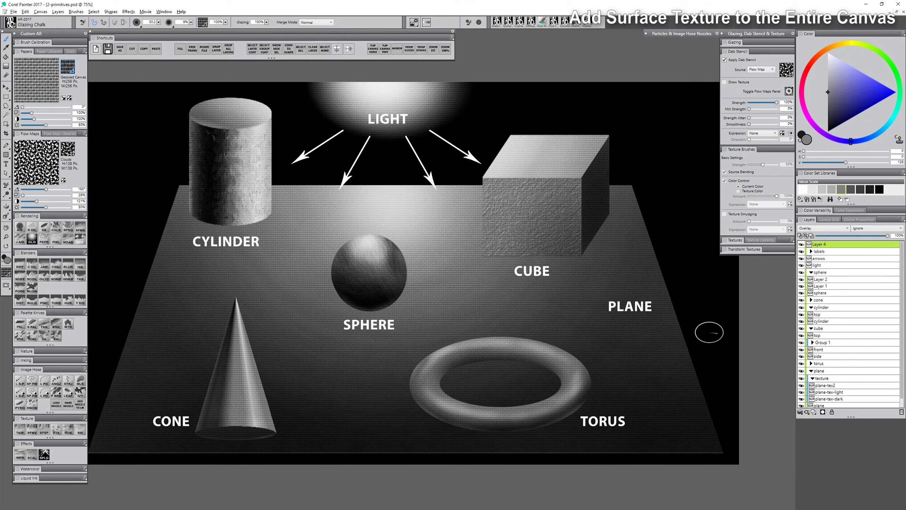
# Step: Add a layer mask to the canvas texture layer and brush black over the area between the cylinder and the light
pyautogui.click(823, 412)
pyautogui.moveTo(833, 126); pyautogui.dragTo(827, 132)
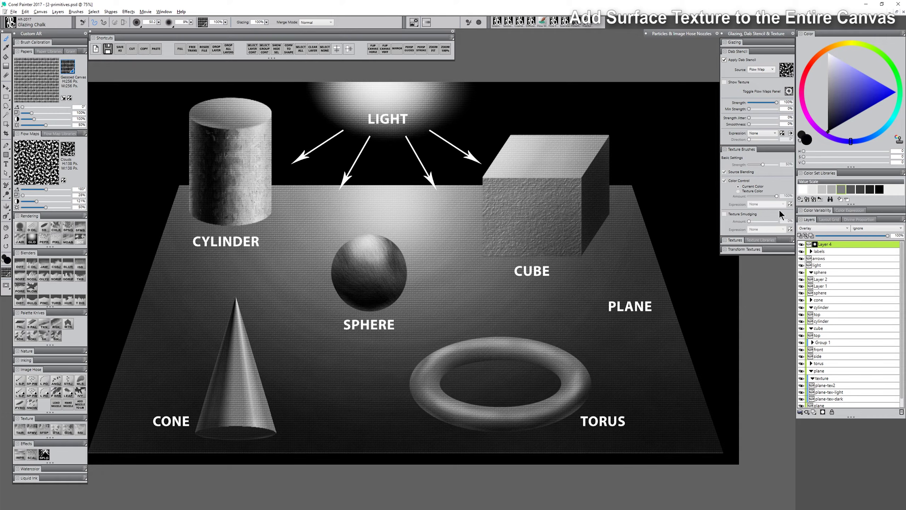
pyautogui.moveTo(279, 146); pyautogui.dragTo(349, 151)
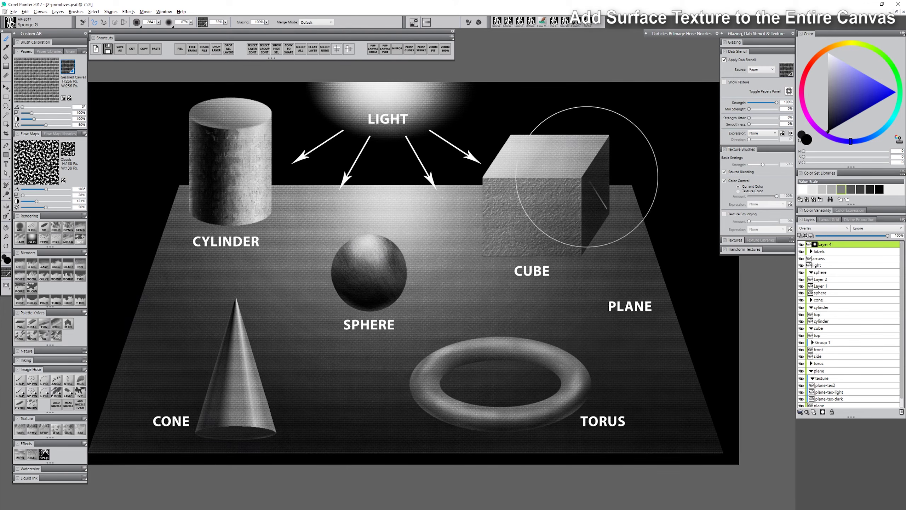
# Step: Add another layer on top in Overlay mode and fill it with middle gray
pyautogui.click(814, 412)
pyautogui.click(824, 228)
pyautogui.click(809, 311)
pyautogui.click(843, 189)
pyautogui.press('0')
# Step: Choose the Cold Pressed watercolor paper and apply it as Surface Texture to the new gray overlay layer
pyautogui.click(68, 67)
pyautogui.click(92, 118)
pyautogui.click(124, 12)
pyautogui.moveTo(82, 46)
pyautogui.click(160, 61)
pyautogui.click(367, 375)
# Step: Lower the opacity of the watercolor paper texture layer and of the masked canvas texture layer beneath it
pyautogui.click(848, 236)
pyautogui.click(837, 251)
pyautogui.click(844, 236)
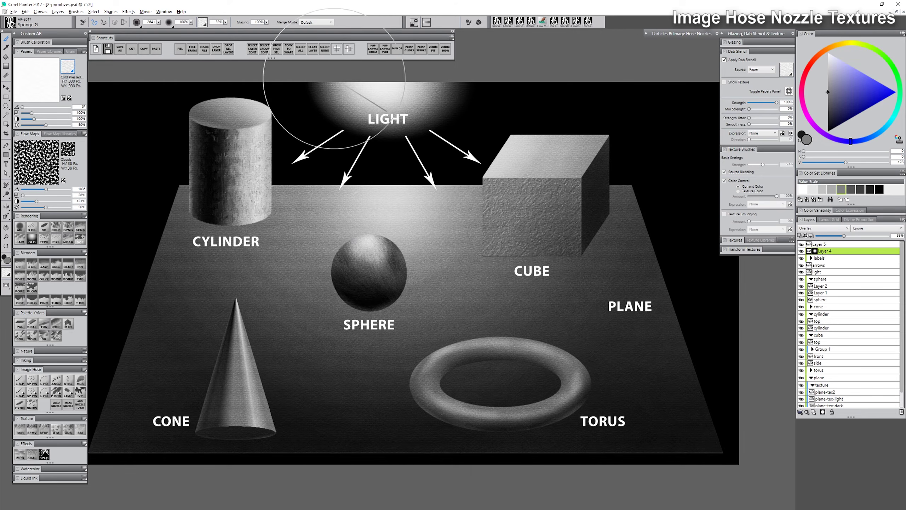
# Step: Revert 2-primitives.psd to its saved version, expand the image hose nozzle palette and look up the media library panels
pyautogui.click(13, 11)
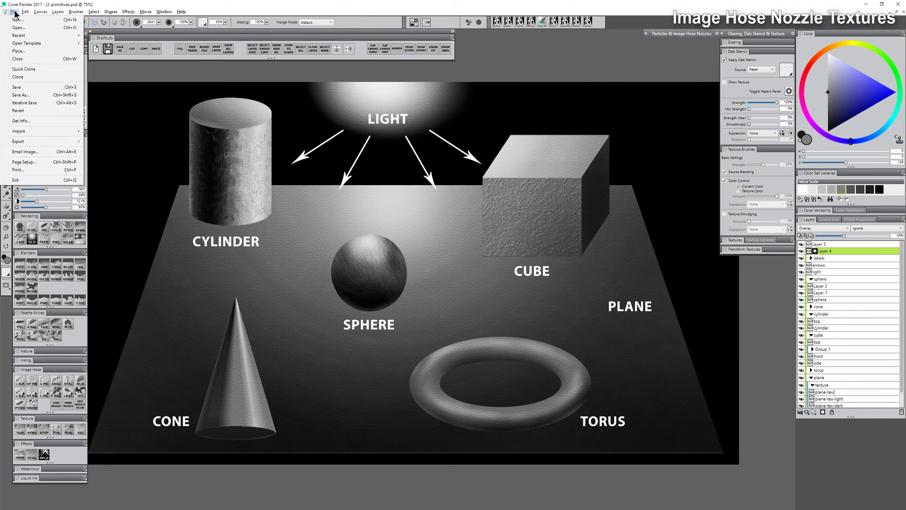
pyautogui.click(32, 111)
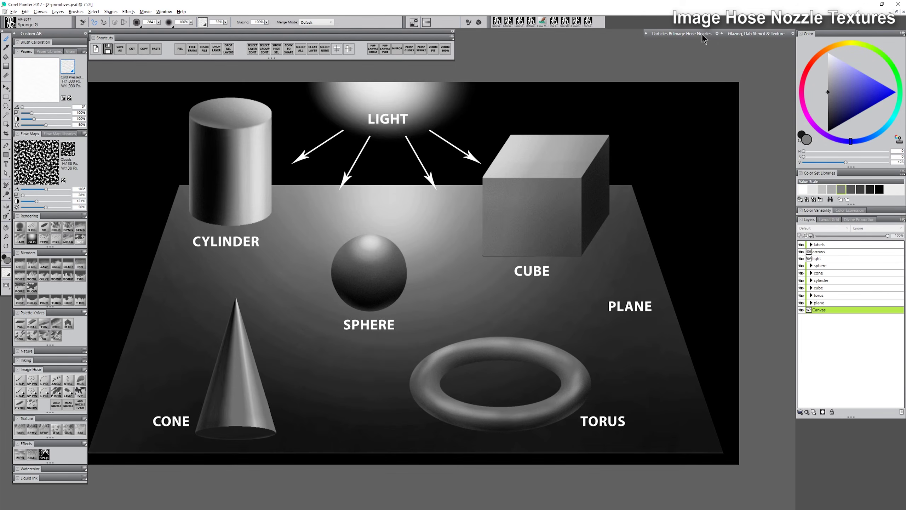
pyautogui.click(702, 34)
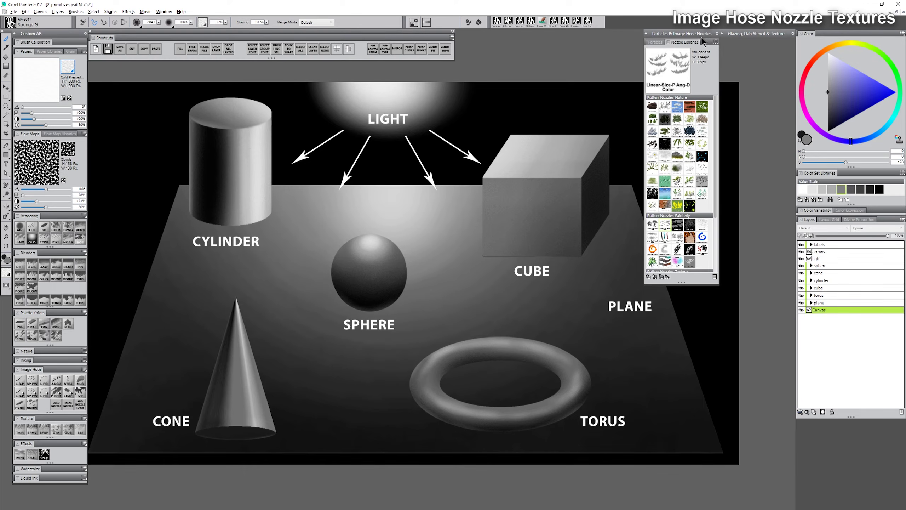
pyautogui.click(165, 12)
pyautogui.moveTo(148, 207)
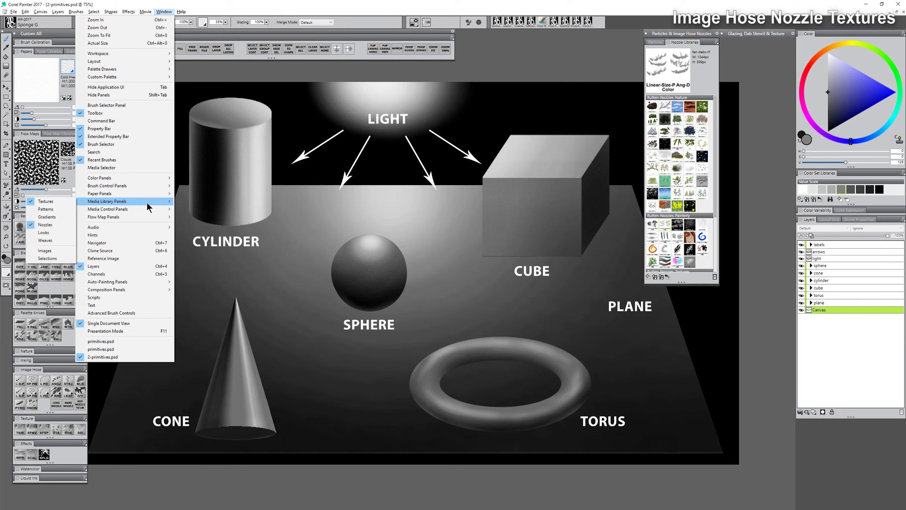
# Step: Choose the Image Hose brush Linear-Size-P Angle-B and view the available nozzles
pyautogui.click(37, 22)
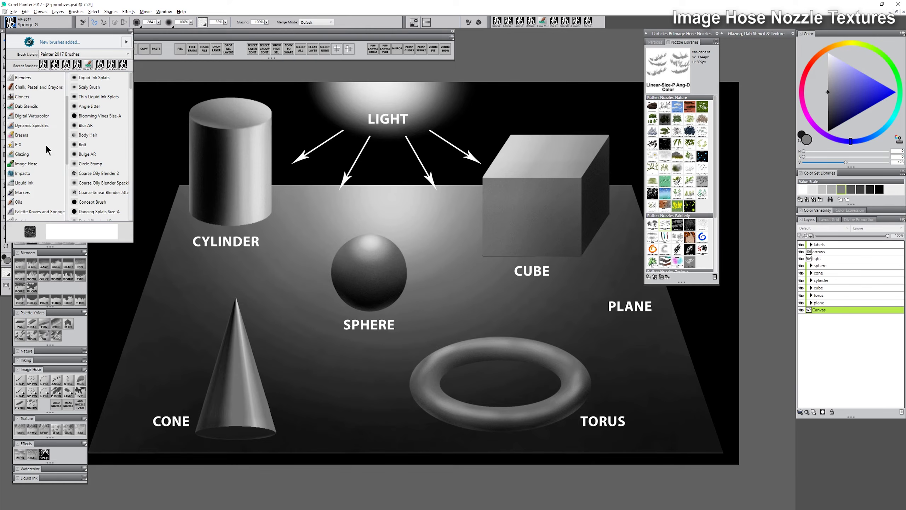
pyautogui.click(35, 163)
pyautogui.click(95, 79)
pyautogui.click(204, 24)
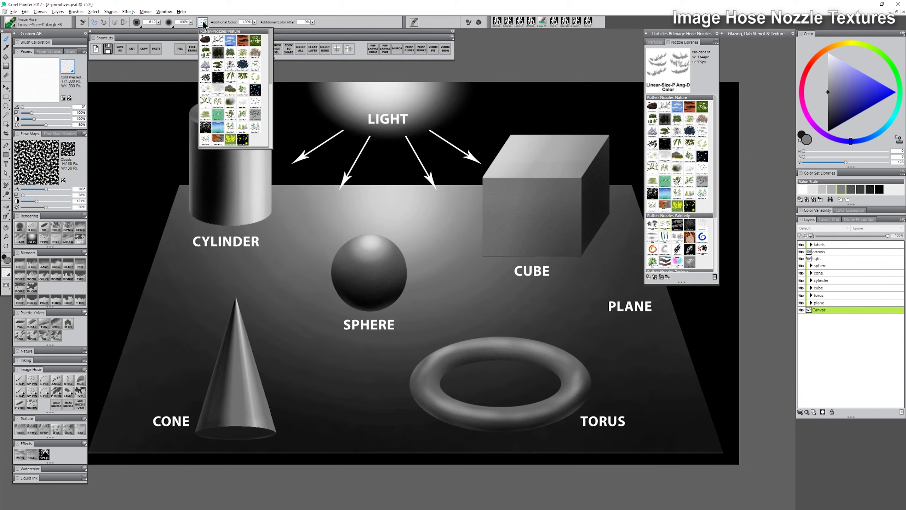
pyautogui.click(231, 10)
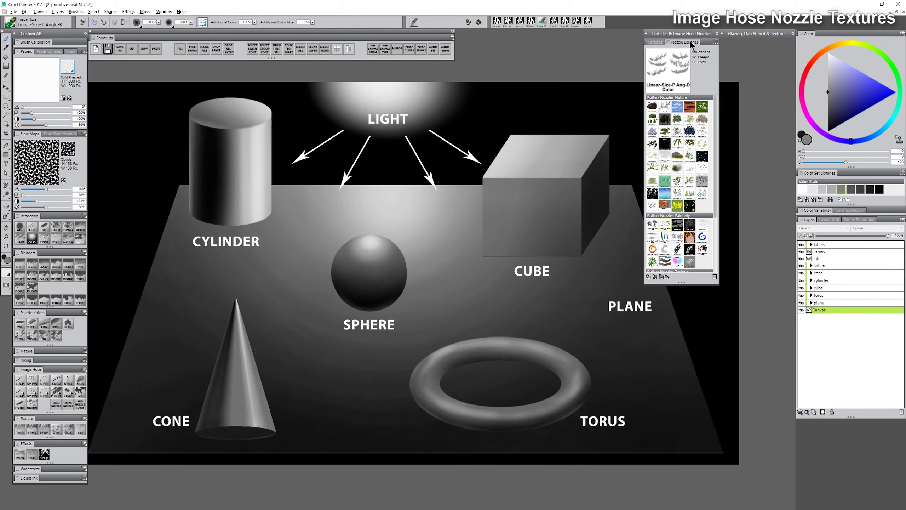
# Step: Load the contents of the plane layer inside the plane group as a selection and hide the selection marquee
pyautogui.moveTo(716, 138); pyautogui.dragTo(714, 158)
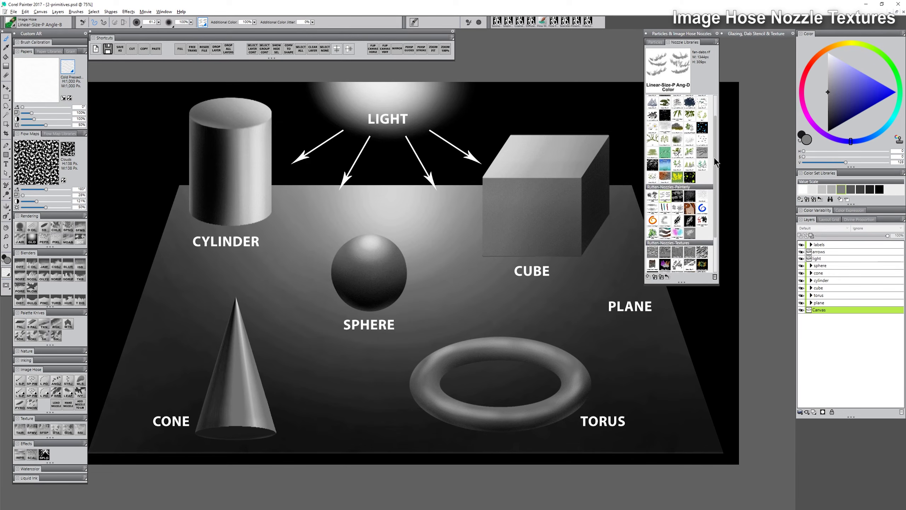
pyautogui.click(816, 303)
pyautogui.click(811, 303)
pyautogui.click(824, 310)
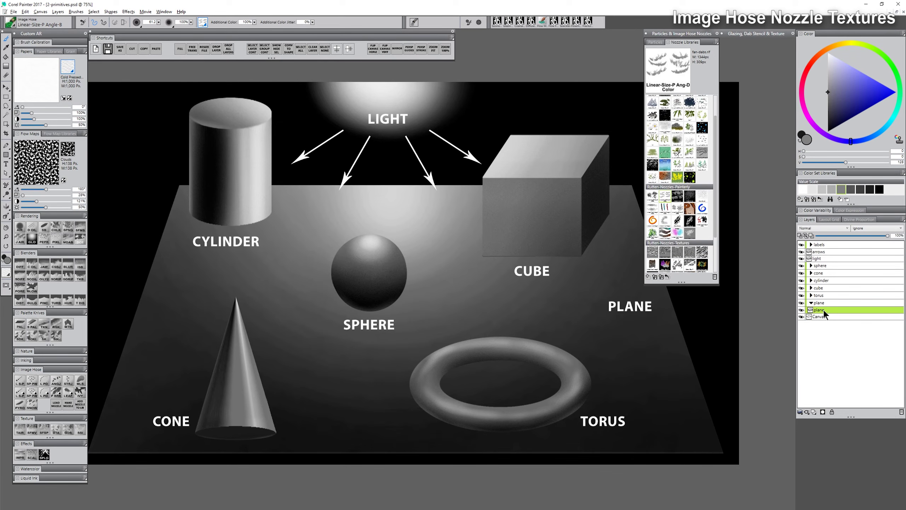
pyautogui.rightClick(820, 309)
pyautogui.click(792, 358)
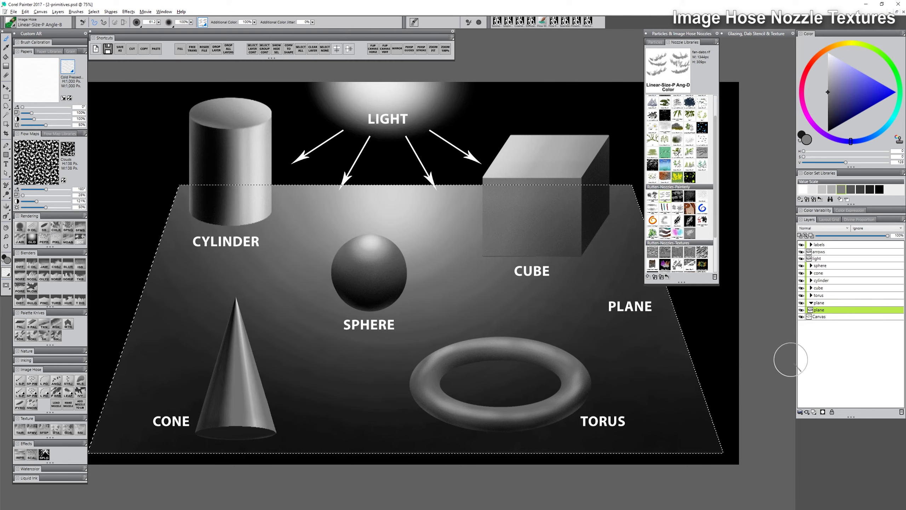
pyautogui.hotkey('ctrl', 'shift', 'h')
# Step: Add a new layer above the plane layer and set its composite method to Overlay
pyautogui.click(814, 411)
pyautogui.click(818, 228)
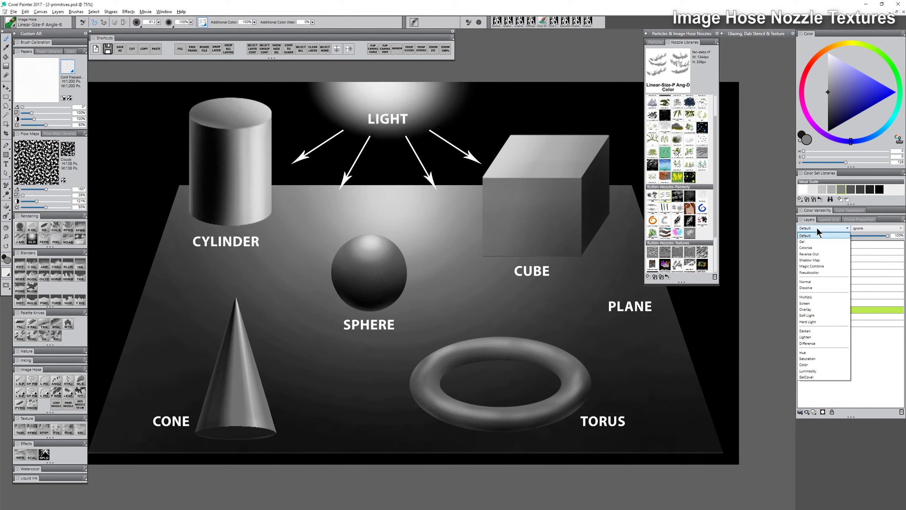
pyautogui.click(815, 310)
# Step: Load the relief-blobs nozzle from the texture nozzles and choose the Spray-Size-P Angle-W AR brush
pyautogui.moveTo(716, 184); pyautogui.dragTo(716, 223)
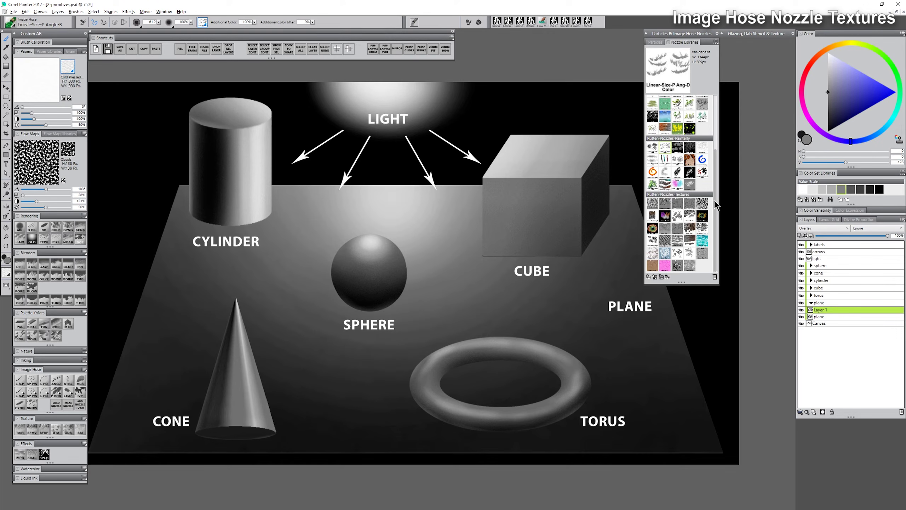
pyautogui.click(652, 205)
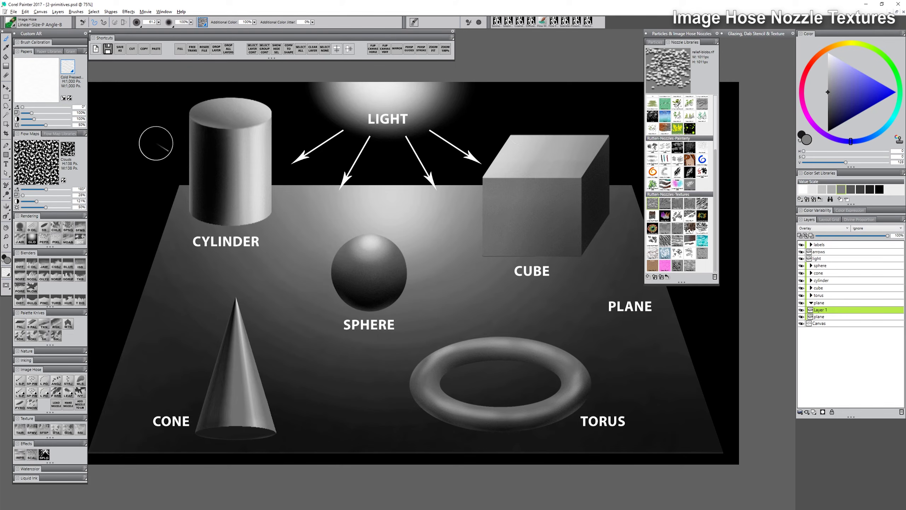
pyautogui.click(11, 24)
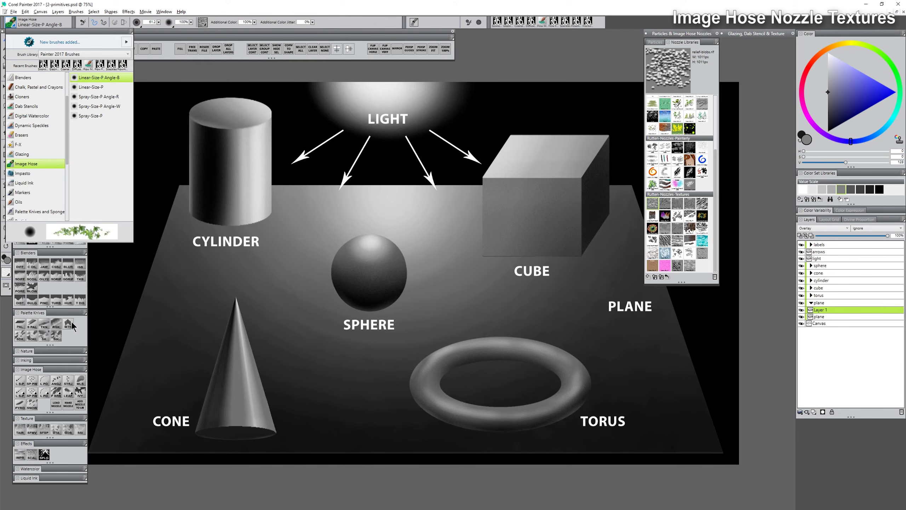
pyautogui.click(78, 345)
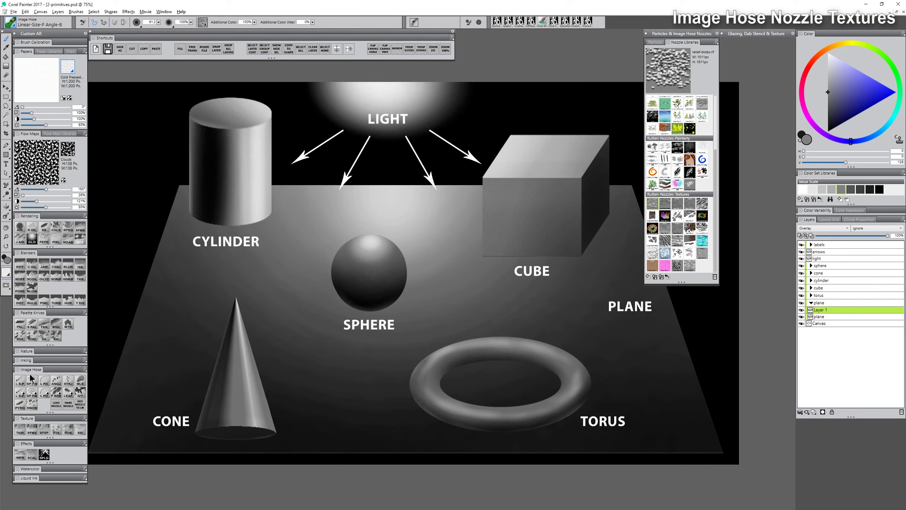
pyautogui.click(31, 381)
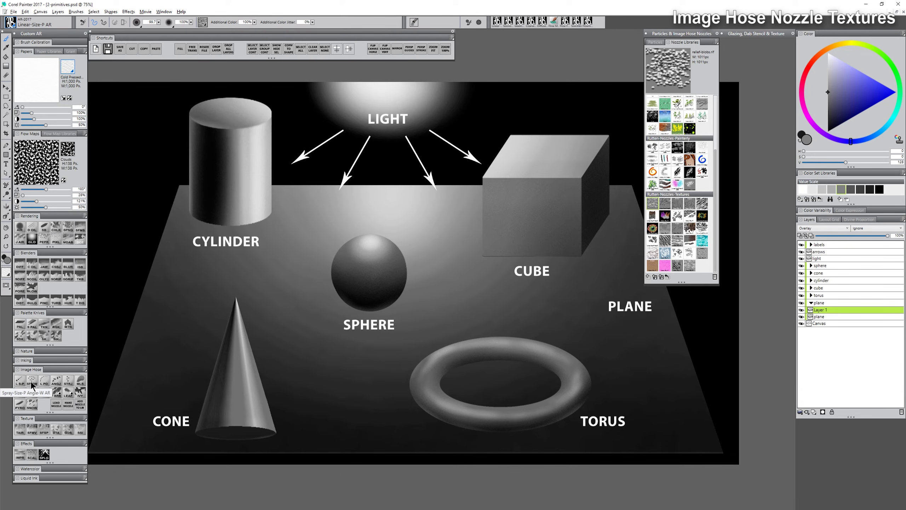
pyautogui.click(31, 380)
# Step: Spray the relief-blobs texture across the whole plane and lower the overlay layer's opacity to 18%
pyautogui.moveTo(317, 201)
pyautogui.mouseDown()
pyautogui.moveTo(398, 209)
pyautogui.moveTo(263, 205)
pyautogui.moveTo(598, 200)
pyautogui.moveTo(303, 229)
pyautogui.moveTo(222, 246)
pyautogui.moveTo(228, 261)
pyautogui.moveTo(243, 252)
pyautogui.moveTo(568, 277)
pyautogui.moveTo(152, 303)
pyautogui.moveTo(439, 308)
pyautogui.moveTo(617, 330)
pyautogui.moveTo(192, 365)
pyautogui.moveTo(502, 388)
pyautogui.moveTo(618, 421)
pyautogui.moveTo(223, 423)
pyautogui.moveTo(112, 443)
pyautogui.mouseUp()
pyautogui.hotkey('ctrl', 'z')
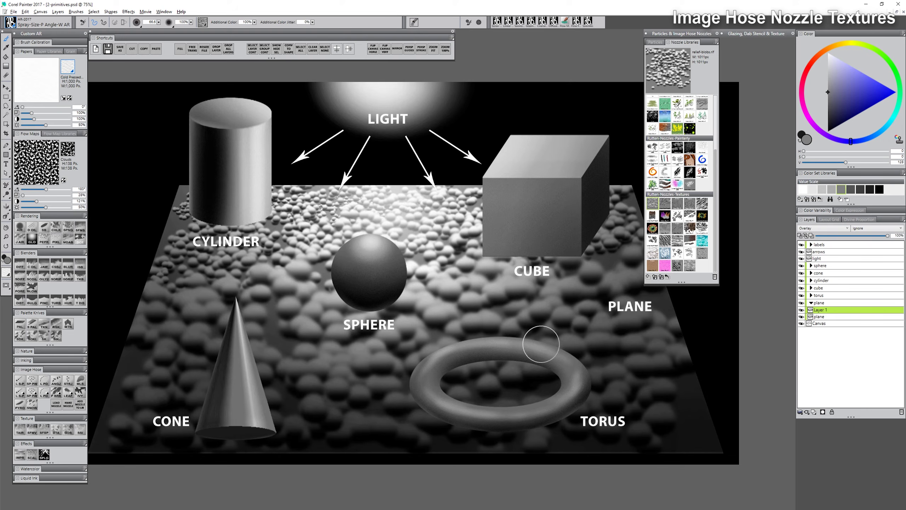
pyautogui.moveTo(857, 237); pyautogui.dragTo(821, 236)
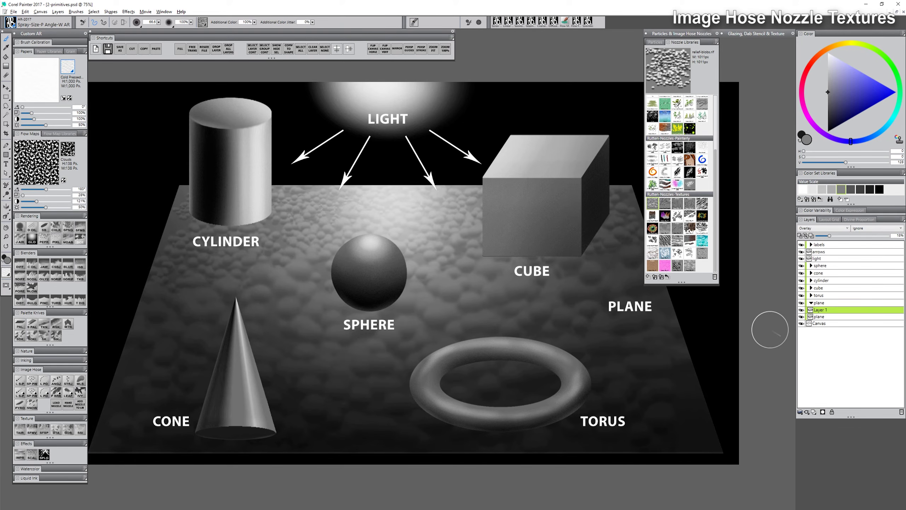
# Step: Clear the blobs from the overlay layer and paint the plane with the metal-bumps nozzle
pyautogui.press('Delete')
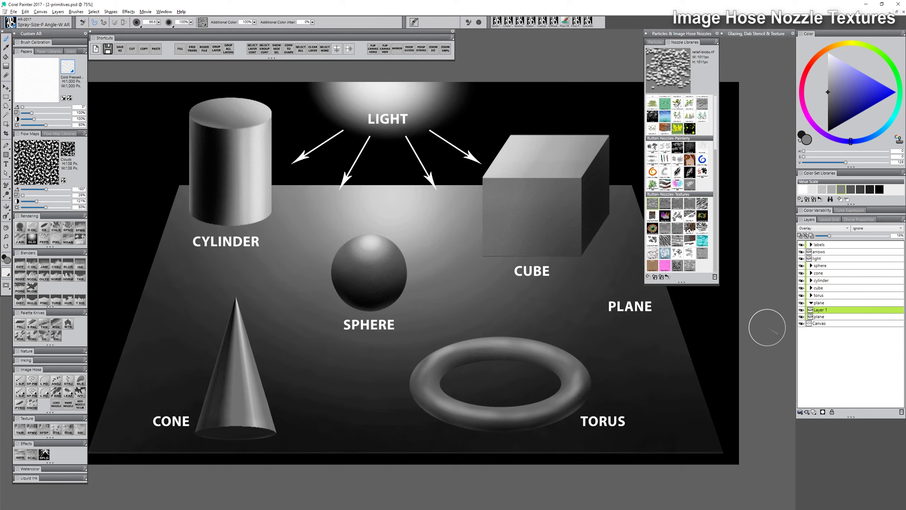
pyautogui.click(689, 203)
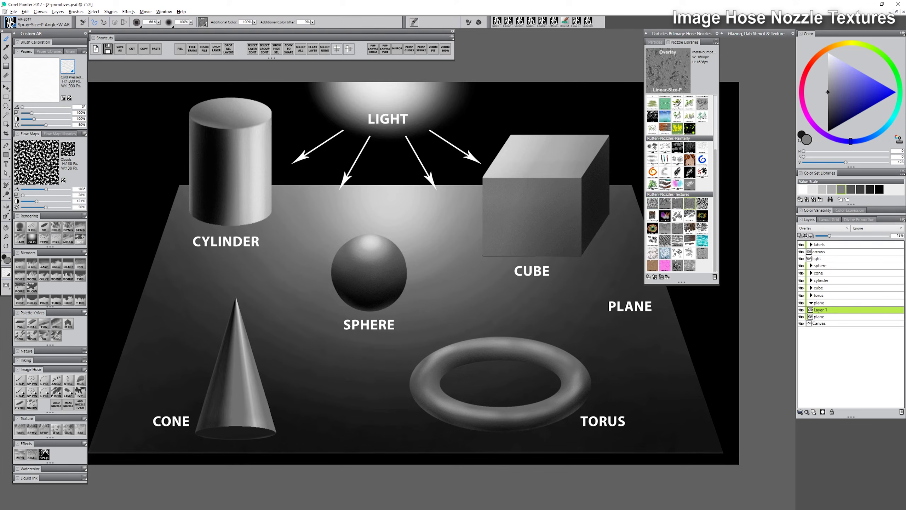
pyautogui.moveTo(445, 187); pyautogui.dragTo(495, 216)
pyautogui.moveTo(225, 193)
pyautogui.mouseDown()
pyautogui.moveTo(594, 196)
pyautogui.moveTo(187, 224)
pyautogui.moveTo(668, 247)
pyautogui.moveTo(579, 265)
pyautogui.moveTo(311, 279)
pyautogui.moveTo(195, 308)
pyautogui.moveTo(366, 301)
pyautogui.moveTo(579, 321)
pyautogui.moveTo(575, 347)
pyautogui.moveTo(251, 386)
pyautogui.moveTo(193, 414)
pyautogui.moveTo(671, 421)
pyautogui.moveTo(186, 417)
pyautogui.moveTo(670, 425)
pyautogui.moveTo(628, 431)
pyautogui.mouseUp()
# Step: Try the fabric-ripples nozzle on the plane with a larger brush, adjusting the overlay layer's opacity
pyautogui.click(666, 239)
pyautogui.press(']')
pyautogui.moveTo(270, 281); pyautogui.dragTo(564, 251)
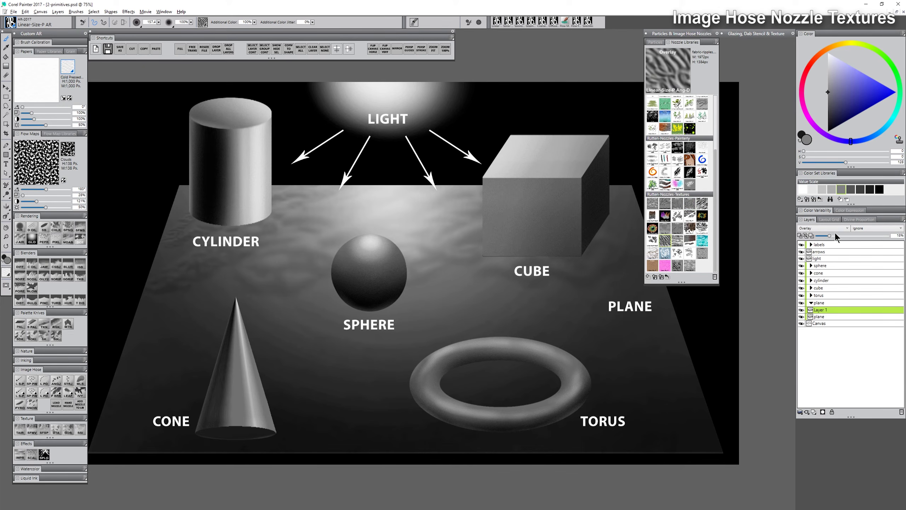
pyautogui.moveTo(827, 236); pyautogui.dragTo(864, 241)
pyautogui.moveTo(226, 184)
pyautogui.mouseDown()
pyautogui.moveTo(161, 229)
pyautogui.moveTo(151, 270)
pyautogui.moveTo(161, 291)
pyautogui.moveTo(225, 304)
pyautogui.moveTo(257, 296)
pyautogui.moveTo(127, 355)
pyautogui.moveTo(231, 345)
pyautogui.moveTo(230, 360)
pyautogui.moveTo(109, 430)
pyautogui.moveTo(202, 429)
pyautogui.moveTo(358, 395)
pyautogui.moveTo(237, 193)
pyautogui.moveTo(221, 199)
pyautogui.moveTo(255, 236)
pyautogui.moveTo(151, 307)
pyautogui.moveTo(219, 314)
pyautogui.moveTo(200, 215)
pyautogui.moveTo(314, 266)
pyautogui.moveTo(423, 289)
pyautogui.moveTo(427, 309)
pyautogui.moveTo(155, 380)
pyautogui.moveTo(279, 441)
pyautogui.mouseUp()
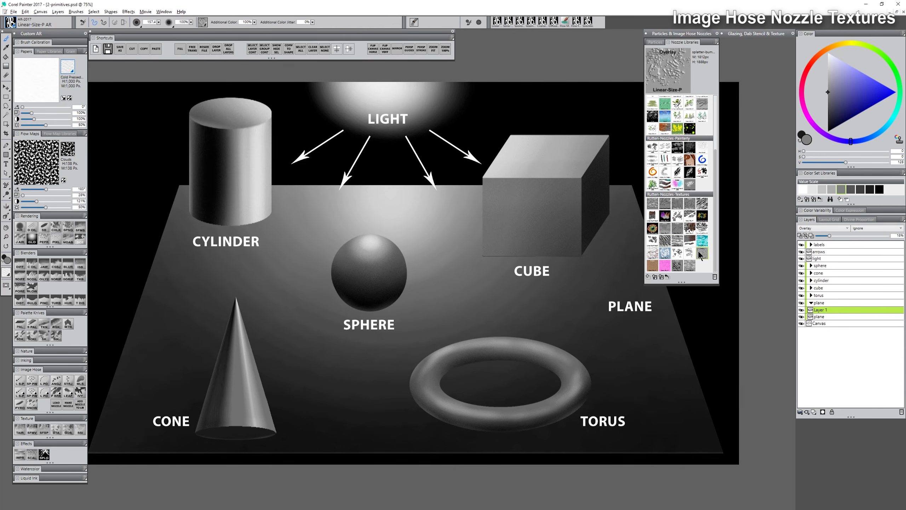
# Step: Paint the splatter-bumps texture over the plane with an enlarged Linear-Size-P AR brush and adjust the layer's opacity
pyautogui.moveTo(608, 195)
pyautogui.mouseDown()
pyautogui.moveTo(326, 193)
pyautogui.moveTo(658, 286)
pyautogui.moveTo(165, 299)
pyautogui.moveTo(456, 292)
pyautogui.mouseUp()
pyautogui.press(']')
pyautogui.moveTo(539, 344)
pyautogui.mouseDown()
pyautogui.moveTo(205, 345)
pyautogui.moveTo(697, 397)
pyautogui.moveTo(726, 354)
pyautogui.moveTo(646, 325)
pyautogui.moveTo(635, 238)
pyautogui.moveTo(615, 205)
pyautogui.mouseUp()
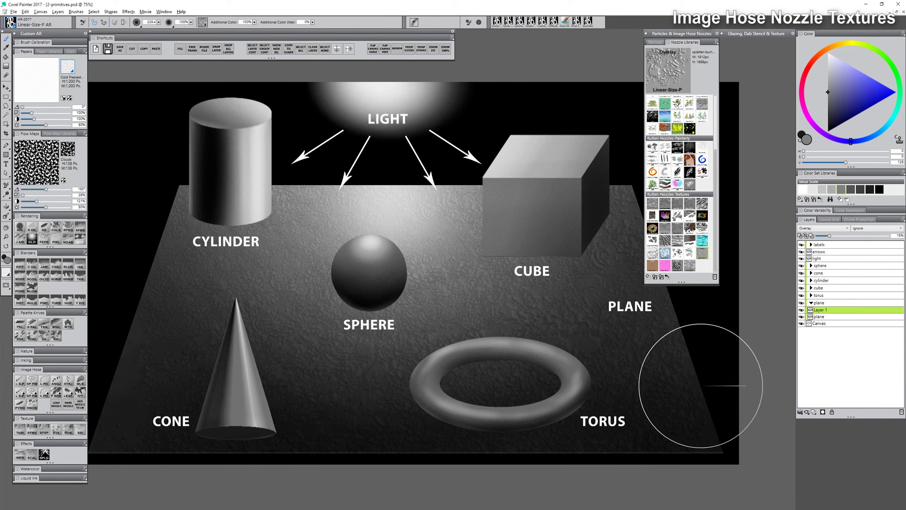
pyautogui.click(857, 236)
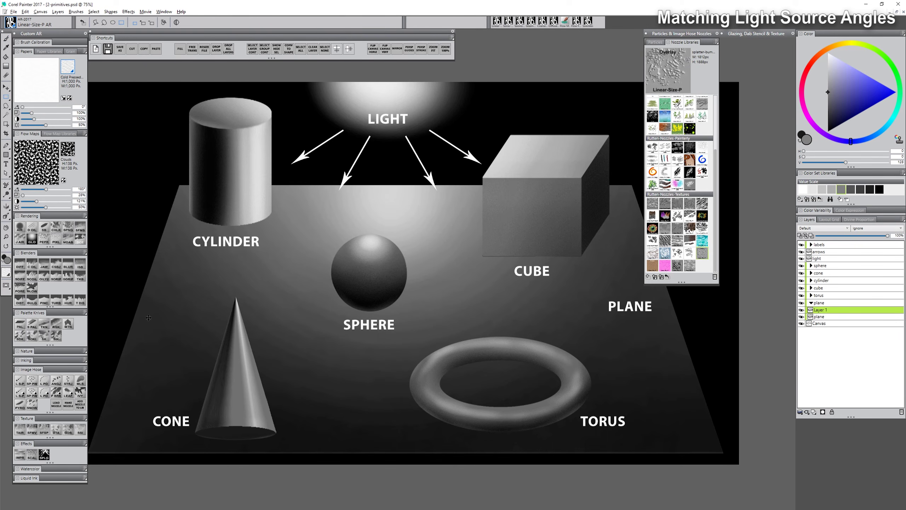
# Step: Choose the Linear-Size-P Angle-O AR brush and try a circular stroke of splatter bumps around the sphere
pyautogui.click(43, 383)
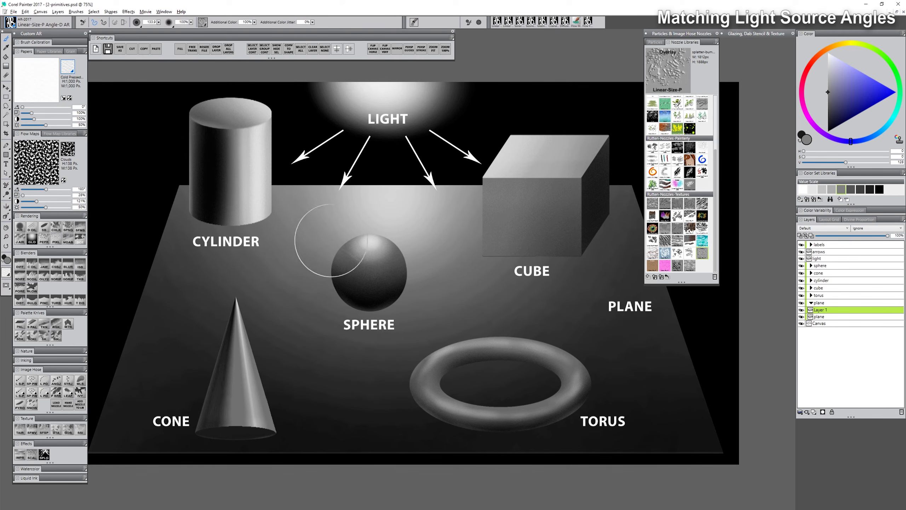
pyautogui.moveTo(292, 250)
pyautogui.mouseDown()
pyautogui.moveTo(403, 231)
pyautogui.moveTo(429, 247)
pyautogui.moveTo(449, 286)
pyautogui.moveTo(451, 320)
pyautogui.moveTo(431, 360)
pyautogui.moveTo(401, 384)
pyautogui.moveTo(361, 394)
pyautogui.moveTo(321, 382)
pyautogui.moveTo(284, 347)
pyautogui.moveTo(289, 315)
pyautogui.mouseUp()
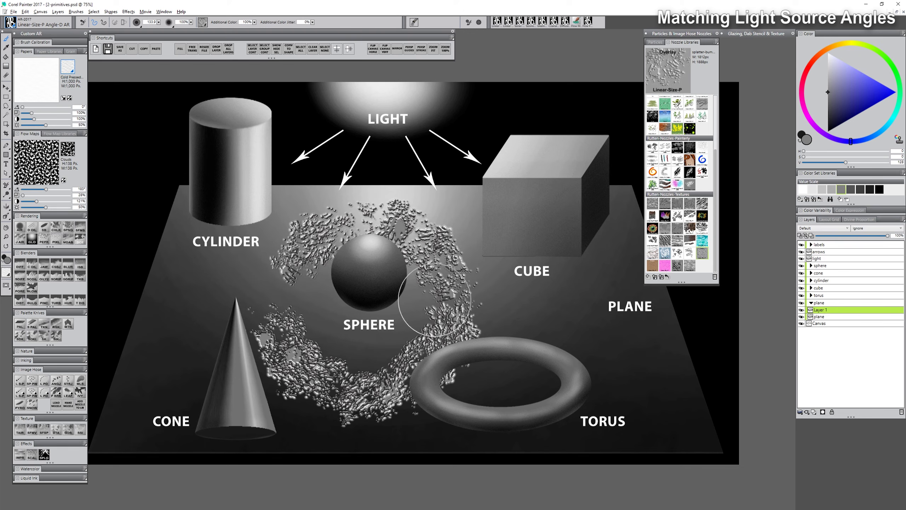
pyautogui.hotkey('ctrl', 'z')
# Step: Cover the plane with the splatter-bumps texture and blend its layer as Overlay at 35% opacity
pyautogui.moveTo(330, 189)
pyautogui.mouseDown()
pyautogui.moveTo(339, 219)
pyautogui.moveTo(368, 188)
pyautogui.moveTo(368, 236)
pyautogui.moveTo(396, 195)
pyautogui.moveTo(403, 234)
pyautogui.moveTo(425, 180)
pyautogui.moveTo(444, 226)
pyautogui.moveTo(463, 193)
pyautogui.moveTo(491, 194)
pyautogui.moveTo(507, 236)
pyautogui.moveTo(531, 183)
pyautogui.moveTo(547, 239)
pyautogui.moveTo(589, 219)
pyautogui.moveTo(614, 182)
pyautogui.moveTo(600, 232)
pyautogui.moveTo(360, 199)
pyautogui.moveTo(304, 221)
pyautogui.moveTo(283, 176)
pyautogui.moveTo(229, 232)
pyautogui.moveTo(192, 199)
pyautogui.moveTo(168, 226)
pyautogui.moveTo(221, 276)
pyautogui.moveTo(268, 262)
pyautogui.moveTo(302, 277)
pyautogui.moveTo(347, 275)
pyautogui.moveTo(377, 310)
pyautogui.moveTo(486, 326)
pyautogui.moveTo(581, 255)
pyautogui.moveTo(605, 274)
pyautogui.moveTo(622, 319)
pyautogui.moveTo(660, 301)
pyautogui.moveTo(621, 403)
pyautogui.moveTo(584, 402)
pyautogui.moveTo(509, 338)
pyautogui.moveTo(465, 375)
pyautogui.moveTo(442, 425)
pyautogui.moveTo(361, 335)
pyautogui.moveTo(331, 372)
pyautogui.moveTo(307, 436)
pyautogui.moveTo(258, 338)
pyautogui.moveTo(219, 336)
pyautogui.moveTo(190, 417)
pyautogui.moveTo(149, 399)
pyautogui.moveTo(126, 370)
pyautogui.moveTo(156, 396)
pyautogui.moveTo(362, 422)
pyautogui.moveTo(689, 418)
pyautogui.mouseUp()
pyautogui.click(844, 236)
pyautogui.click(824, 228)
pyautogui.click(809, 310)
pyautogui.moveTo(844, 236); pyautogui.dragTo(836, 236)
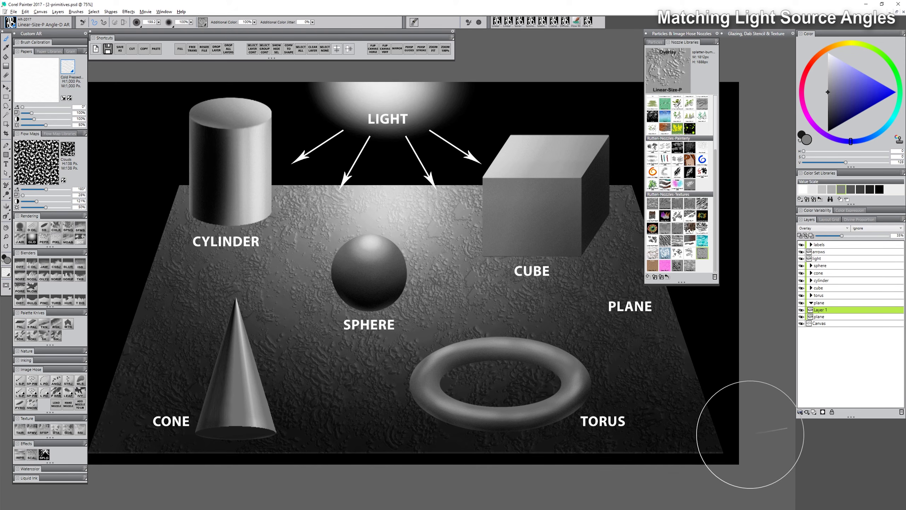
# Step: Load the metal-dents nozzle and paint it over the splatter bumps on the plane's overlay layer
pyautogui.click(679, 202)
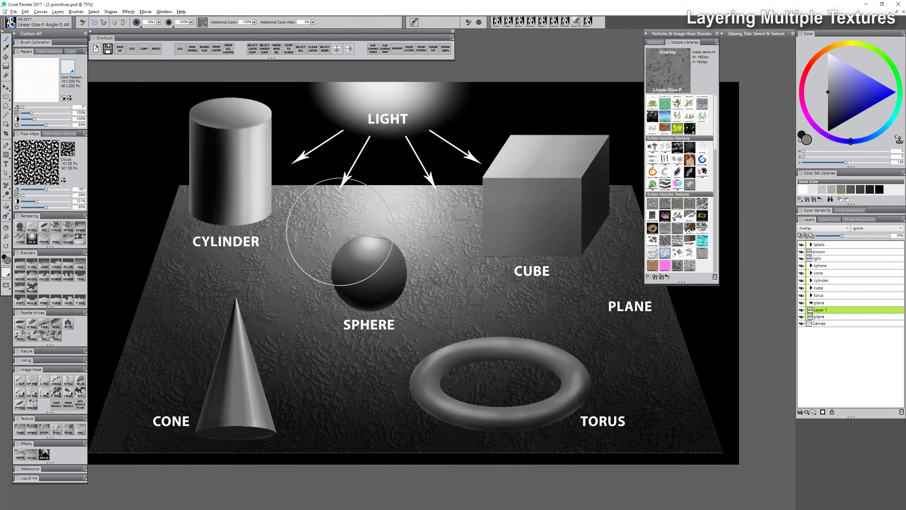
pyautogui.moveTo(235, 327)
pyautogui.mouseDown()
pyautogui.moveTo(293, 310)
pyautogui.moveTo(357, 270)
pyautogui.moveTo(415, 271)
pyautogui.moveTo(422, 251)
pyautogui.moveTo(466, 248)
pyautogui.moveTo(499, 299)
pyautogui.moveTo(576, 304)
pyautogui.moveTo(557, 347)
pyautogui.moveTo(392, 376)
pyautogui.moveTo(248, 370)
pyautogui.moveTo(227, 202)
pyautogui.moveTo(173, 288)
pyautogui.moveTo(145, 385)
pyautogui.moveTo(396, 417)
pyautogui.moveTo(678, 412)
pyautogui.mouseUp()
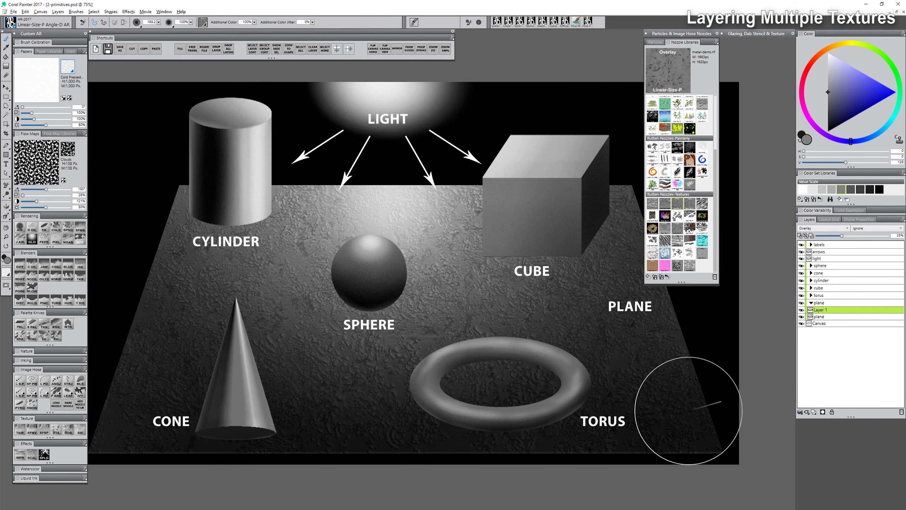
# Step: Paint the metal-dents texture over the plane on a new Multiply layer at 41% opacity
pyautogui.click(814, 411)
pyautogui.click(819, 228)
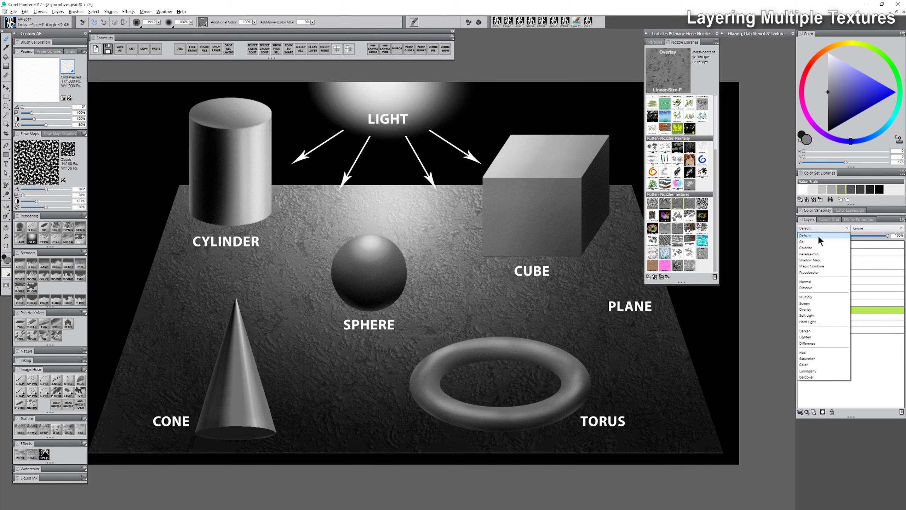
pyautogui.click(808, 297)
pyautogui.moveTo(530, 223)
pyautogui.mouseDown()
pyautogui.moveTo(406, 252)
pyautogui.moveTo(366, 193)
pyautogui.moveTo(307, 194)
pyautogui.moveTo(226, 235)
pyautogui.moveTo(182, 332)
pyautogui.moveTo(288, 305)
pyautogui.moveTo(224, 401)
pyautogui.moveTo(275, 414)
pyautogui.moveTo(405, 354)
pyautogui.moveTo(476, 335)
pyautogui.moveTo(541, 368)
pyautogui.moveTo(590, 285)
pyautogui.moveTo(638, 356)
pyautogui.moveTo(605, 209)
pyautogui.moveTo(624, 301)
pyautogui.moveTo(528, 383)
pyautogui.mouseUp()
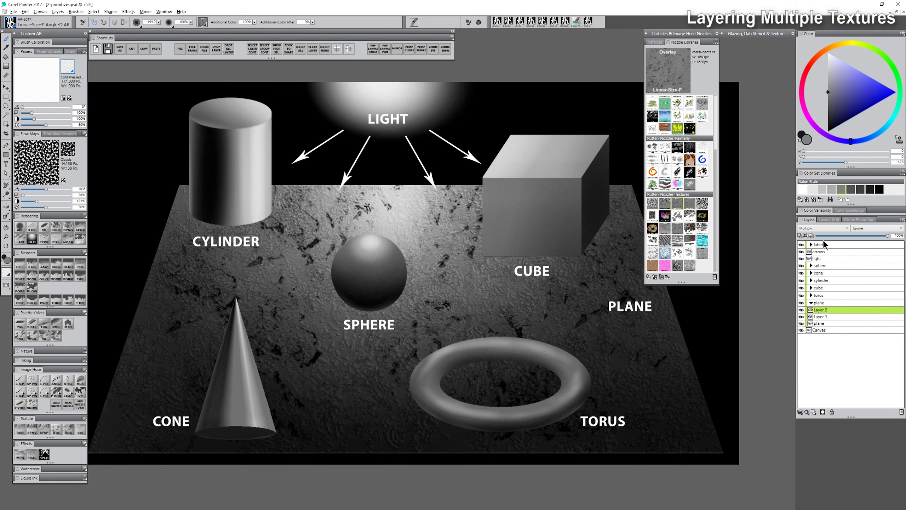
pyautogui.moveTo(829, 235); pyautogui.dragTo(846, 236)
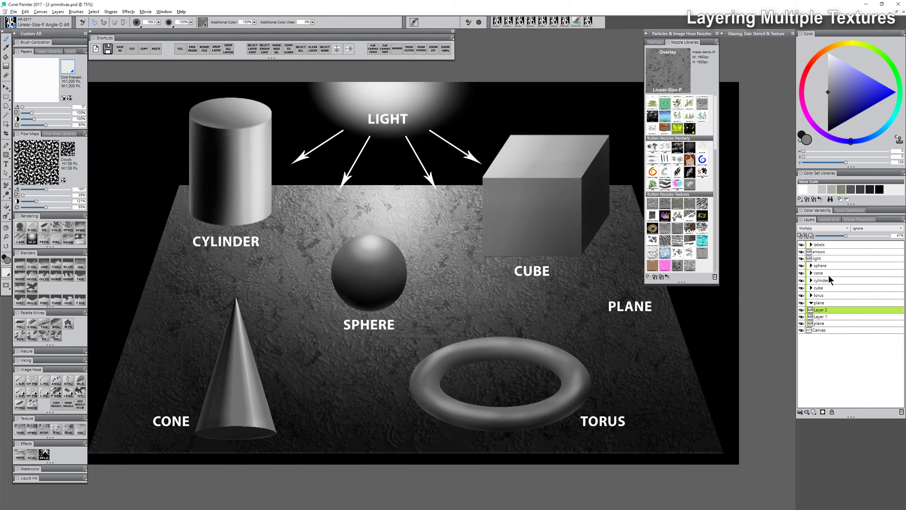
# Step: Add a new Overlay layer directly above the cylinder layer inside the cylinder group
pyautogui.click(811, 280)
pyautogui.click(822, 295)
pyautogui.hotkey('ctrl', 'shift', 'n')
pyautogui.click(823, 228)
pyautogui.click(809, 191)
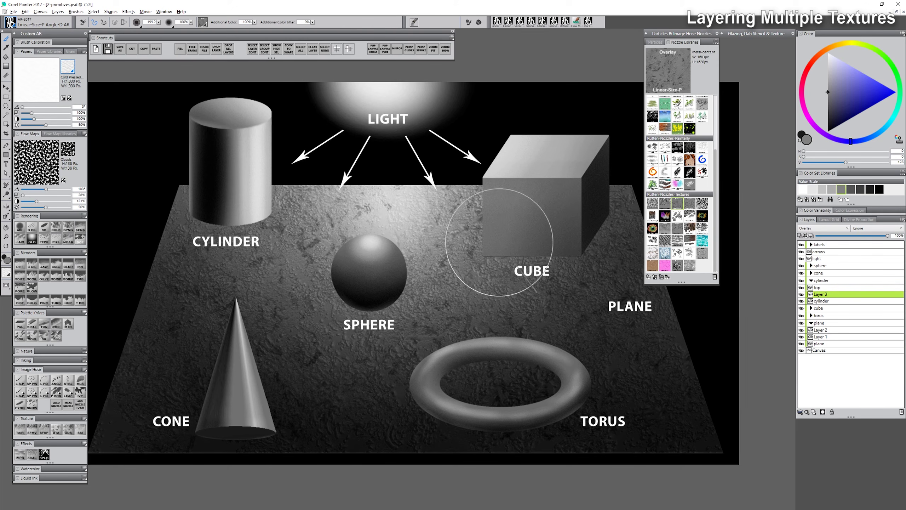
# Step: Load the bark nozzle and paint the cylinder's side with vertical strokes using a smaller brush, undoing the first stroke
pyautogui.click(654, 217)
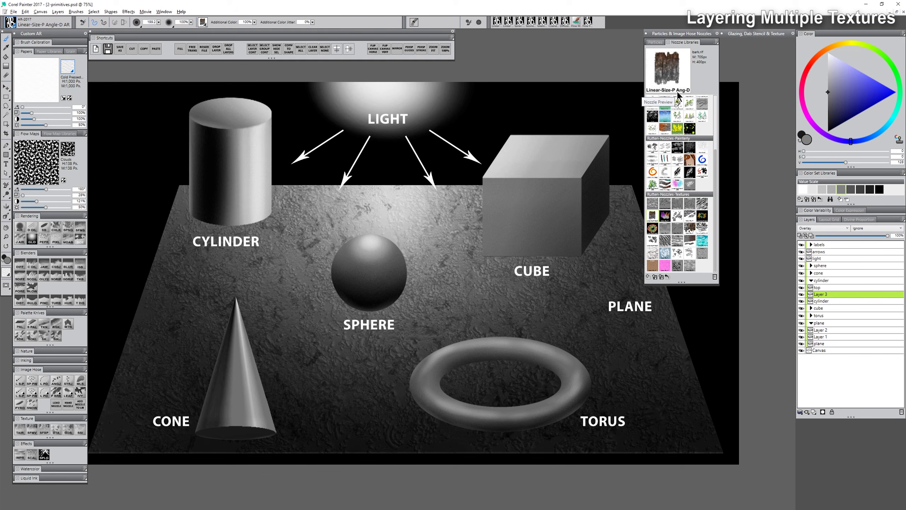
pyautogui.moveTo(227, 131); pyautogui.dragTo(228, 202)
pyautogui.hotkey('ctrl', 'z')
pyautogui.moveTo(229, 159)
pyautogui.mouseDown()
pyautogui.moveTo(203, 216)
pyautogui.moveTo(219, 131)
pyautogui.moveTo(221, 208)
pyautogui.moveTo(236, 129)
pyautogui.moveTo(243, 221)
pyautogui.moveTo(255, 118)
pyautogui.moveTo(257, 228)
pyautogui.mouseUp()
pyautogui.moveTo(274, 114); pyautogui.dragTo(268, 231)
pyautogui.moveTo(251, 127)
pyautogui.mouseDown()
pyautogui.moveTo(258, 254)
pyautogui.moveTo(273, 250)
pyautogui.moveTo(233, 109)
pyautogui.mouseUp()
pyautogui.moveTo(214, 219)
pyautogui.mouseDown()
pyautogui.moveTo(201, 134)
pyautogui.moveTo(216, 173)
pyautogui.moveTo(211, 214)
pyautogui.moveTo(228, 223)
pyautogui.moveTo(224, 107)
pyautogui.moveTo(258, 230)
pyautogui.moveTo(234, 189)
pyautogui.moveTo(221, 218)
pyautogui.moveTo(195, 217)
pyautogui.moveTo(256, 232)
pyautogui.moveTo(317, 220)
pyautogui.mouseUp()
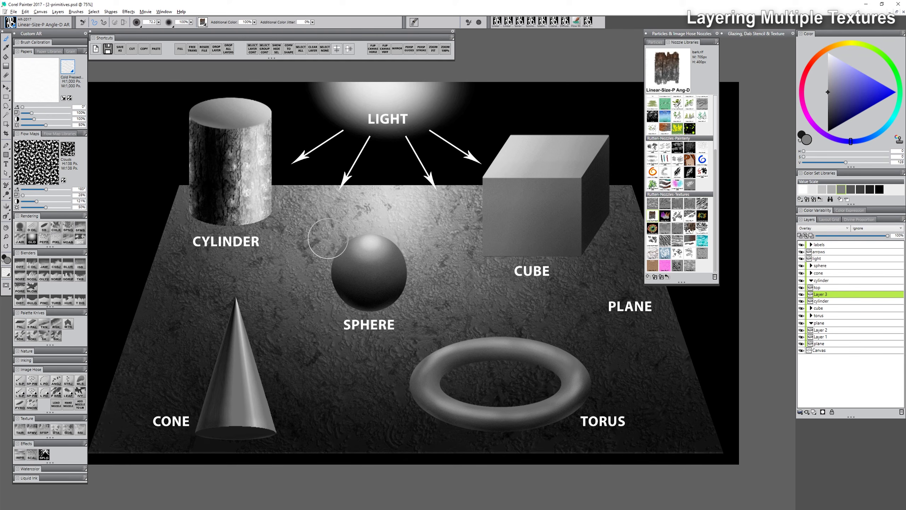
# Step: Load the contents of the torus layer inside the torus group as a selection
pyautogui.click(827, 307)
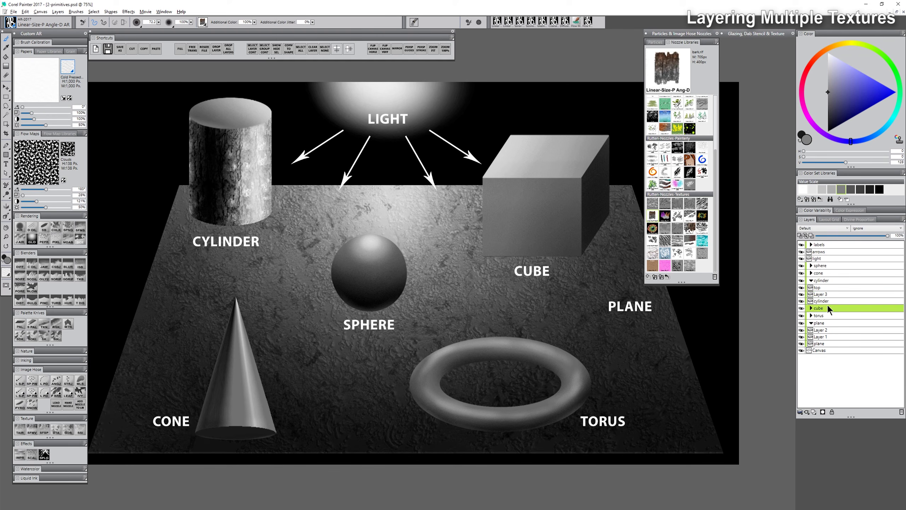
pyautogui.click(811, 315)
pyautogui.click(823, 322)
pyautogui.rightClick(822, 322)
pyautogui.click(797, 370)
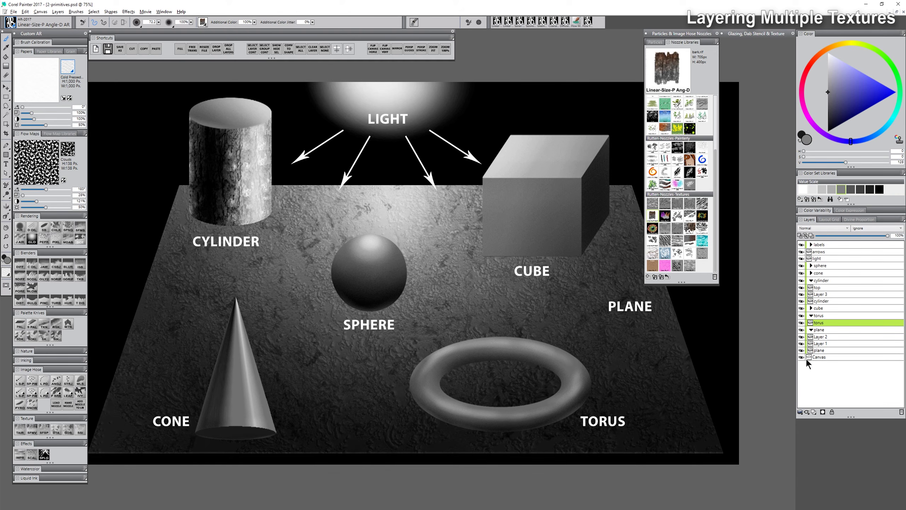
# Step: Paint the bark texture around the torus on a new Overlay layer at 55% opacity
pyautogui.click(815, 411)
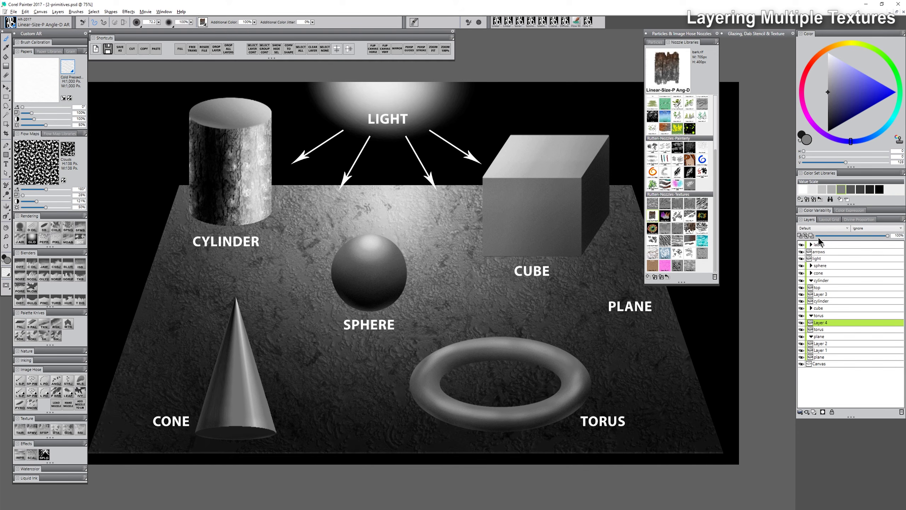
pyautogui.click(822, 228)
pyautogui.click(812, 309)
pyautogui.moveTo(429, 367)
pyautogui.mouseDown()
pyautogui.moveTo(499, 344)
pyautogui.moveTo(570, 374)
pyautogui.moveTo(532, 410)
pyautogui.moveTo(462, 408)
pyautogui.moveTo(427, 387)
pyautogui.moveTo(454, 348)
pyautogui.moveTo(422, 389)
pyautogui.moveTo(489, 416)
pyautogui.moveTo(577, 384)
pyautogui.moveTo(516, 338)
pyautogui.moveTo(425, 362)
pyautogui.moveTo(508, 342)
pyautogui.moveTo(491, 419)
pyautogui.mouseUp()
pyautogui.moveTo(888, 236); pyautogui.dragTo(861, 236)
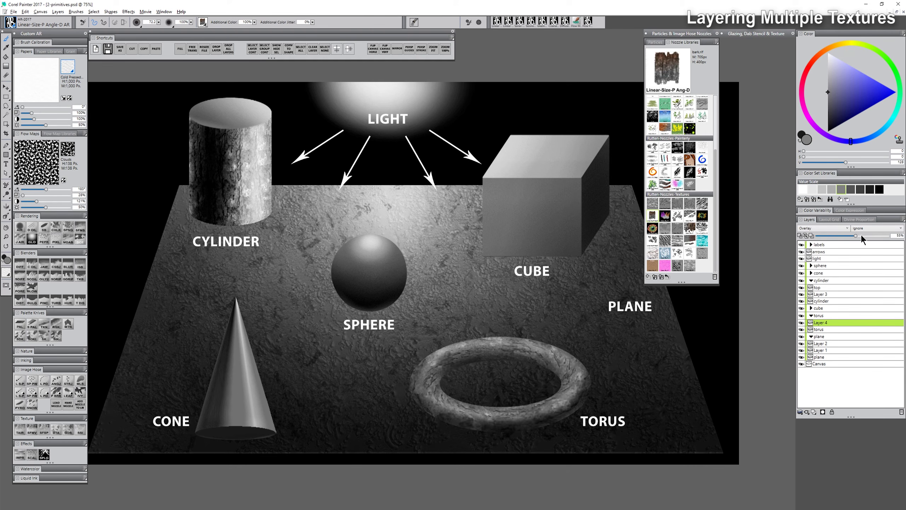